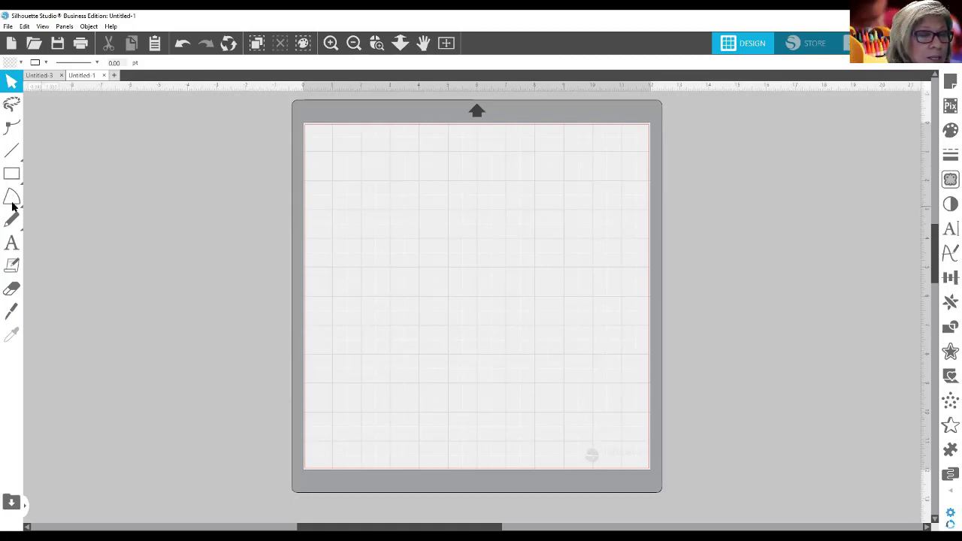
# - Draw a rounded rectangle about 3 in wide and 1.2 in high near the mat's upper-left corner
pyautogui.click(11, 128)
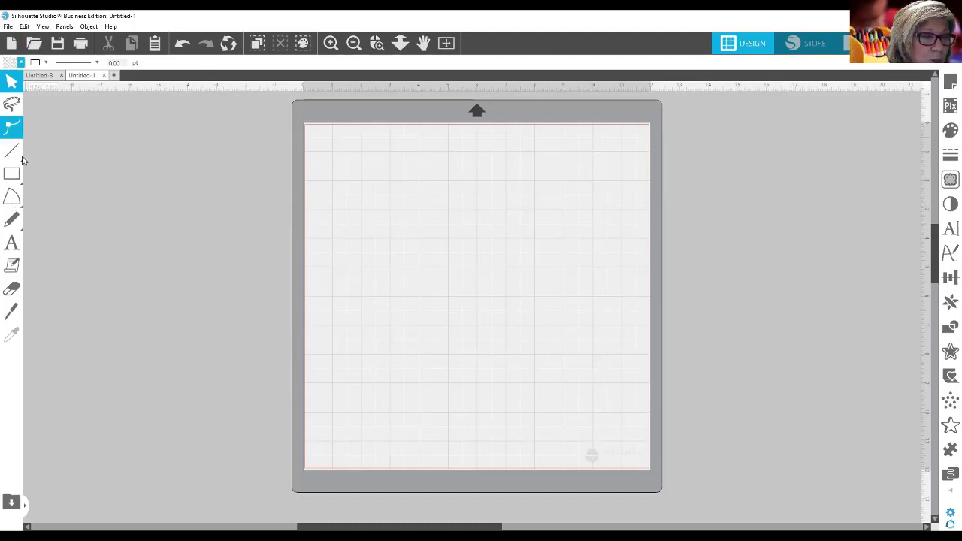
pyautogui.click(11, 174)
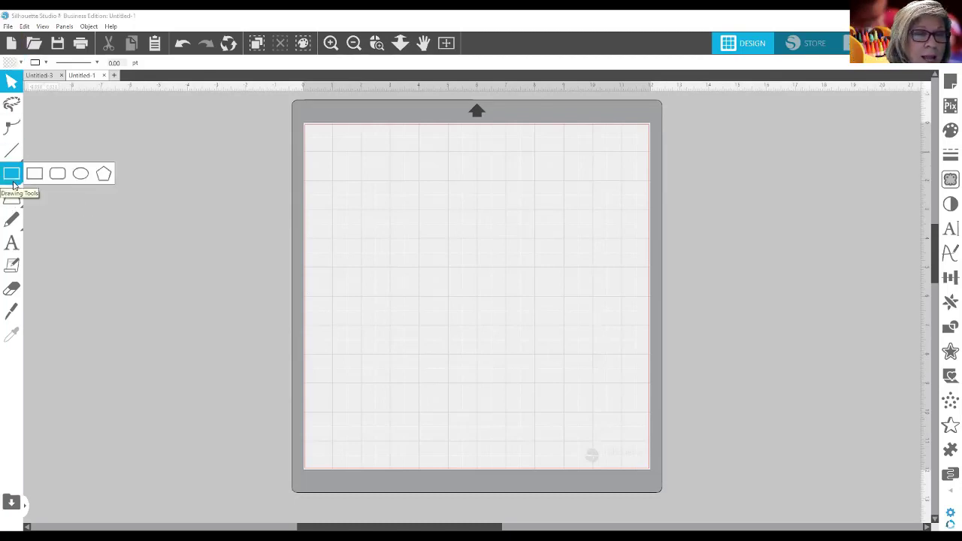
pyautogui.click(58, 179)
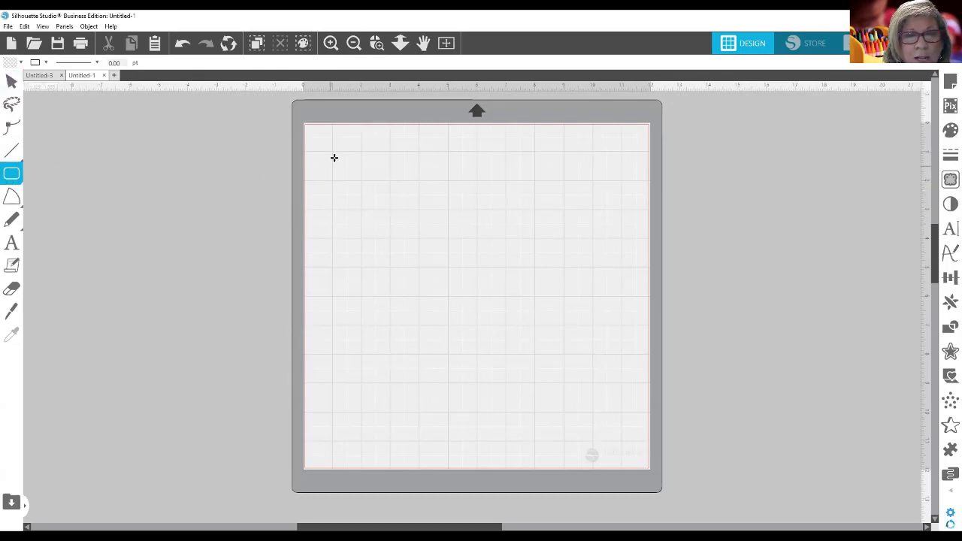
pyautogui.moveTo(327, 141); pyautogui.dragTo(419, 182)
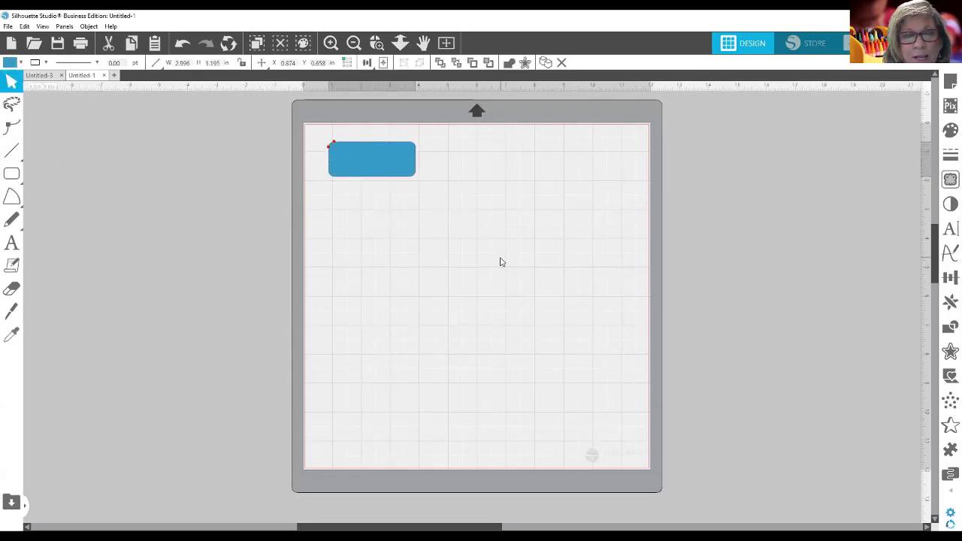
# - Resize the rounded rectangle to 2 in wide and 0.75 in high
pyautogui.click(377, 166)
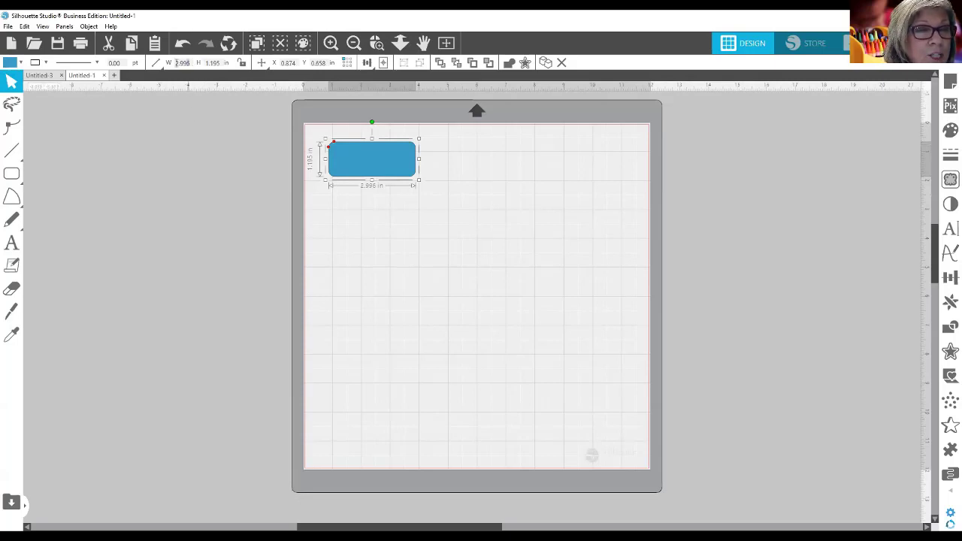
pyautogui.doubleClick(181, 63)
pyautogui.write('2')
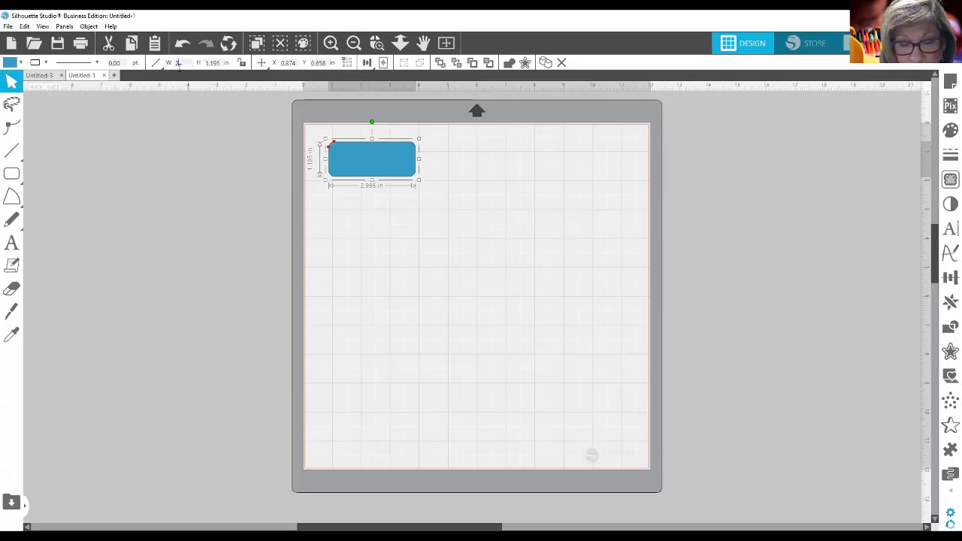
pyautogui.press('Return')
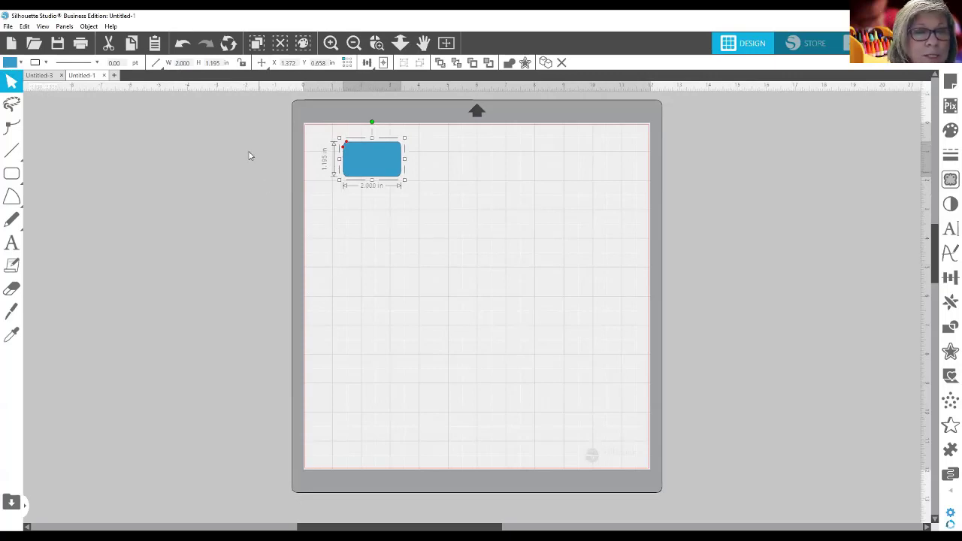
pyautogui.click(219, 64)
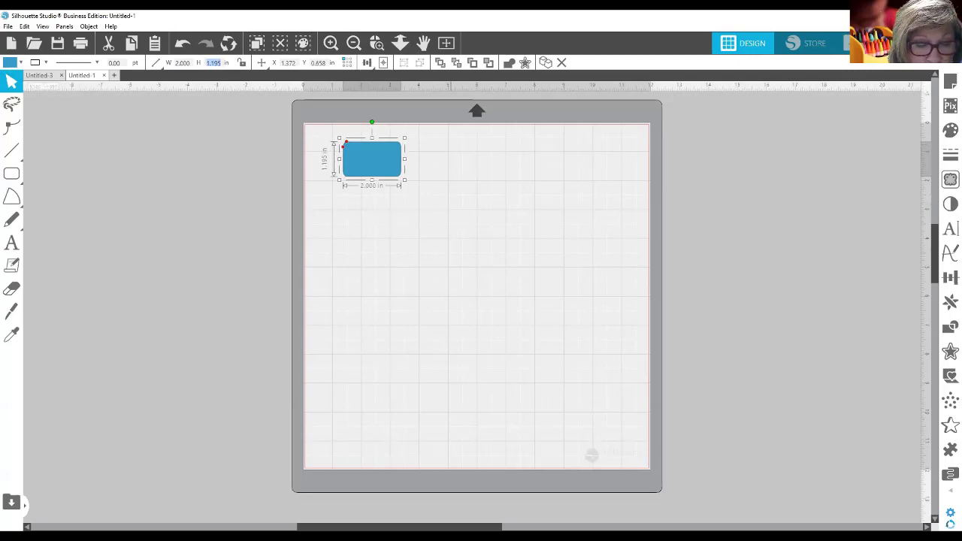
pyautogui.press('BackSpace')
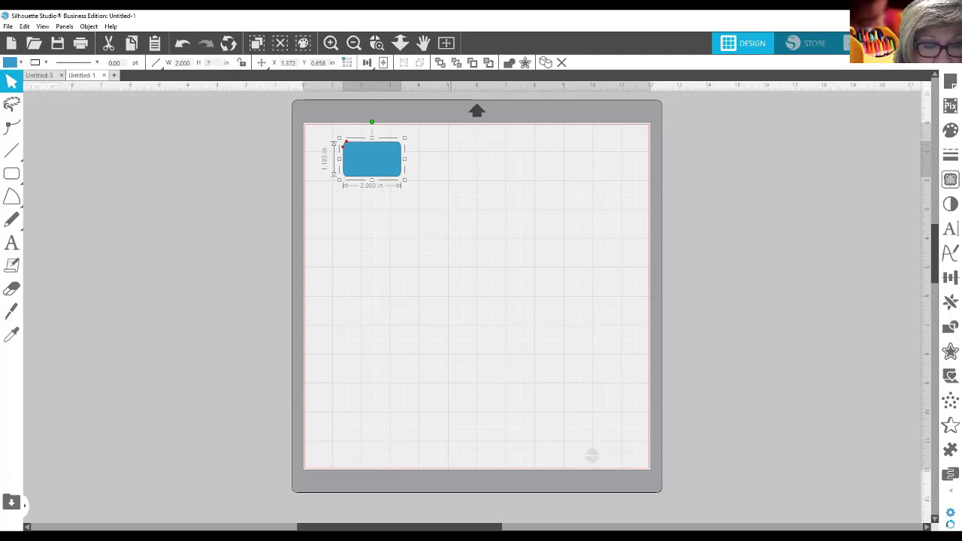
pyautogui.press('Return')
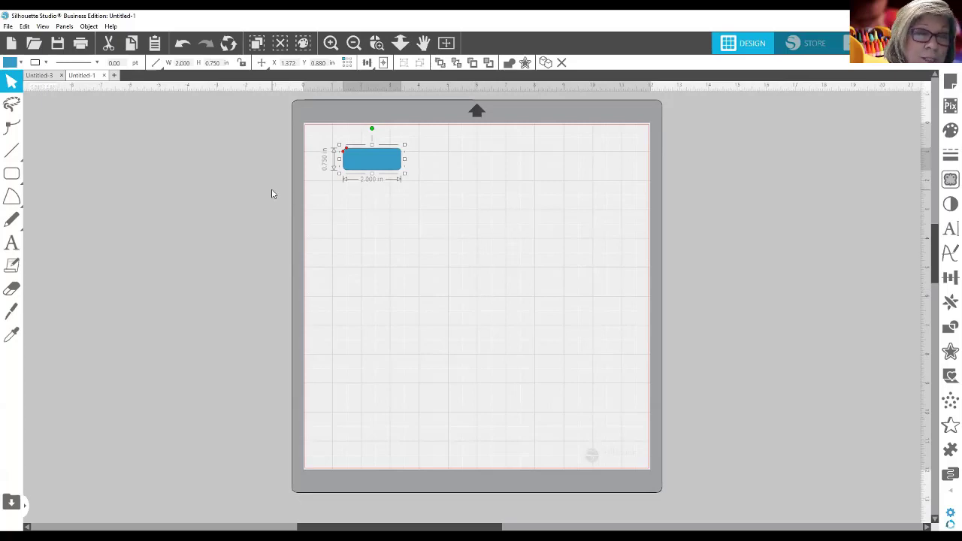
# - Make the rounded rectangle's fill transparent and move it closer to the mat's upper-left corner
pyautogui.click(13, 62)
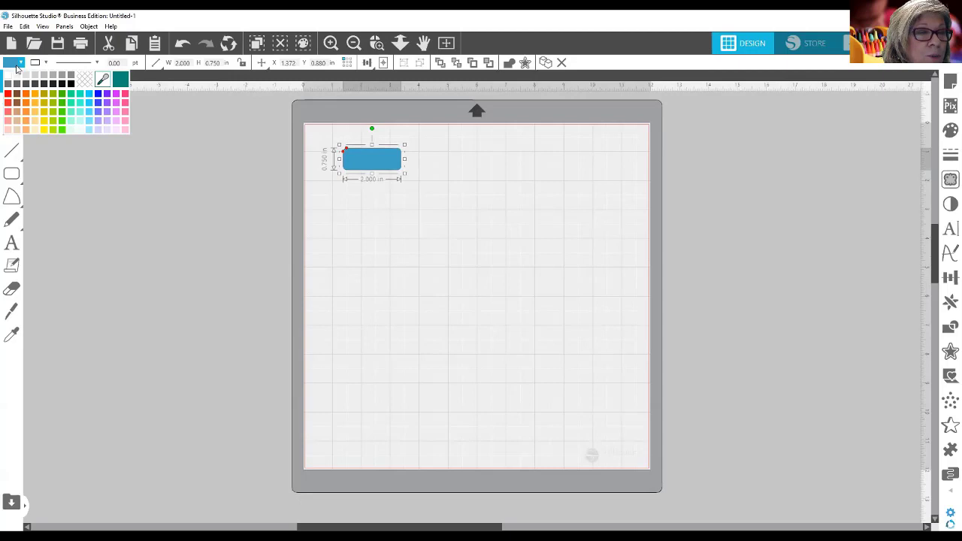
pyautogui.click(86, 81)
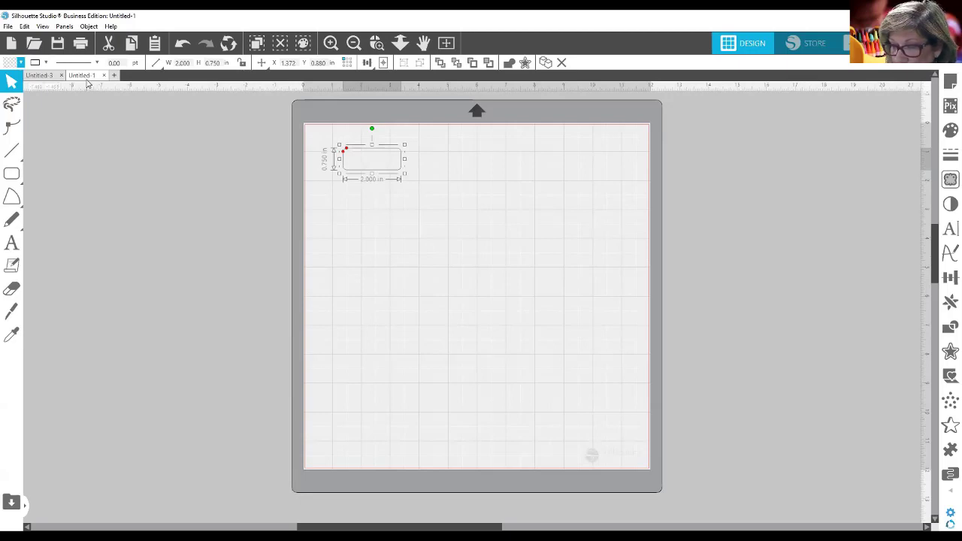
pyautogui.click(363, 164)
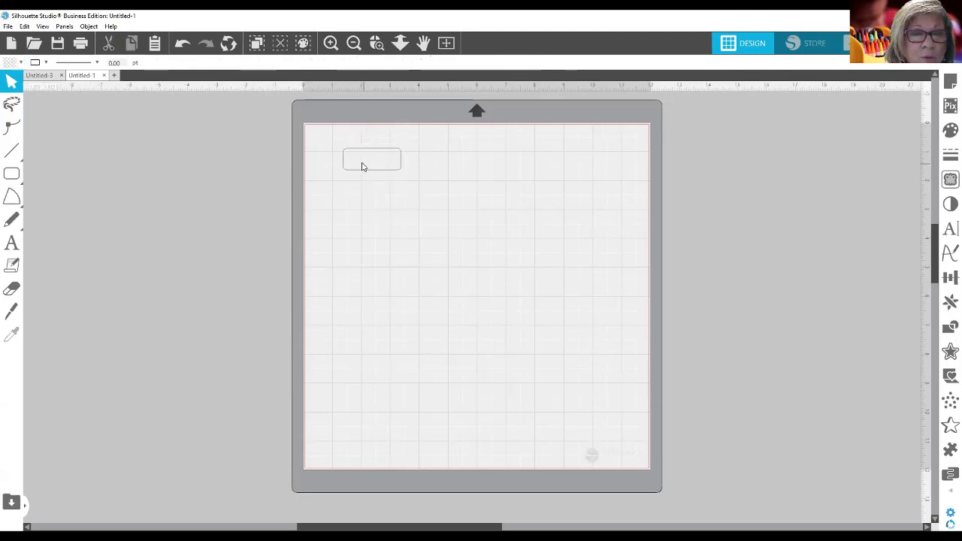
pyautogui.moveTo(361, 155); pyautogui.dragTo(332, 138)
pyautogui.click(331, 138)
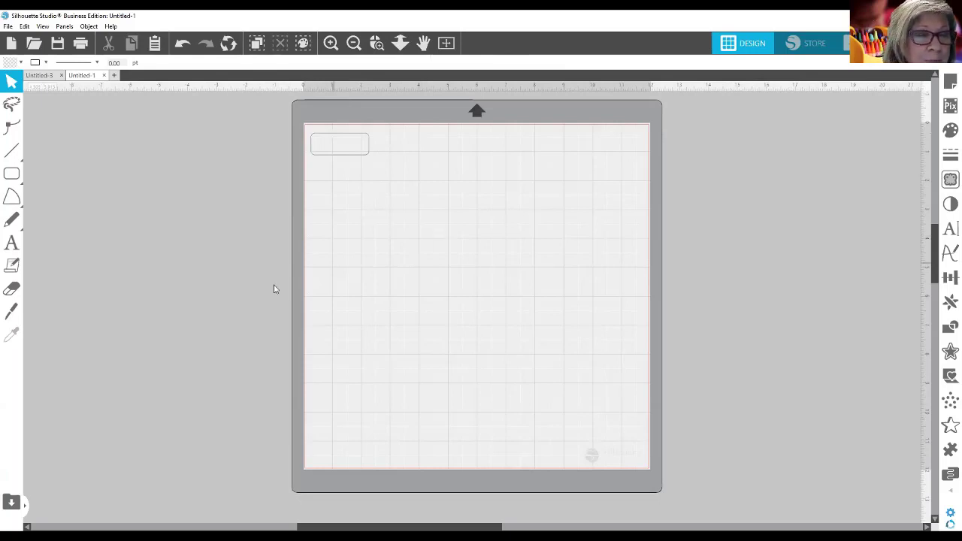
# - Add the child's first name in capital letters as a text object and place it below the rounded rectangle
pyautogui.click(16, 249)
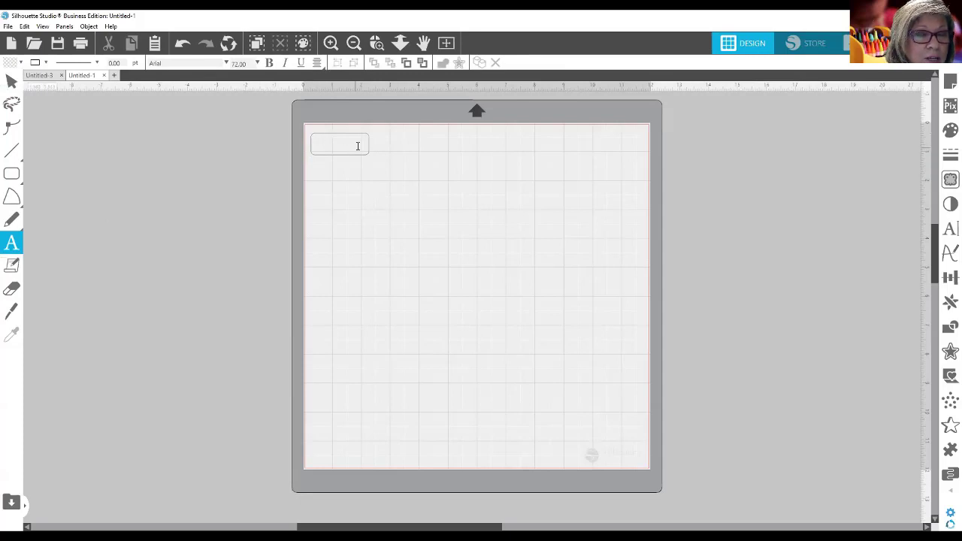
pyautogui.press('Escape')
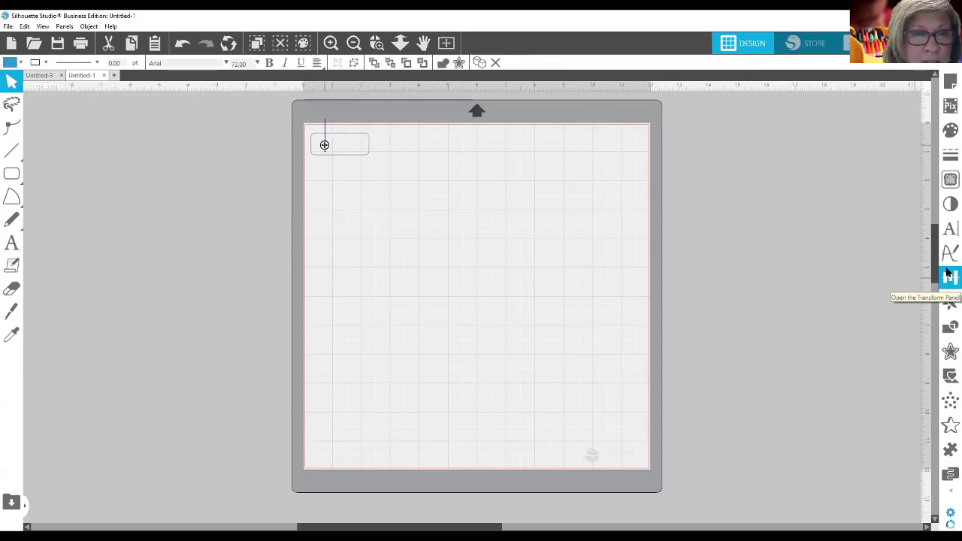
pyautogui.write('Car')
pyautogui.press('BackSpace')
pyautogui.press('BackSpace')
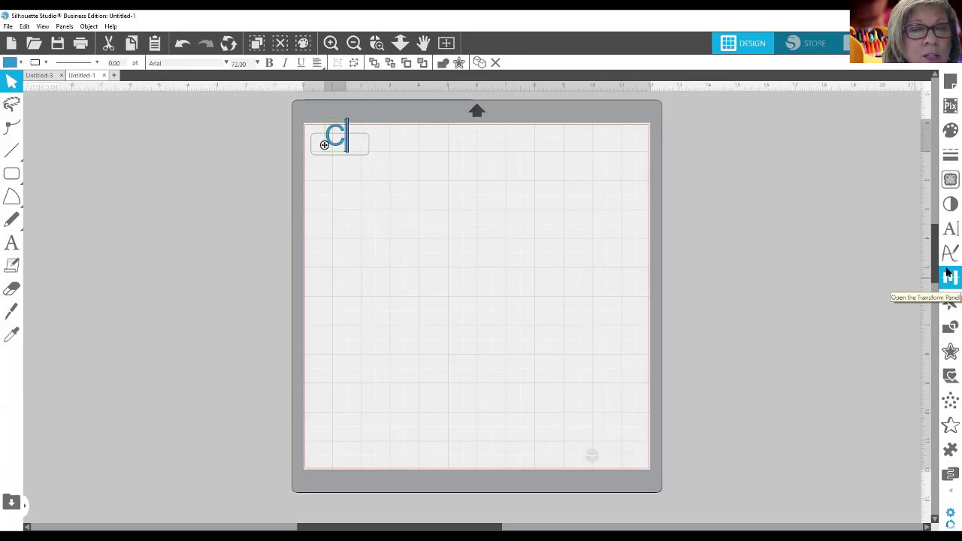
pyautogui.write('AR')
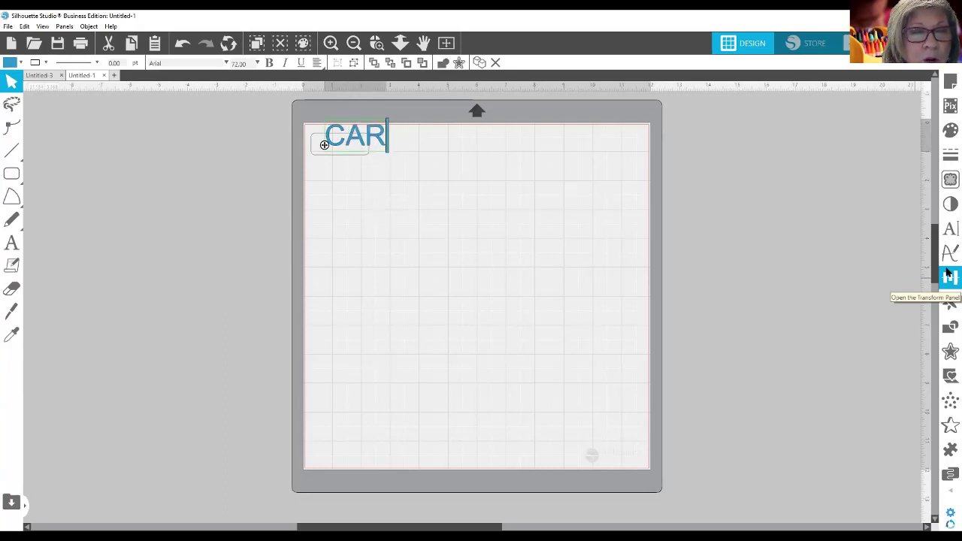
pyautogui.write('TER')
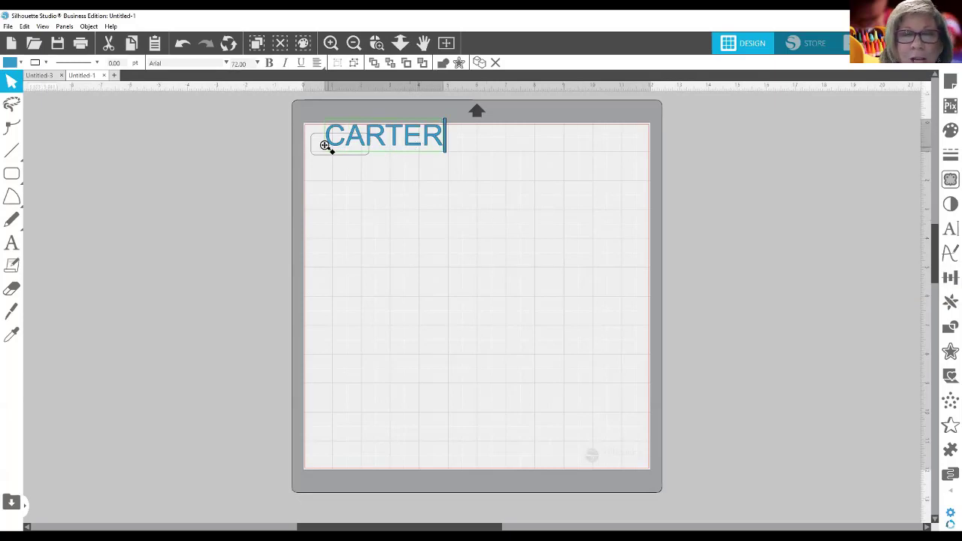
pyautogui.moveTo(324, 146); pyautogui.dragTo(328, 205)
pyautogui.click(479, 221)
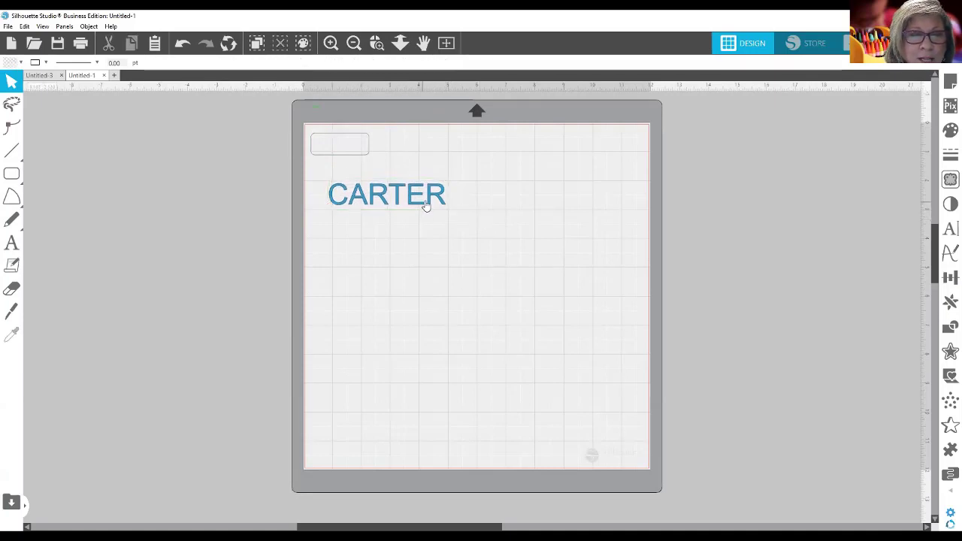
# - Scale the name text down proportionally and position it inside the rounded rectangle, toward its left edge
pyautogui.click(430, 205)
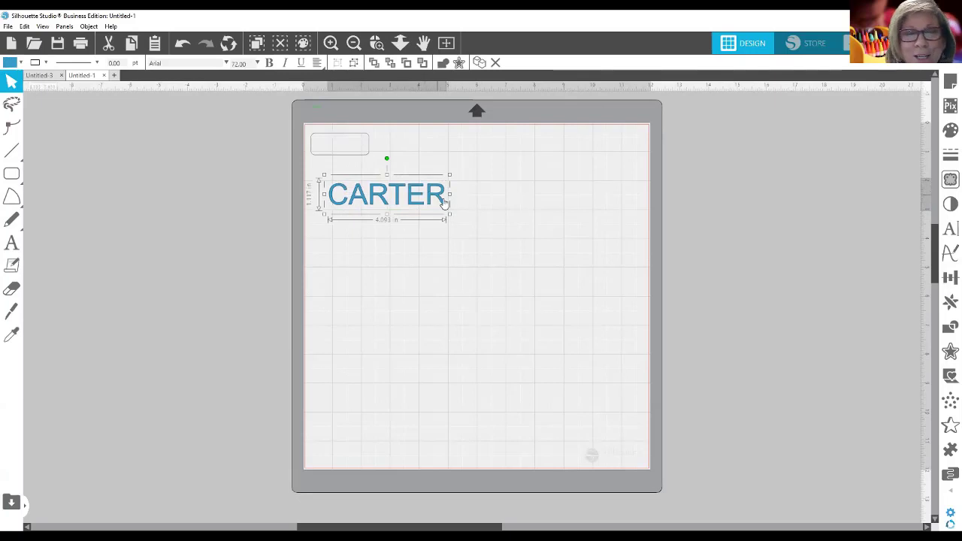
pyautogui.moveTo(449, 213); pyautogui.dragTo(406, 201)
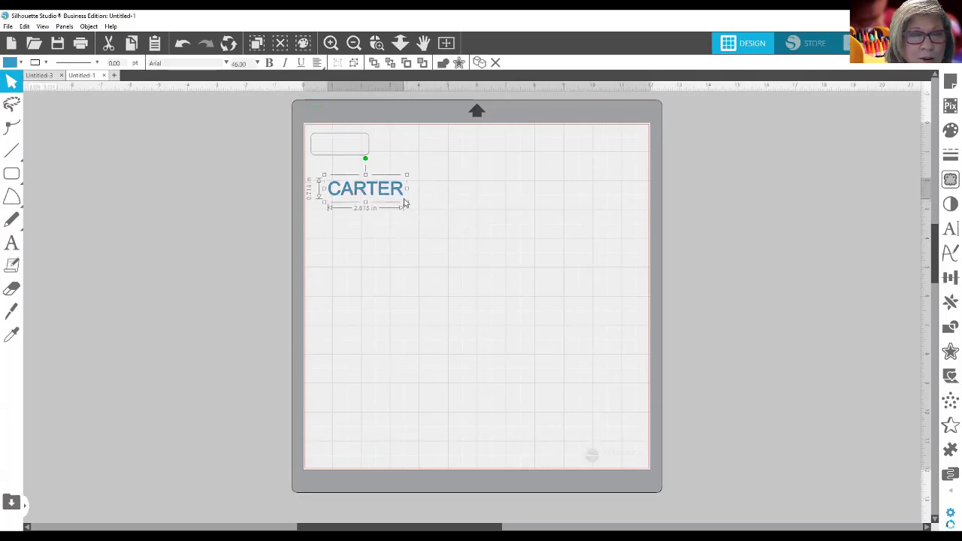
pyautogui.moveTo(406, 200); pyautogui.dragTo(345, 149)
pyautogui.click(388, 172)
pyautogui.click(459, 201)
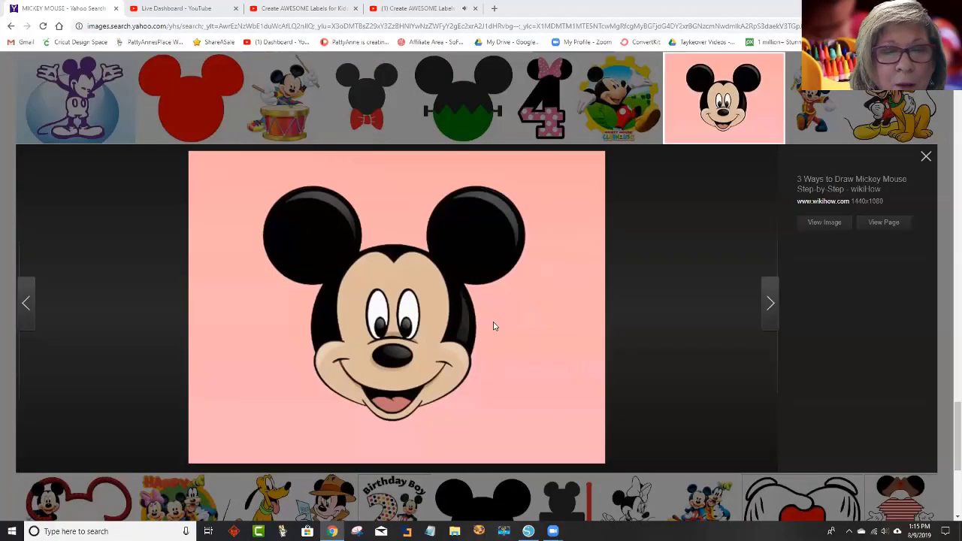
# - Copy the Mickey Mouse face image from the browser into the Silhouette Studio design and scale it to about 6.2 in wide
pyautogui.rightClick(388, 292)
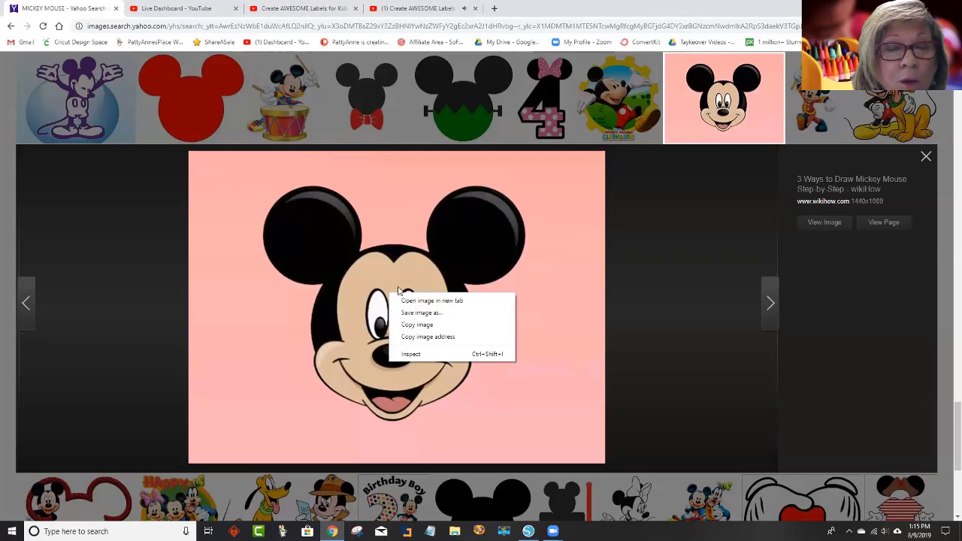
pyautogui.click(417, 324)
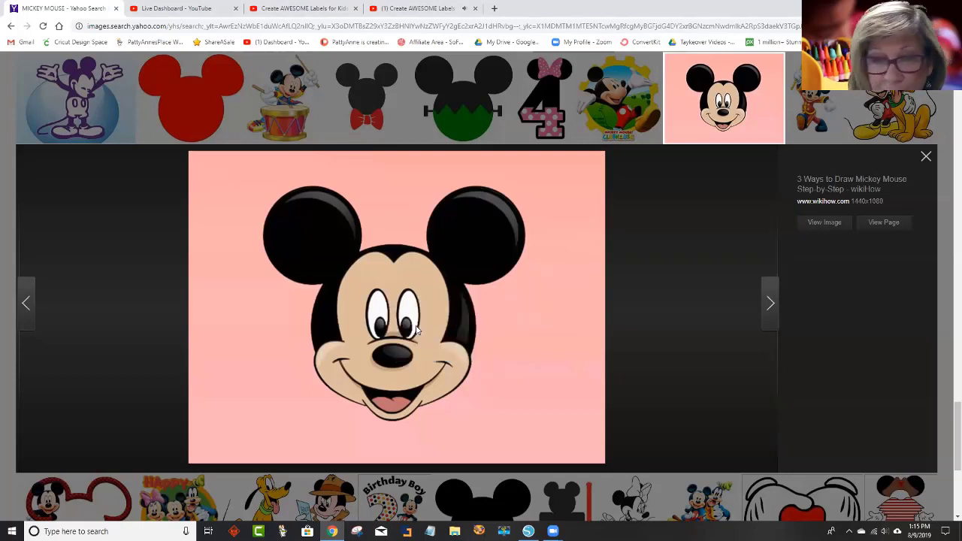
pyautogui.click(529, 532)
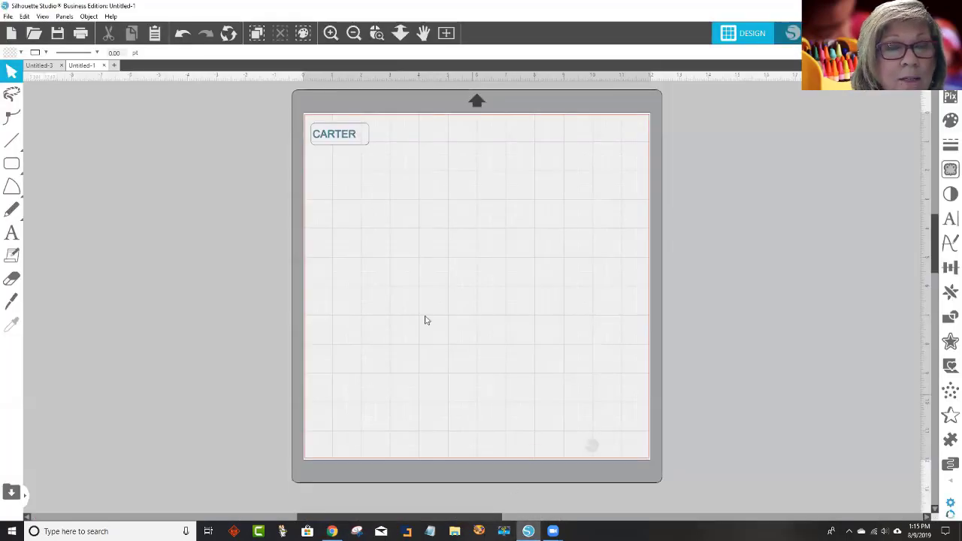
pyautogui.rightClick(394, 205)
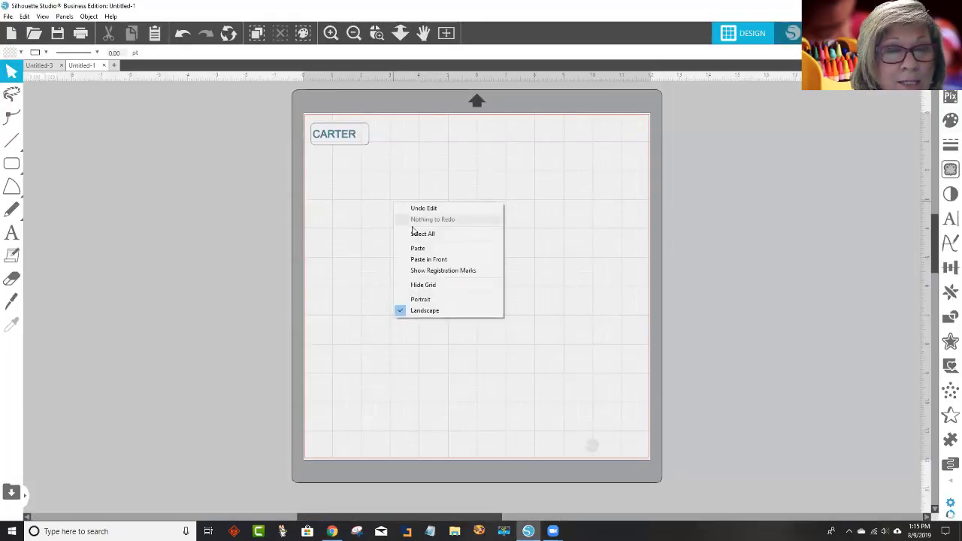
pyautogui.click(420, 249)
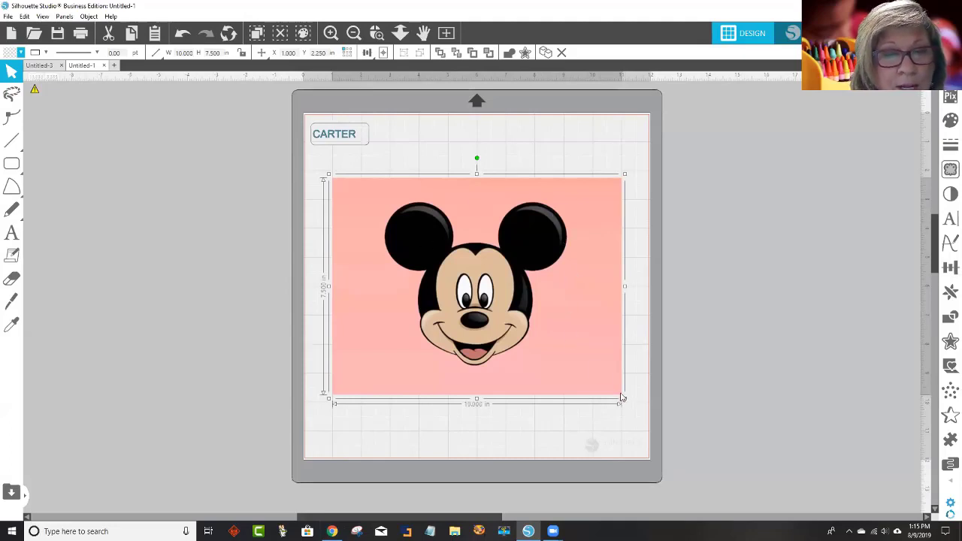
pyautogui.moveTo(625, 398); pyautogui.dragTo(516, 330)
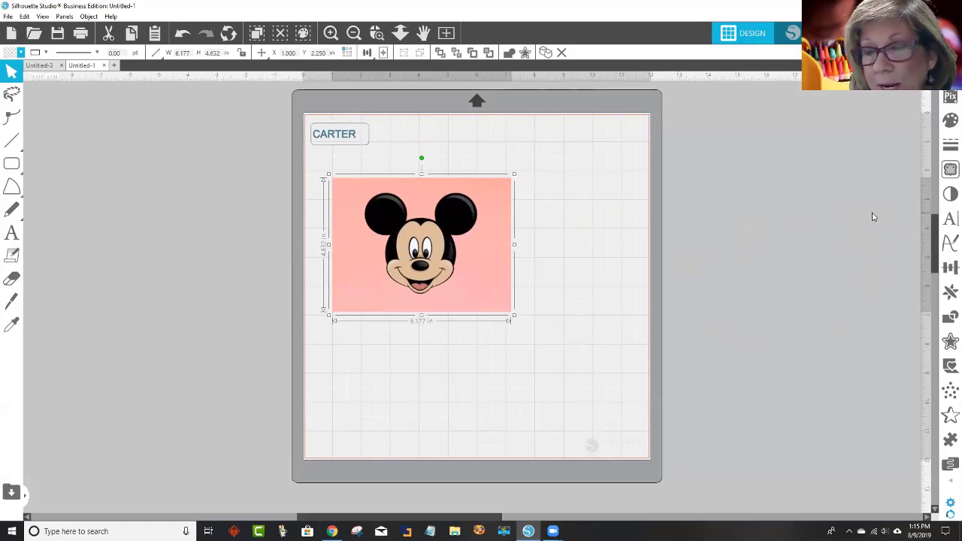
# - Define a trace area of about 5.1 by 4.2 in around the Mickey Mouse face
pyautogui.click(949, 173)
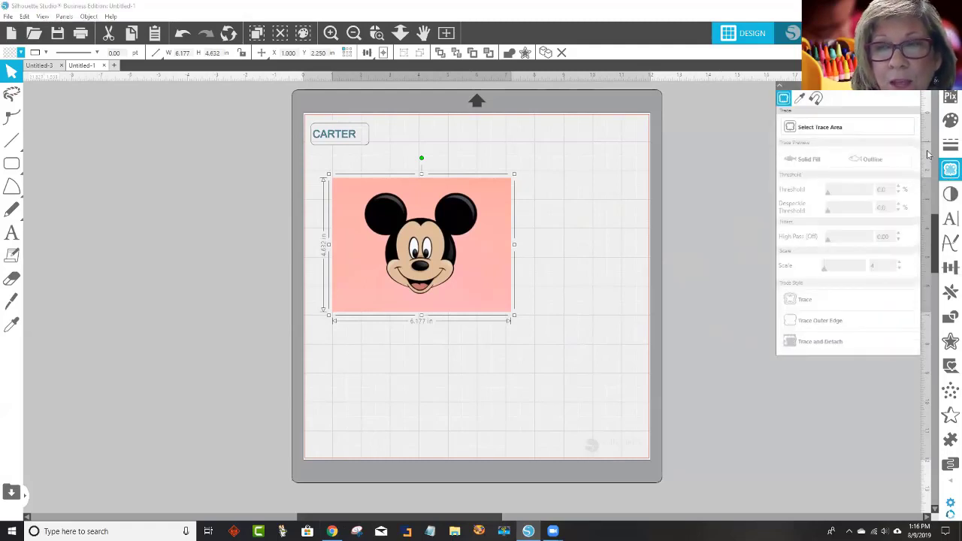
pyautogui.click(873, 129)
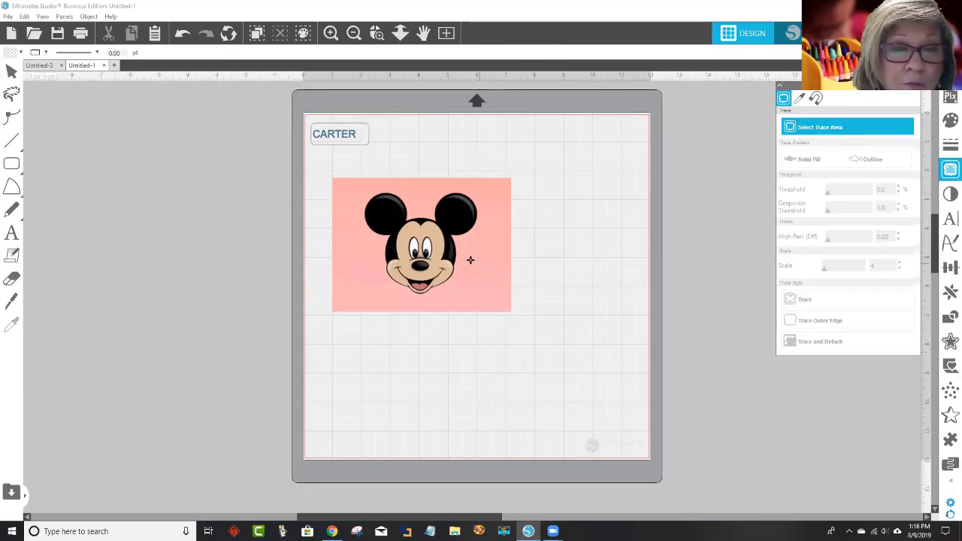
pyautogui.moveTo(348, 181)
pyautogui.mouseDown()
pyautogui.moveTo(401, 202)
pyautogui.moveTo(470, 248)
pyautogui.moveTo(496, 311)
pyautogui.mouseUp()
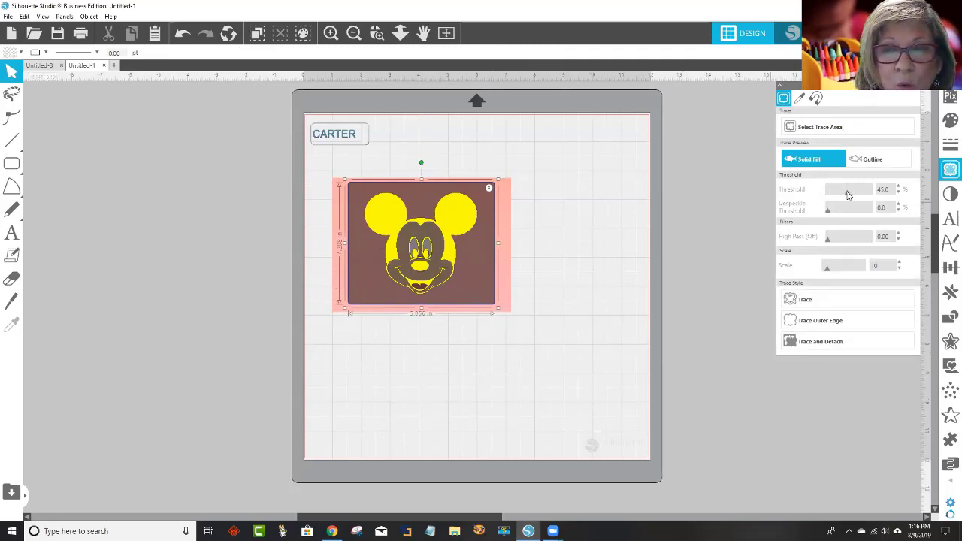
# - Set the trace threshold to 35% and apply Trace and Detach to the Mickey Mouse face
pyautogui.moveTo(845, 194)
pyautogui.mouseDown()
pyautogui.moveTo(829, 198)
pyautogui.moveTo(866, 189)
pyautogui.moveTo(823, 195)
pyautogui.moveTo(852, 192)
pyautogui.mouseUp()
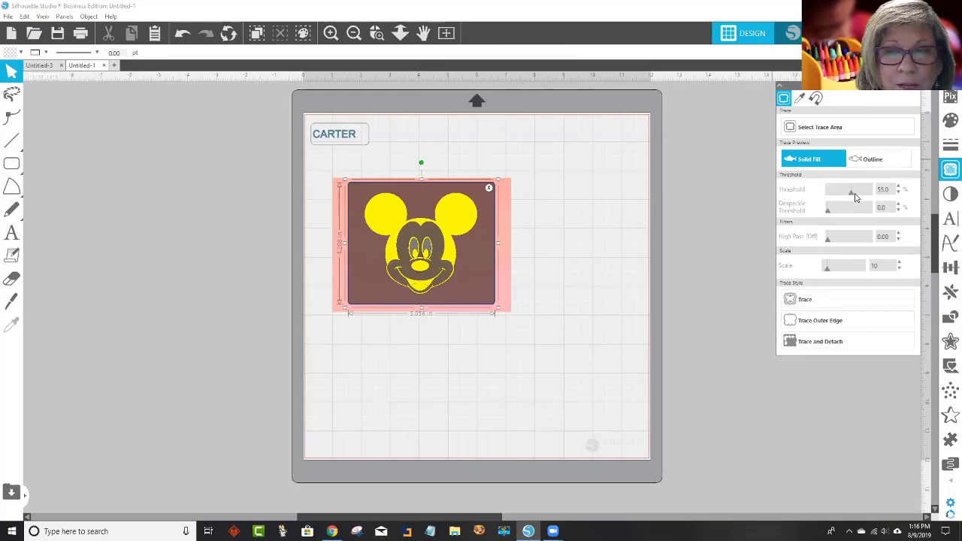
pyautogui.moveTo(851, 197); pyautogui.dragTo(844, 197)
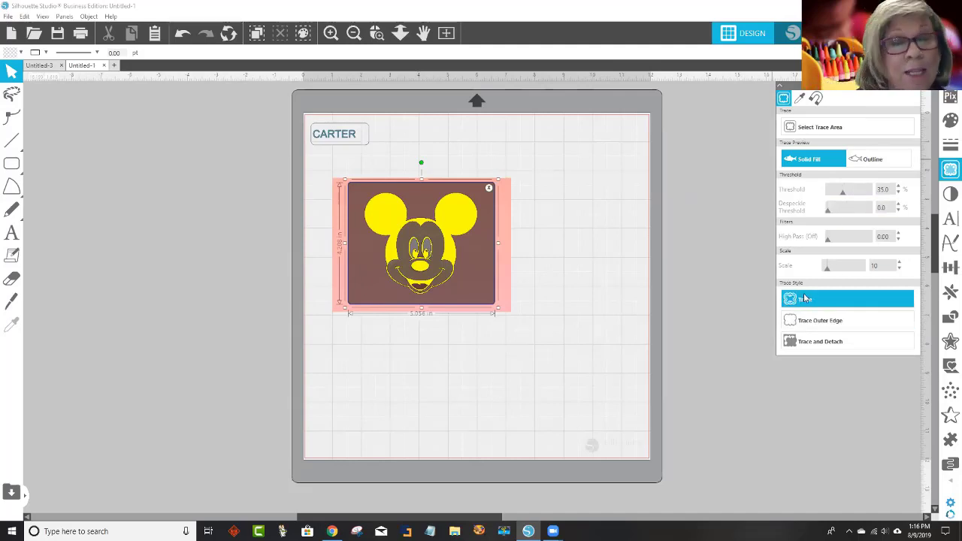
pyautogui.click(865, 343)
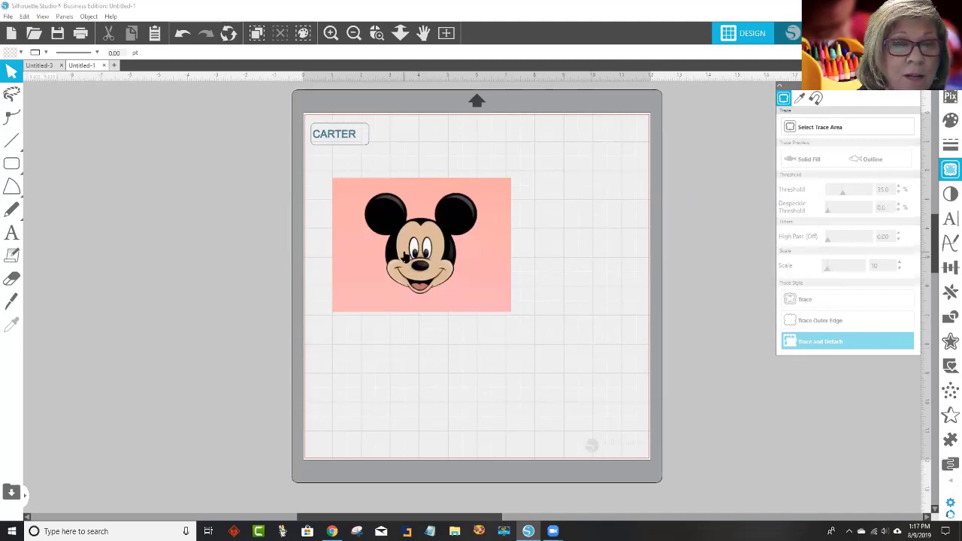
# - Move the traced Mickey Mouse face off its pink background and delete the leftover background piece
pyautogui.moveTo(405, 258); pyautogui.dragTo(546, 248)
pyautogui.moveTo(450, 274)
pyautogui.mouseDown()
pyautogui.moveTo(364, 278)
pyautogui.moveTo(182, 260)
pyautogui.mouseUp()
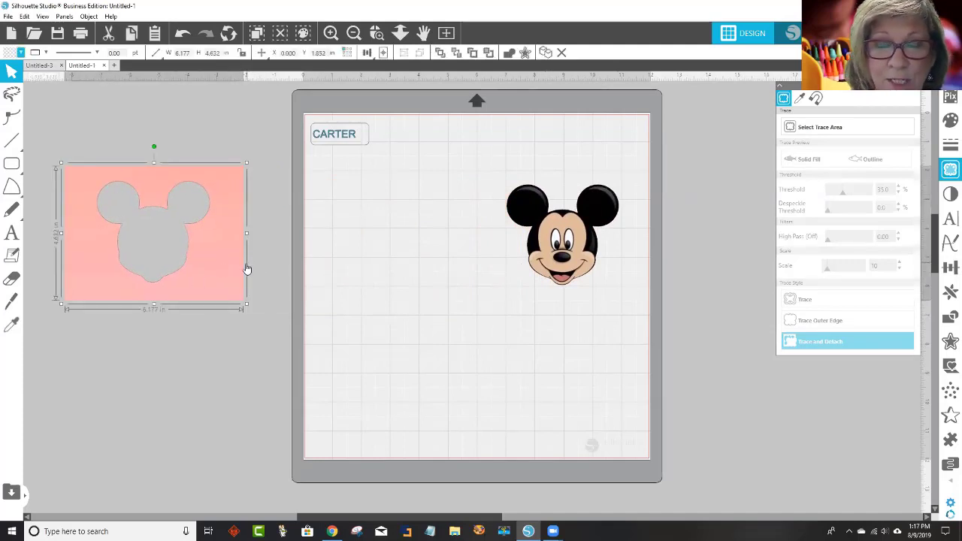
pyautogui.press('Delete')
# - Scale the Mickey Mouse face down to about 0.43 in wide and place it at the right end of the label
pyautogui.click(581, 235)
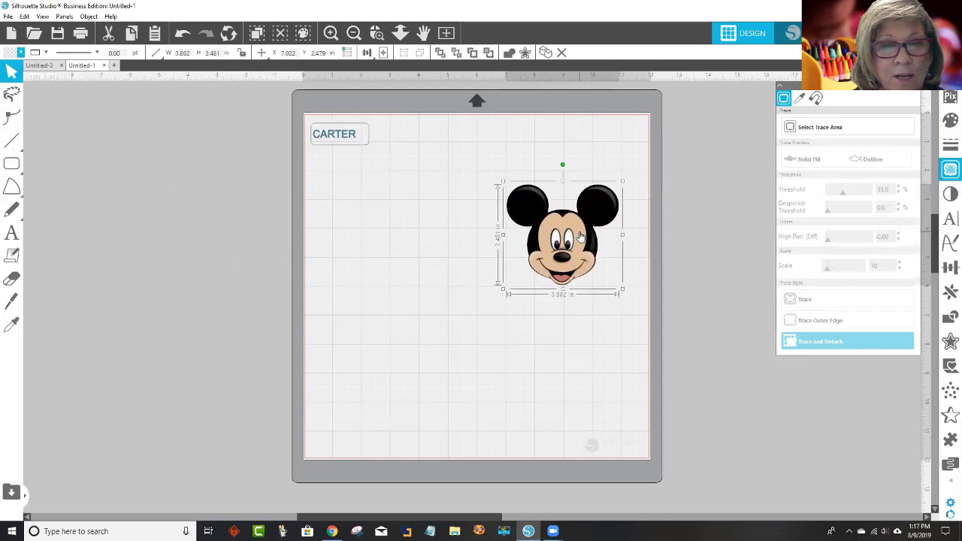
pyautogui.moveTo(622, 288); pyautogui.dragTo(360, 137)
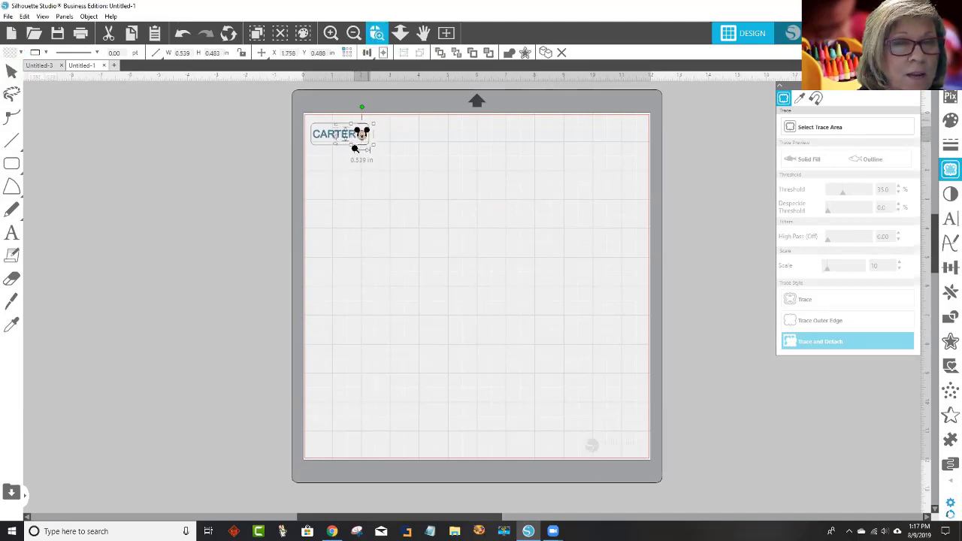
pyautogui.click(379, 35)
pyautogui.moveTo(392, 167); pyautogui.dragTo(298, 108)
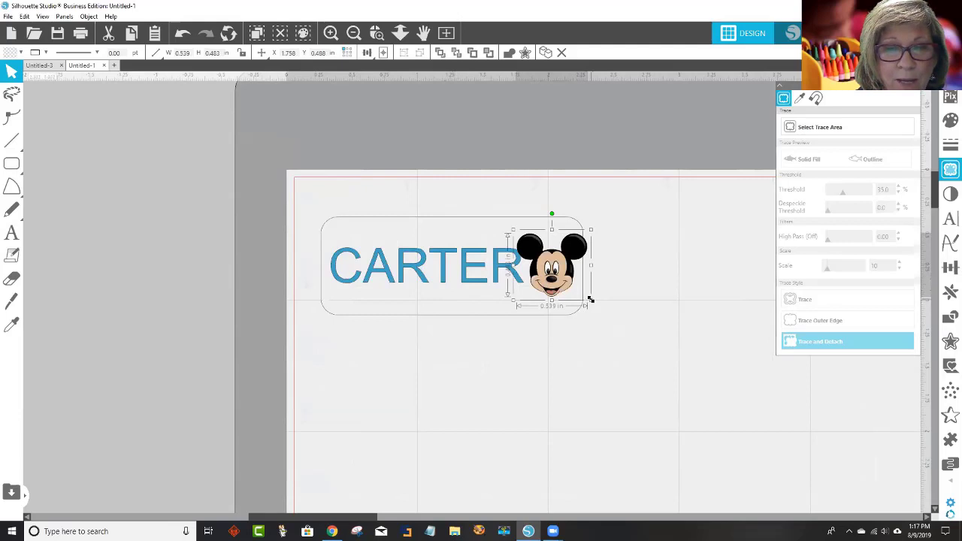
pyautogui.moveTo(591, 303); pyautogui.dragTo(554, 269)
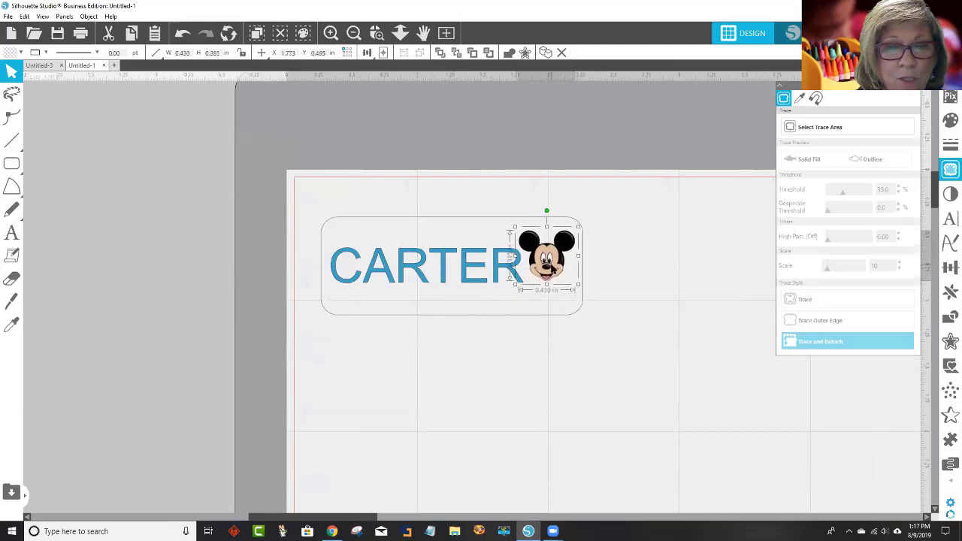
# - Enlarge the name text to about 1.56 in wide and nudge the Mickey Mouse face to sit beside its last letter
pyautogui.click(514, 295)
pyautogui.click(519, 287)
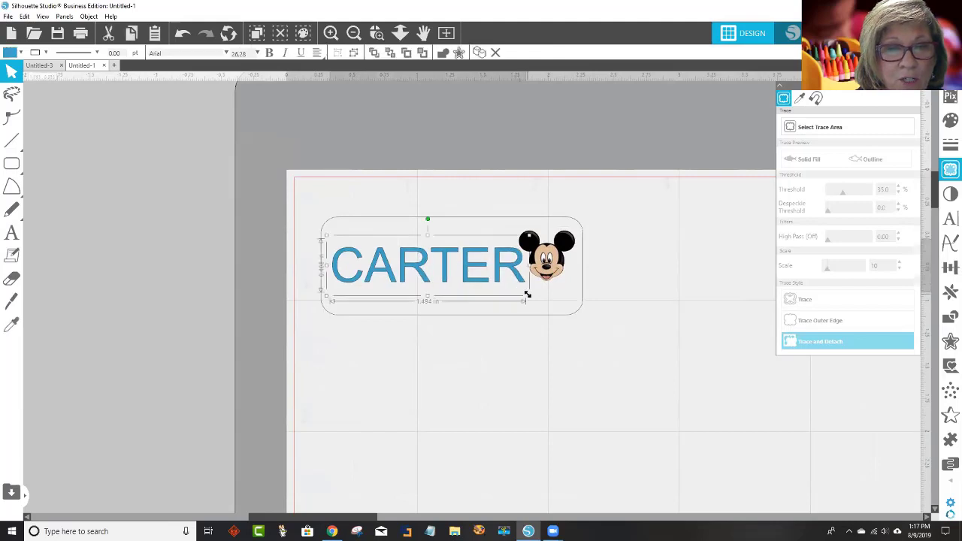
pyautogui.moveTo(529, 296); pyautogui.dragTo(537, 303)
pyautogui.moveTo(509, 274); pyautogui.dragTo(504, 270)
pyautogui.moveTo(425, 297); pyautogui.dragTo(429, 310)
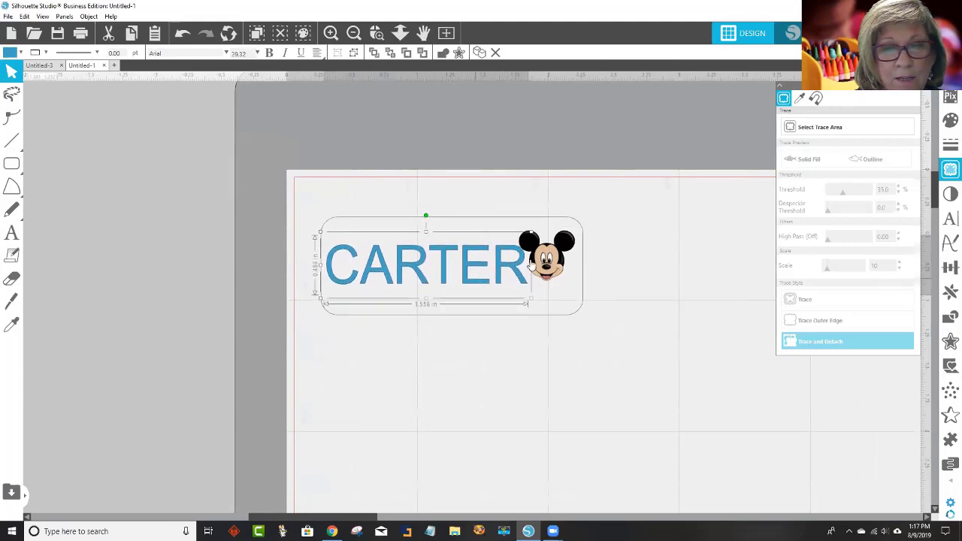
pyautogui.moveTo(546, 262); pyautogui.dragTo(549, 261)
pyautogui.click(578, 348)
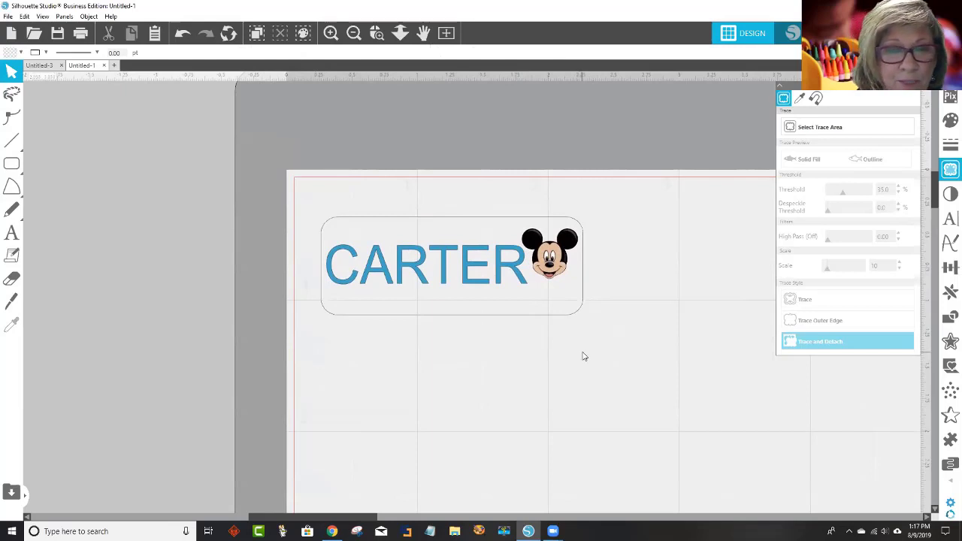
# - Change the name text's fill color to black
pyautogui.click(445, 275)
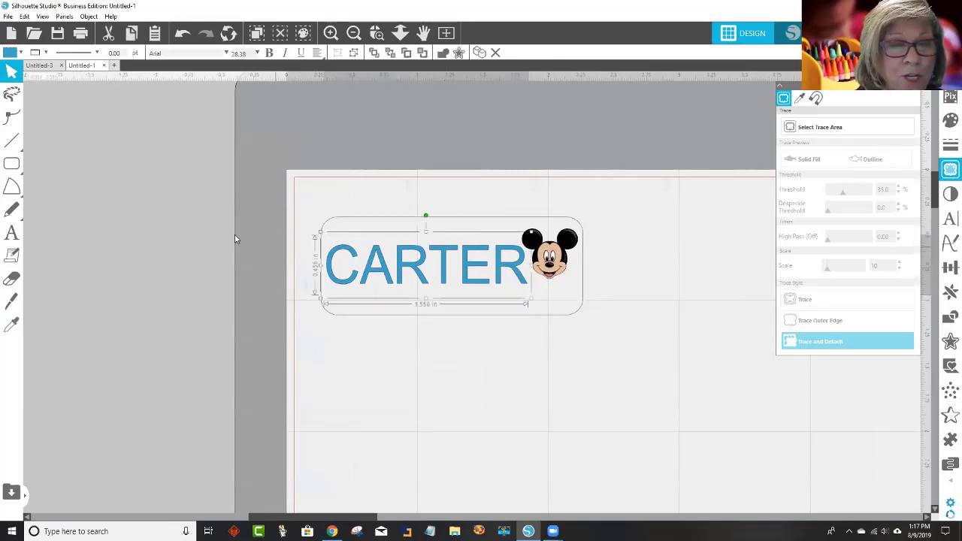
pyautogui.click(10, 53)
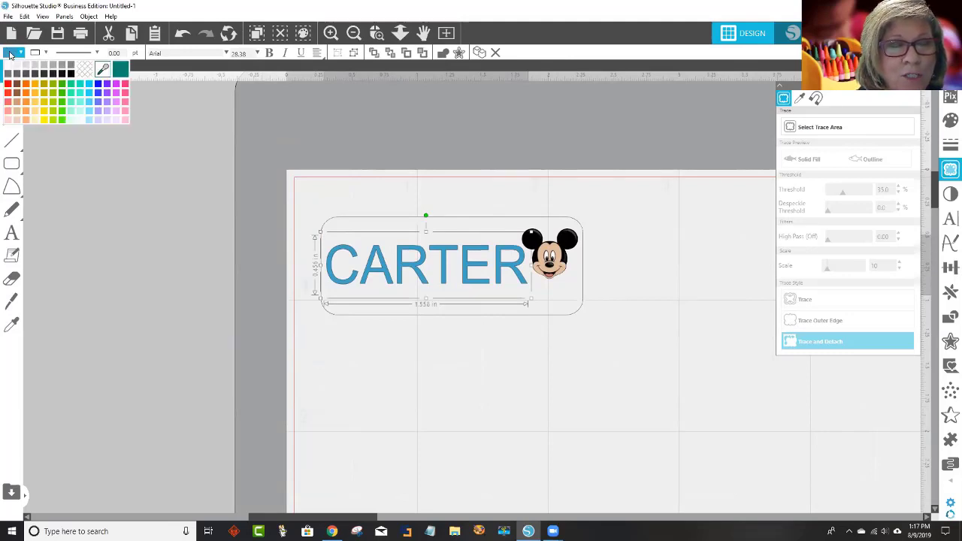
pyautogui.click(71, 74)
pyautogui.click(186, 239)
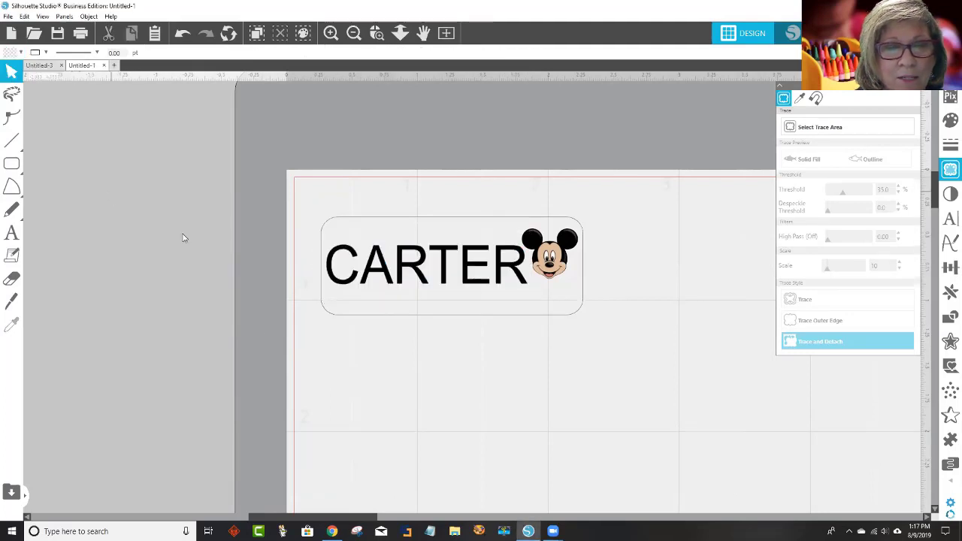
# - Group the rounded rectangle, name text and Mickey Mouse face, and move the label inward to about X 3.03, Y 1.73 in
pyautogui.click(354, 33)
pyautogui.click(355, 33)
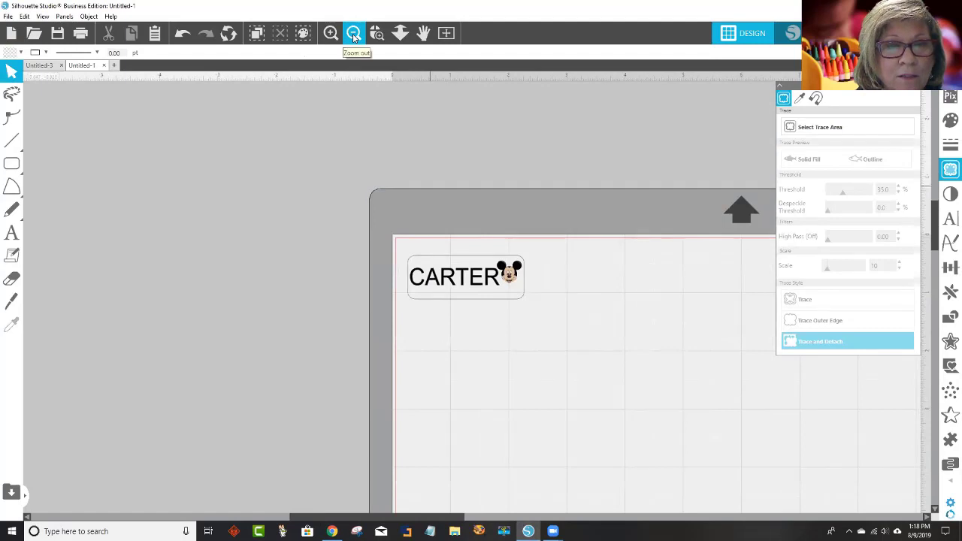
pyautogui.click(354, 33)
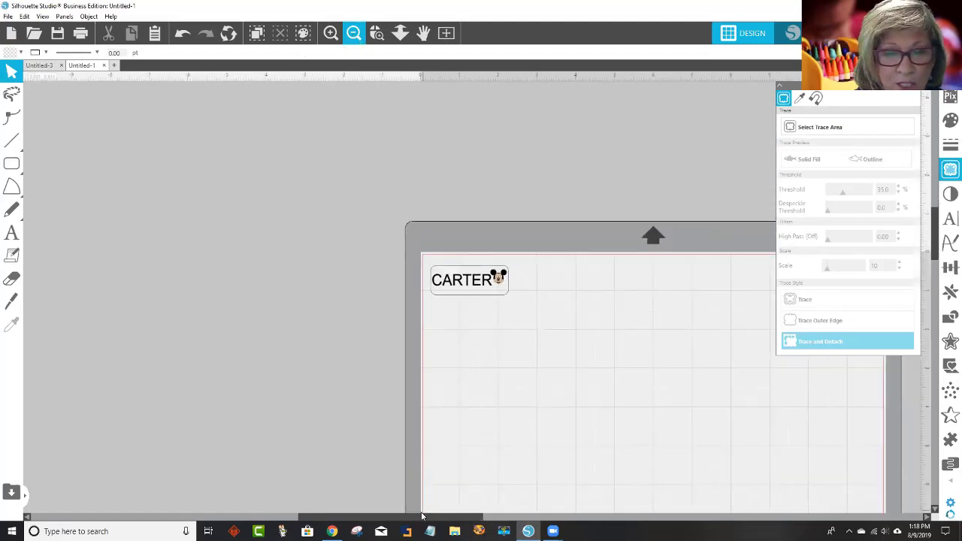
pyautogui.moveTo(413, 518); pyautogui.dragTo(509, 492)
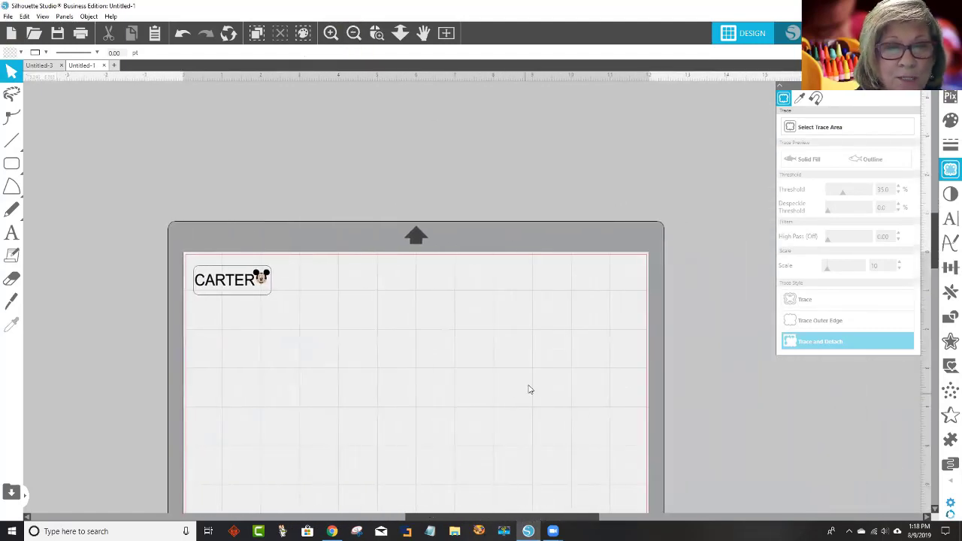
pyautogui.scroll(-2, 535, 351)
pyautogui.scroll(-4, 536, 352)
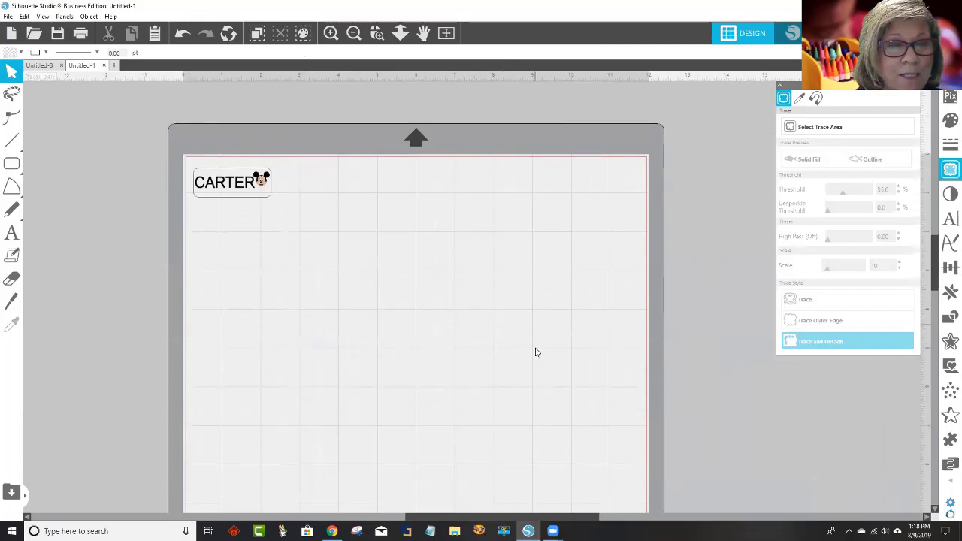
pyautogui.scroll(-1, 536, 352)
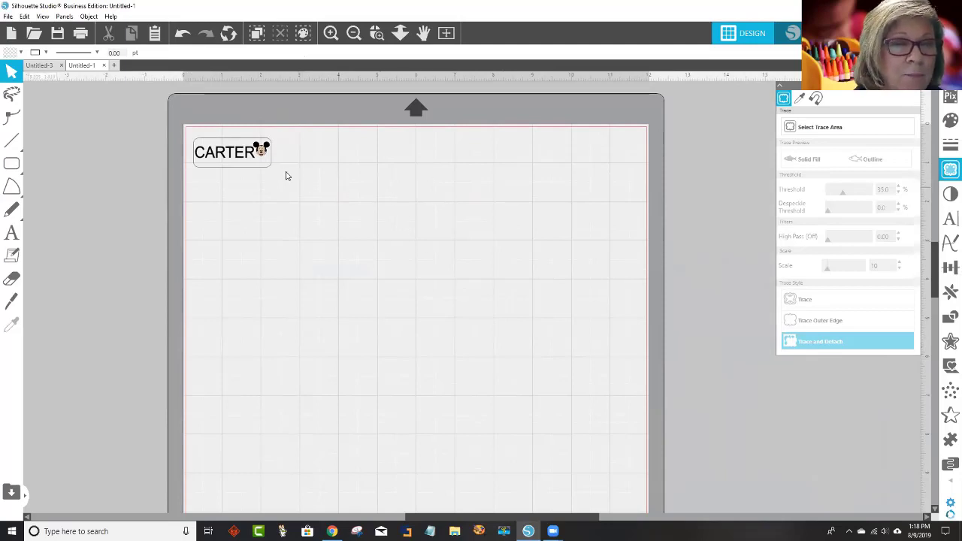
pyautogui.click(260, 147)
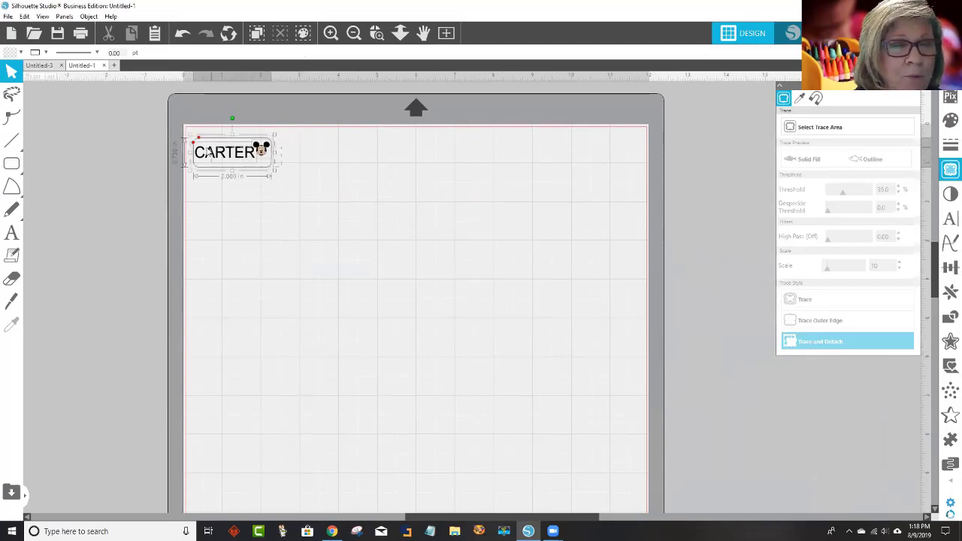
pyautogui.rightClick(229, 155)
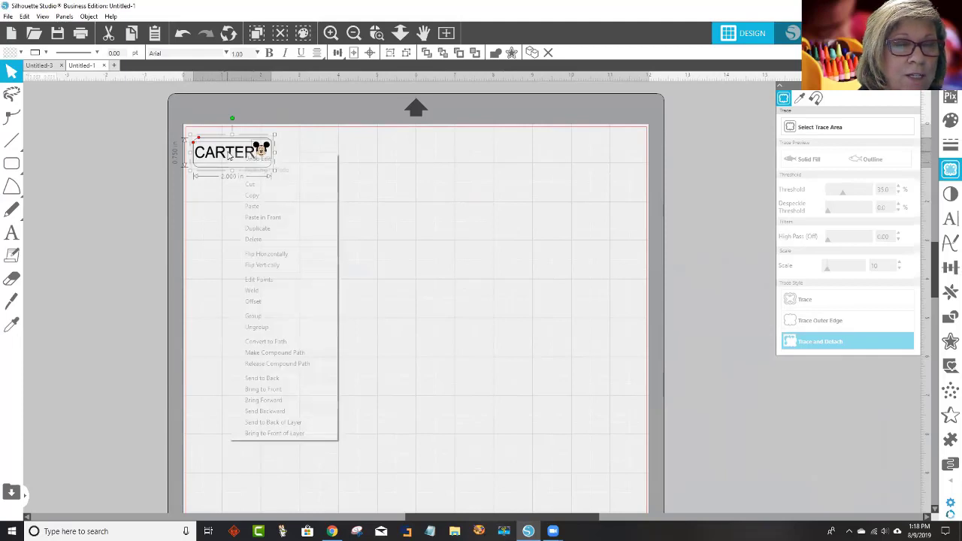
pyautogui.click(279, 317)
pyautogui.moveTo(234, 157); pyautogui.dragTo(341, 210)
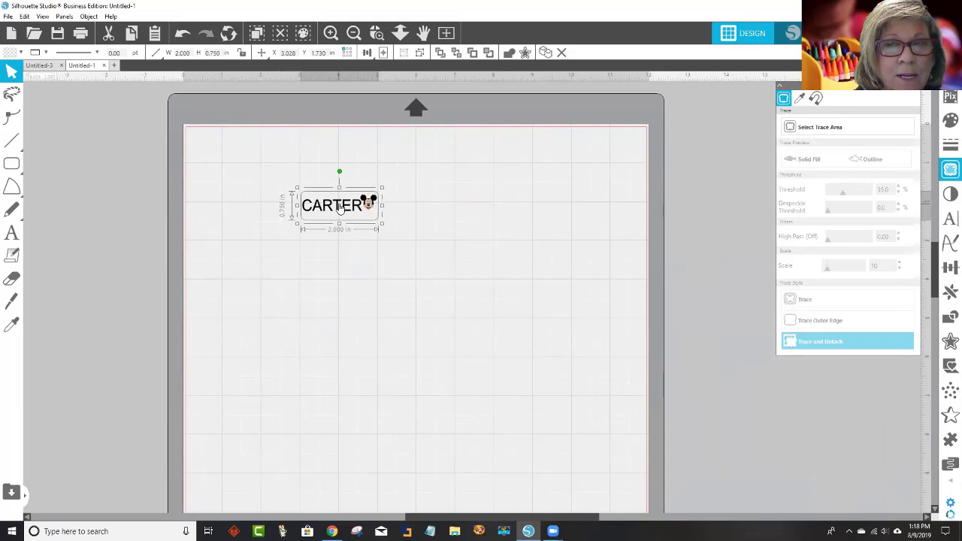
# - Set the page size to Letter (8.5 x 11.0 in) in the page setup
pyautogui.click(915, 87)
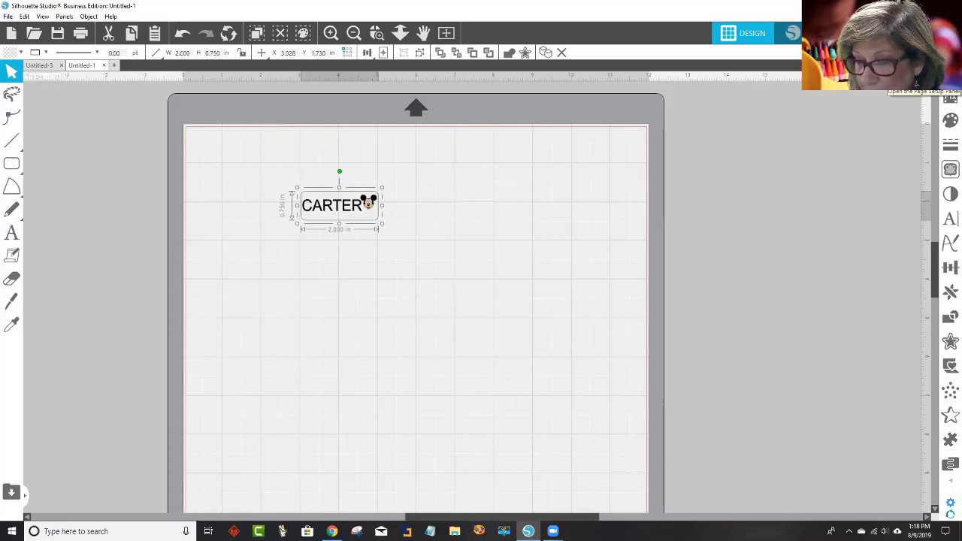
pyautogui.click(950, 79)
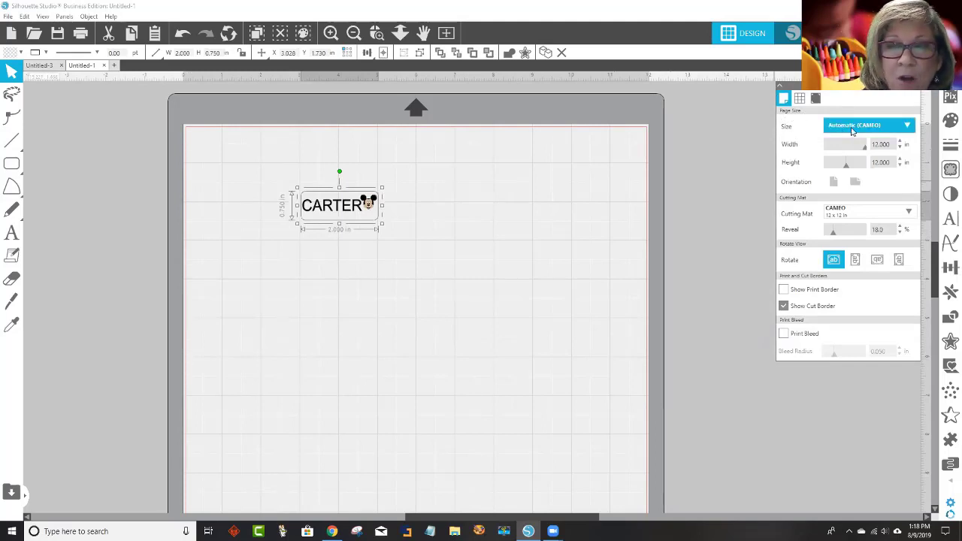
pyautogui.click(909, 126)
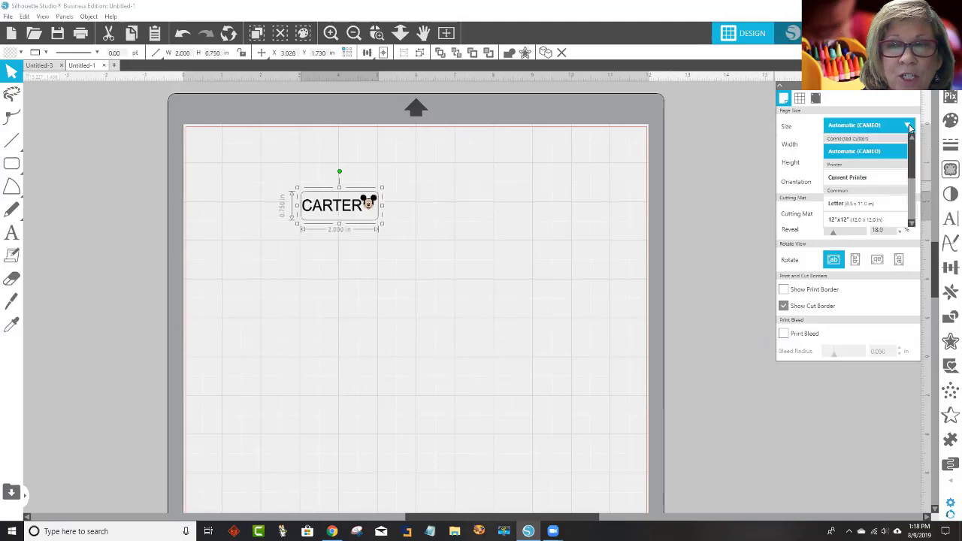
pyautogui.click(861, 204)
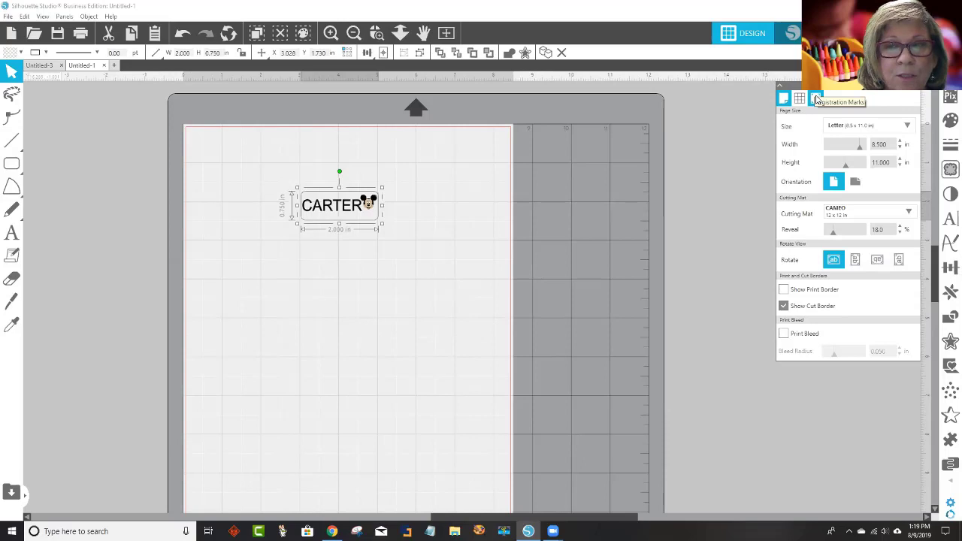
# - Turn on registration marks in the Type 1 style for CAMEO, Portrait and Curio
pyautogui.click(817, 100)
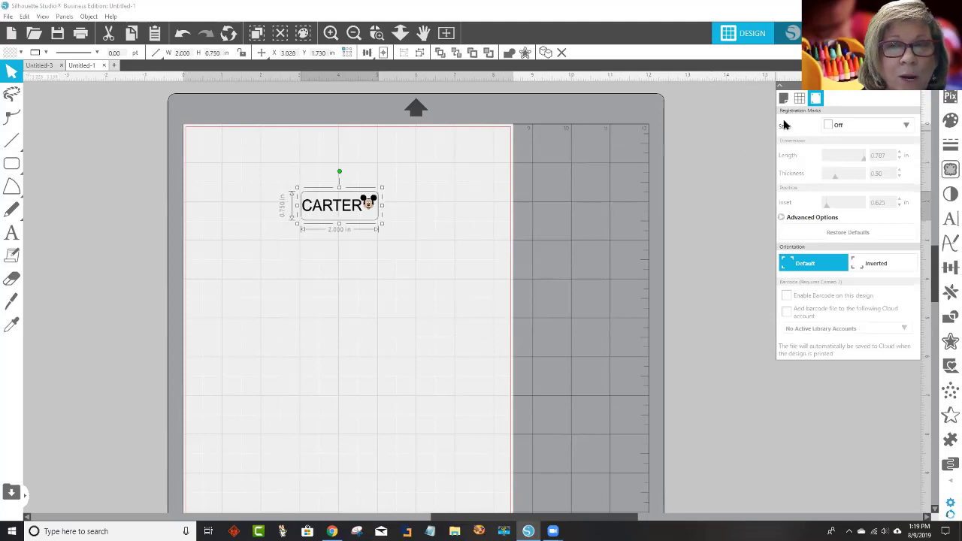
pyautogui.click(907, 126)
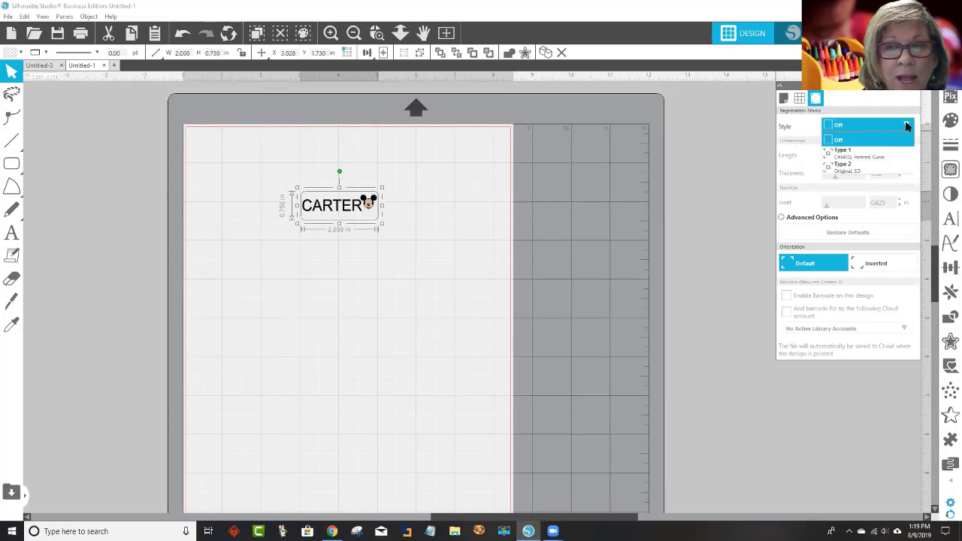
pyautogui.click(850, 154)
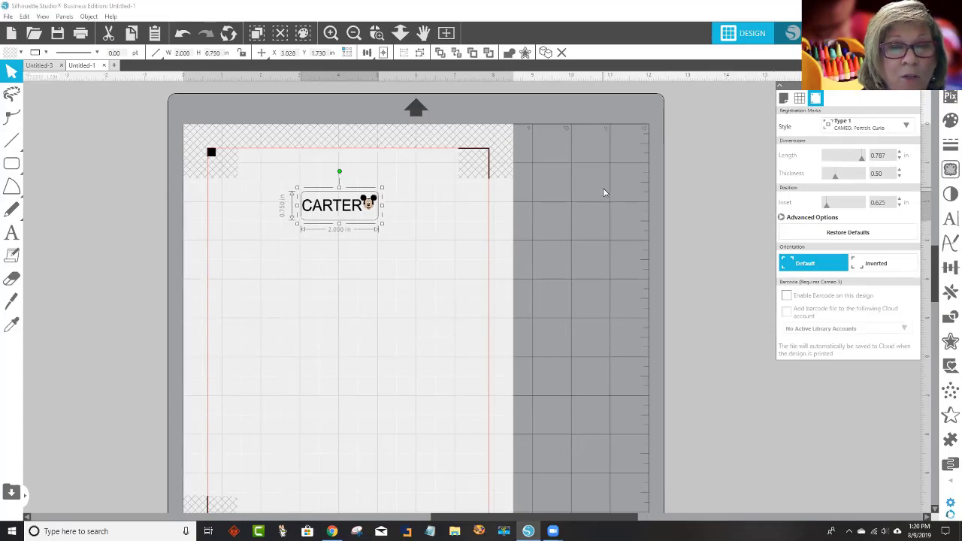
# - Move the label up beside the page's upper-left registration mark, to about X 1.52, Y 0.70 in
pyautogui.scroll(-1, 604, 194)
pyautogui.click(290, 203)
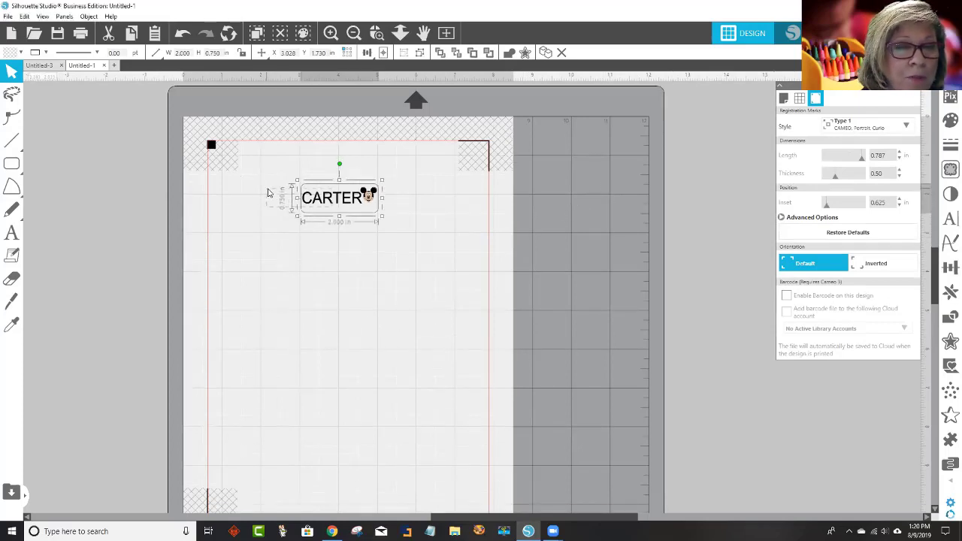
pyautogui.moveTo(330, 195); pyautogui.dragTo(279, 159)
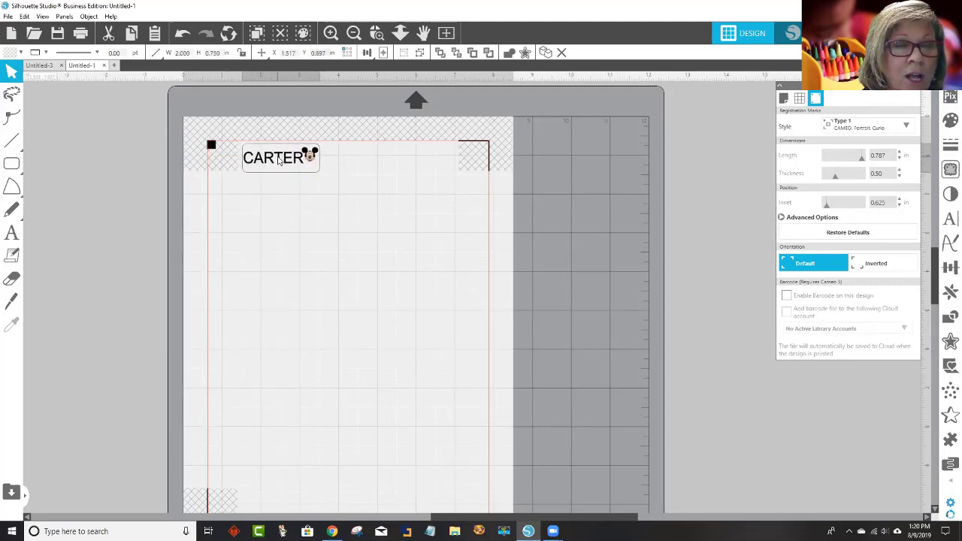
pyautogui.click(205, 187)
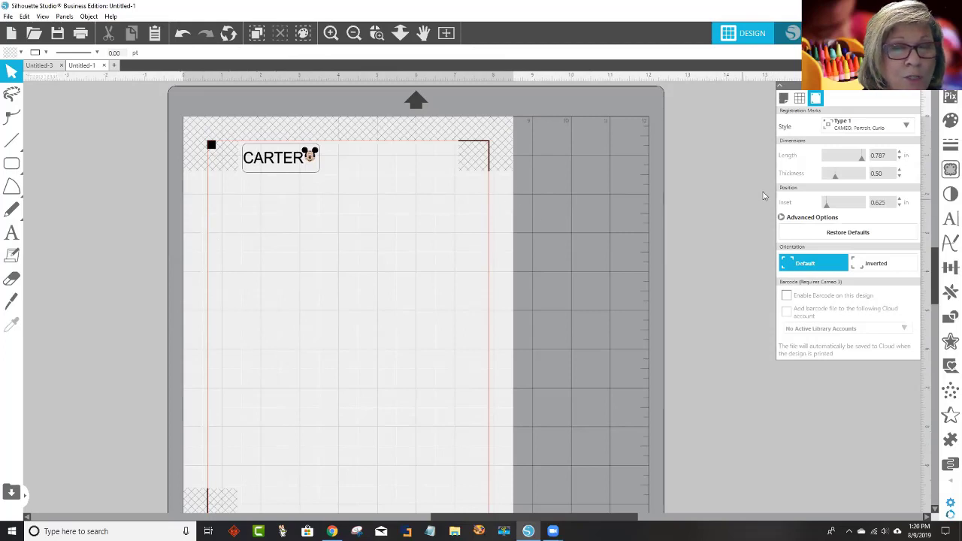
# - Hide the page's cut border and show it again
pyautogui.click(785, 101)
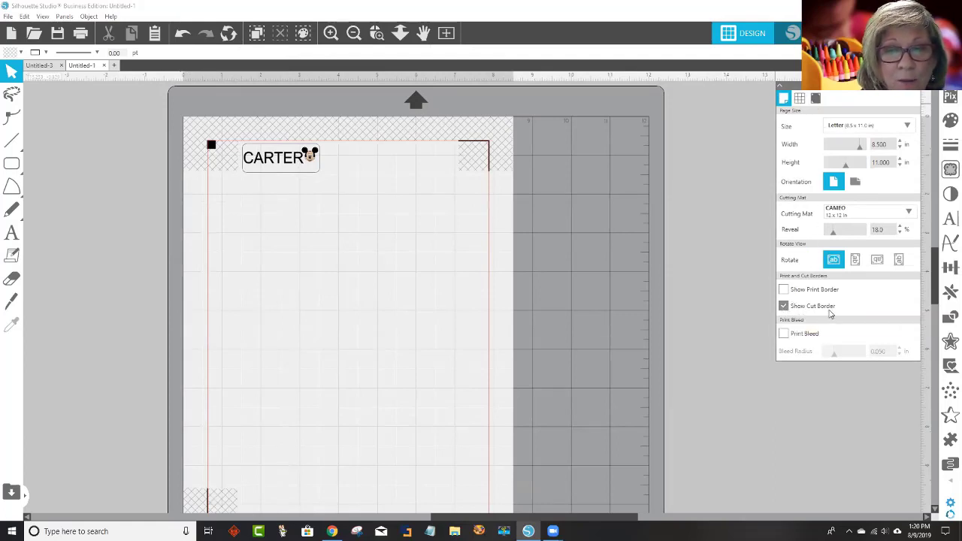
pyautogui.click(783, 306)
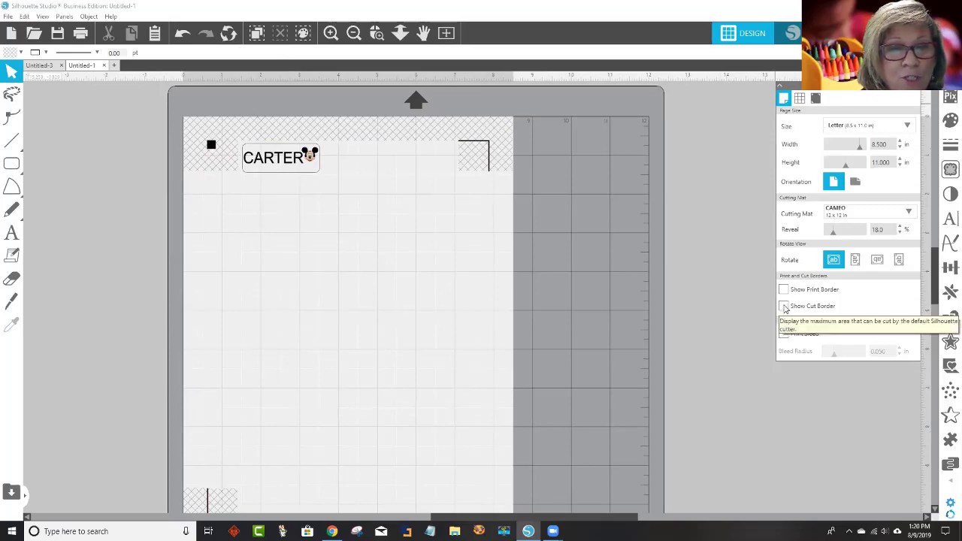
pyautogui.click(783, 307)
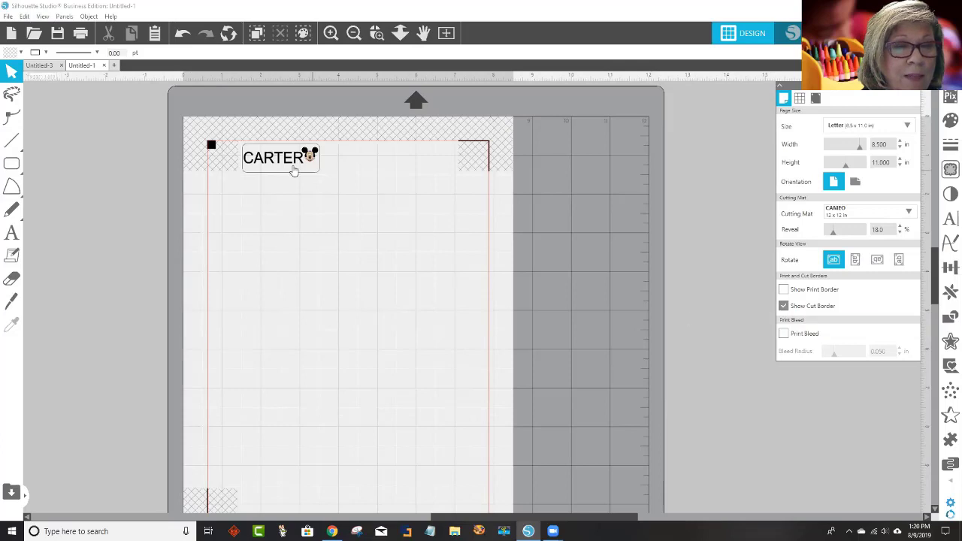
# - Position the label below the square registration mark, just inside the cut border at about X 0.68, Y 1.46 in, and close the page setup
pyautogui.moveTo(294, 171); pyautogui.dragTo(256, 195)
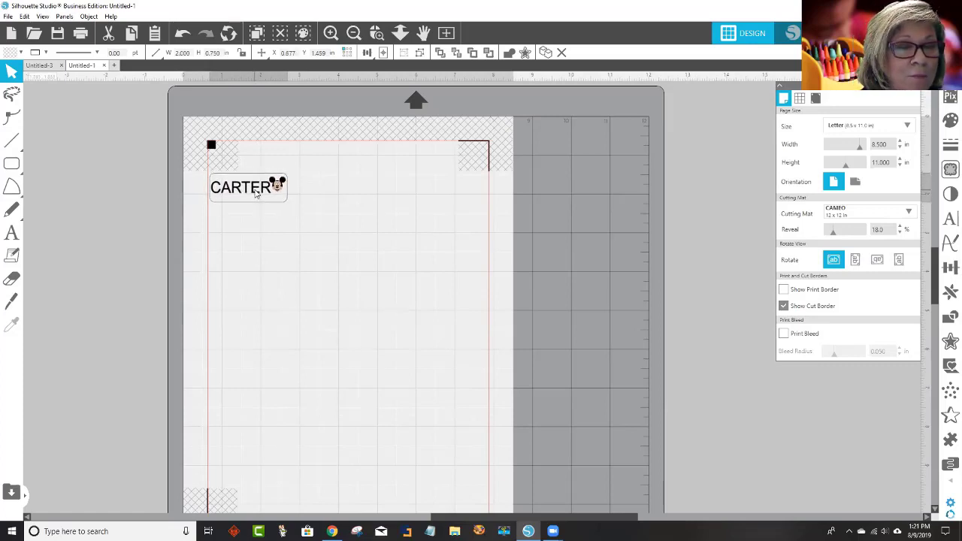
pyautogui.press('Escape')
pyautogui.click(257, 194)
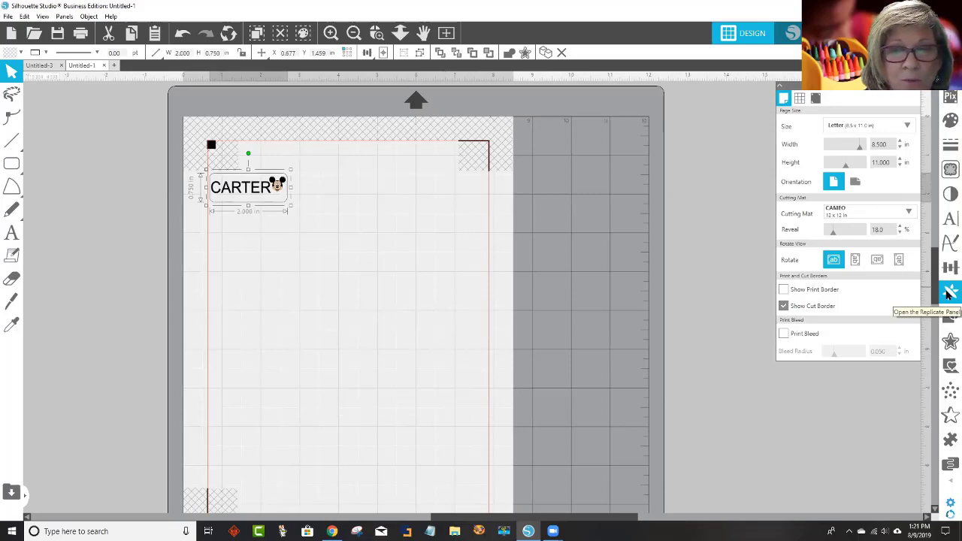
pyautogui.click(918, 92)
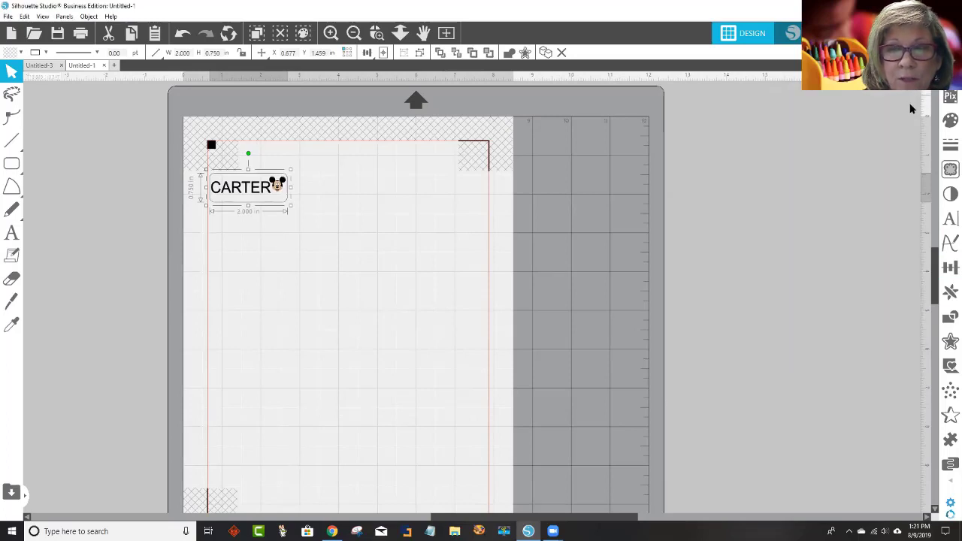
# - Replicate the label as a row of four and delete the fourth label that runs off the page
pyautogui.click(949, 298)
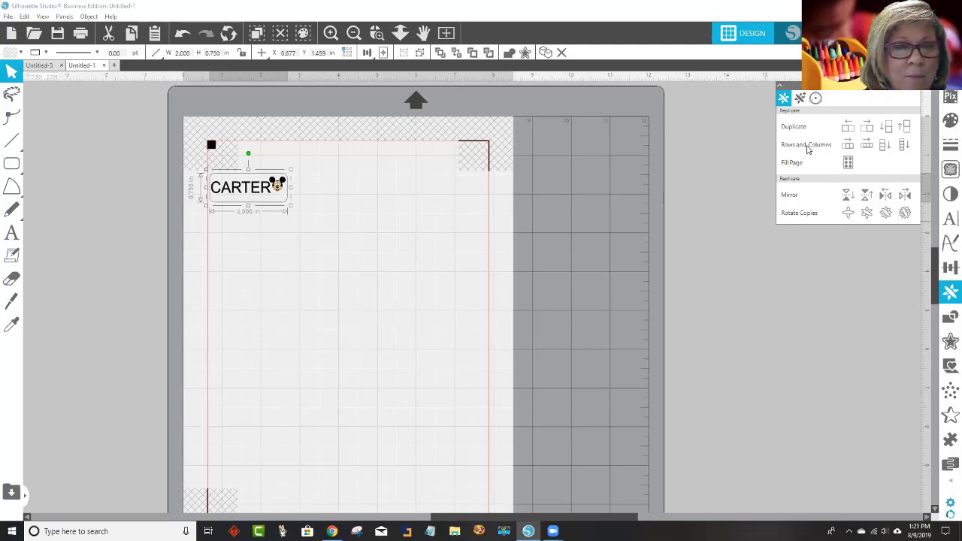
pyautogui.click(868, 145)
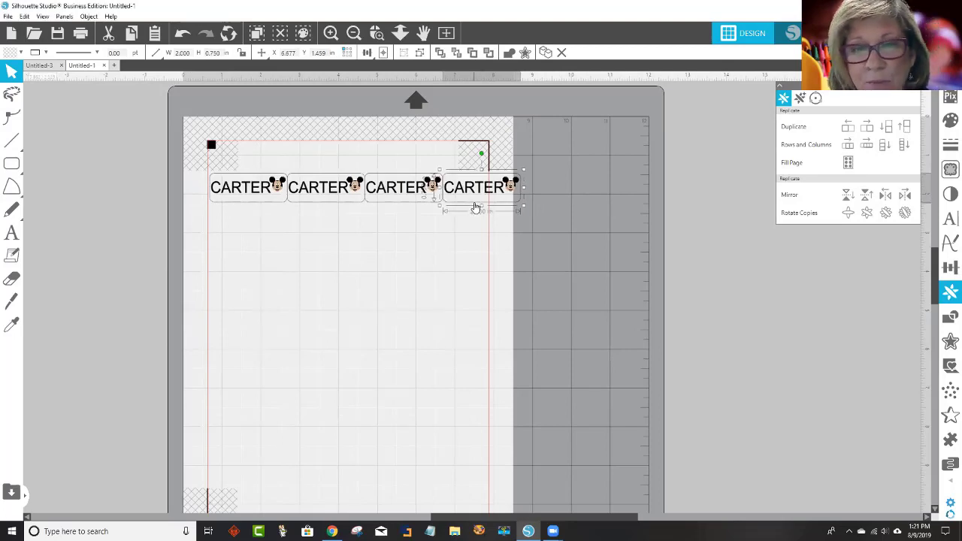
pyautogui.click(466, 243)
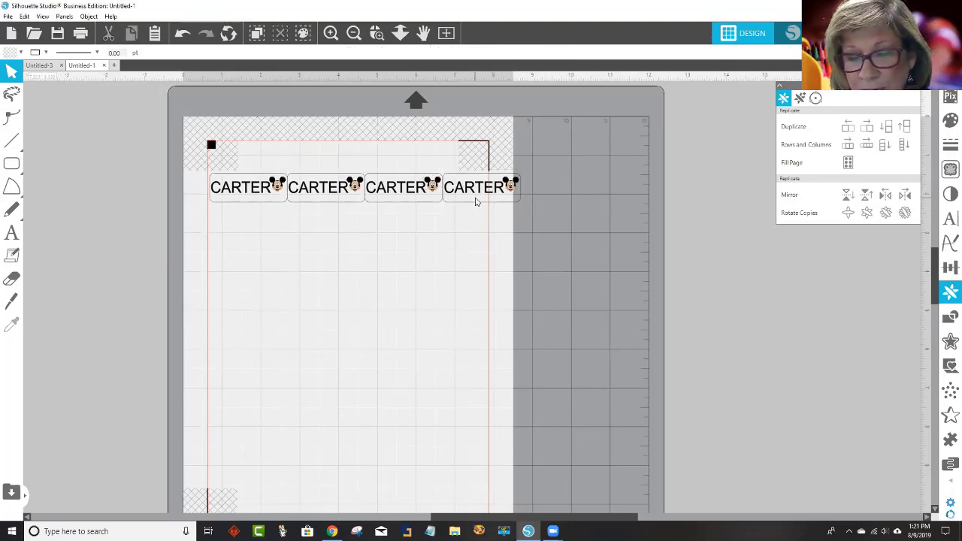
pyautogui.click(478, 206)
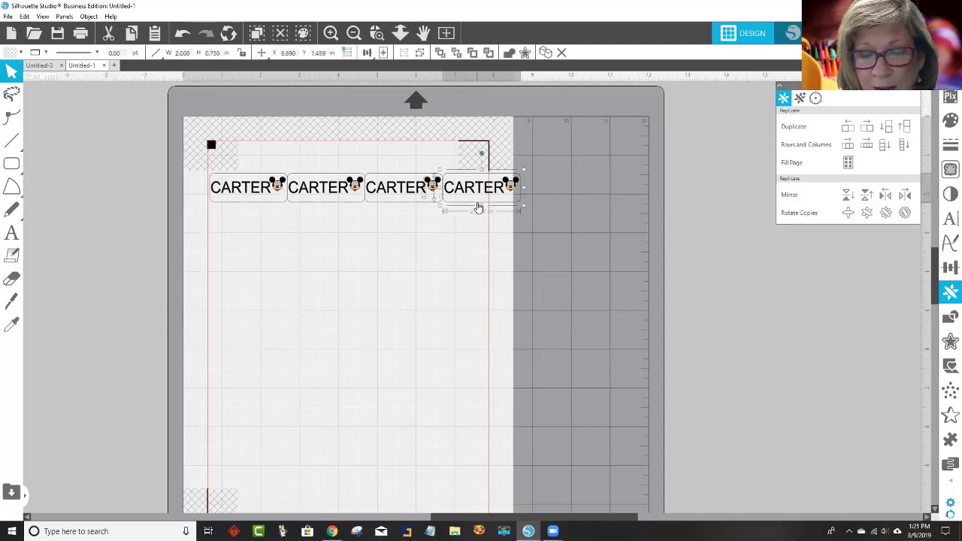
pyautogui.press('Delete')
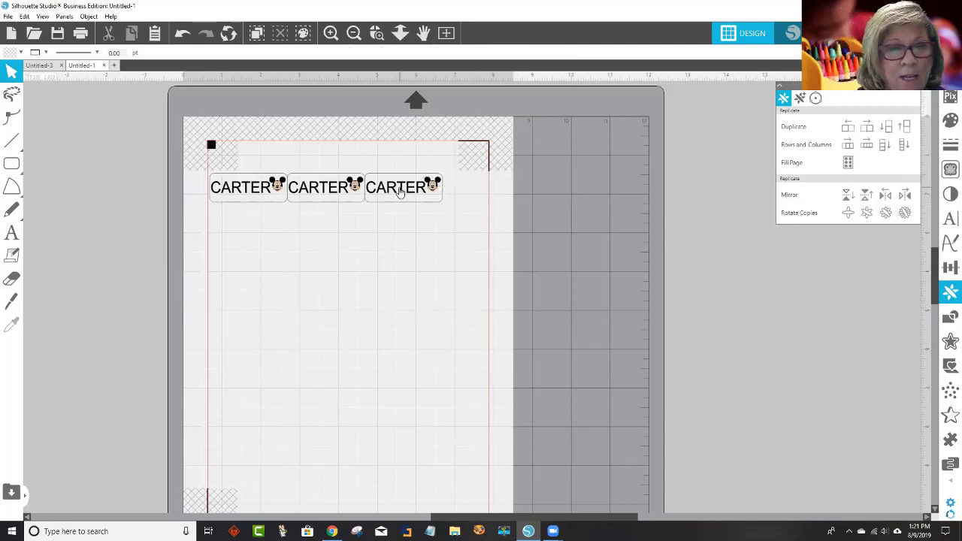
# - Move the third and second labels slightly right to leave small gaps between the three labels in the row
pyautogui.moveTo(399, 193); pyautogui.dragTo(406, 193)
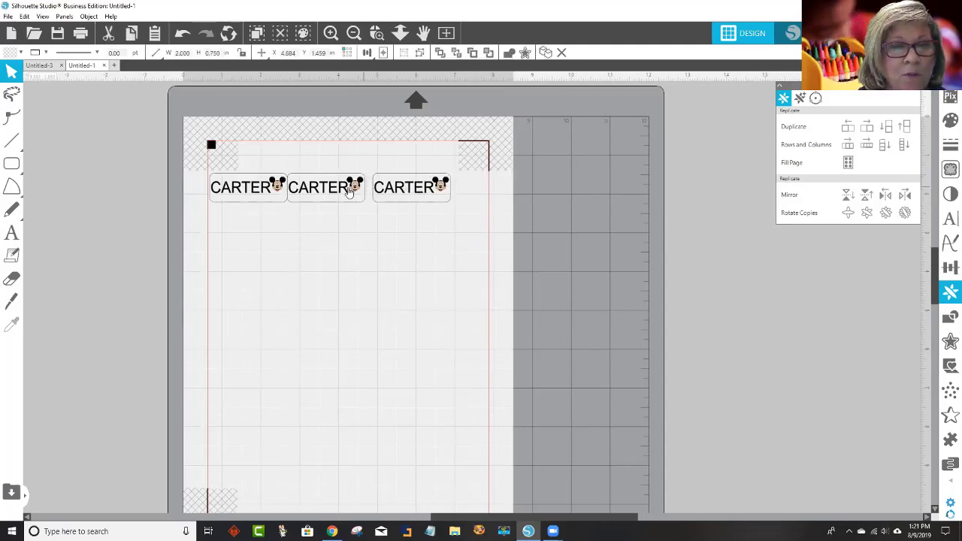
pyautogui.moveTo(326, 195); pyautogui.dragTo(329, 197)
pyautogui.click(416, 251)
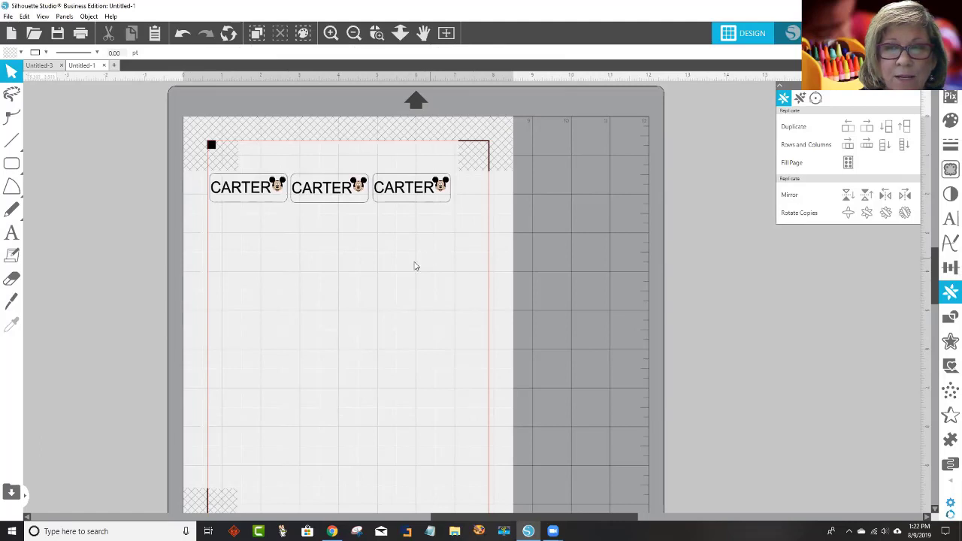
# - Try filling the page with copies of the three-label row, and undo the fill
pyautogui.moveTo(421, 208); pyautogui.dragTo(207, 167)
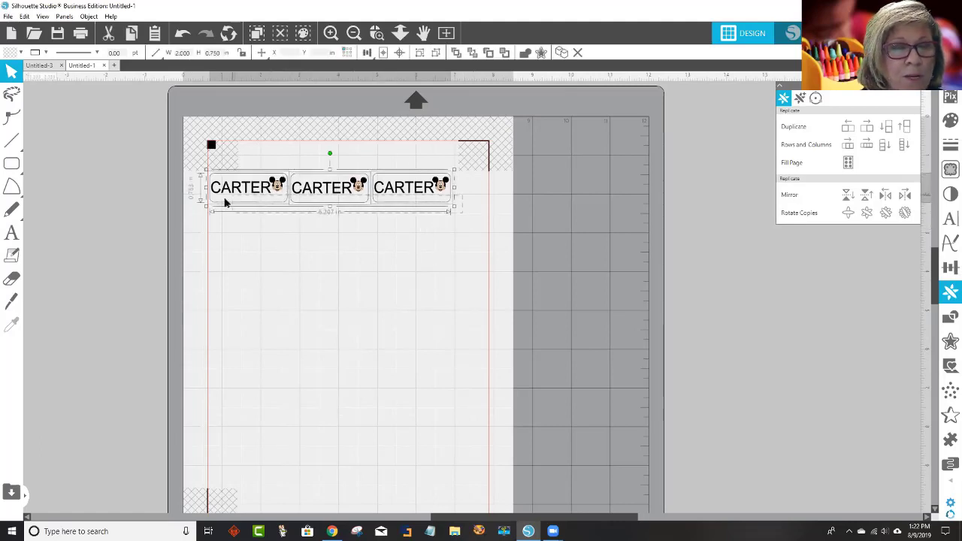
pyautogui.click(848, 164)
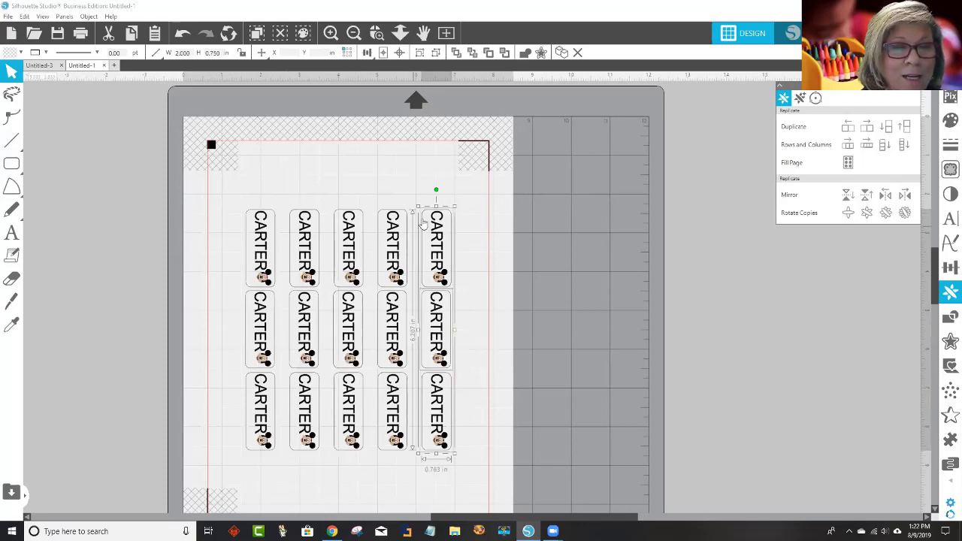
pyautogui.moveTo(436, 188); pyautogui.dragTo(412, 174)
pyautogui.hotkey('ctrl', 'z')
pyautogui.hotkey('ctrl', 'z')
pyautogui.hotkey('ctrl', 'z')
pyautogui.hotkey('ctrl', 'z')
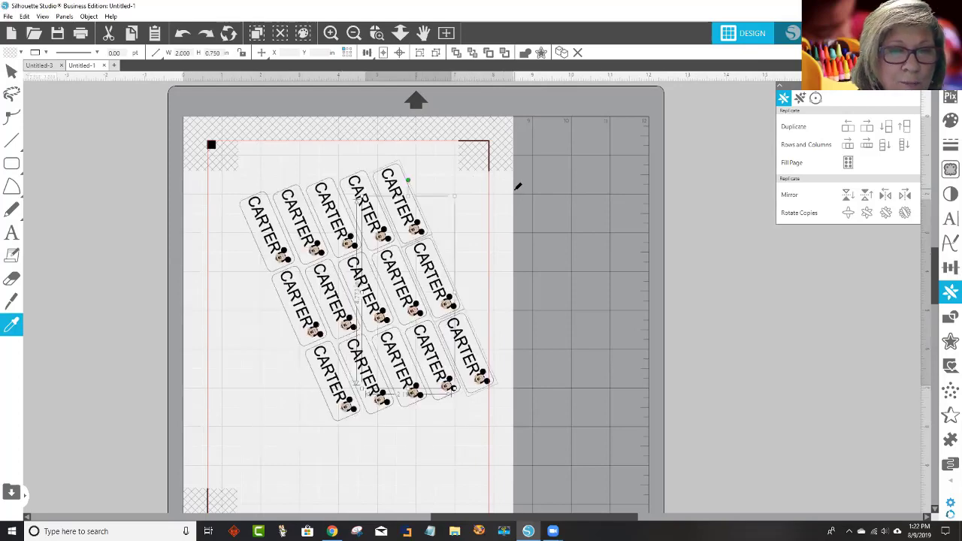
pyautogui.click(519, 186)
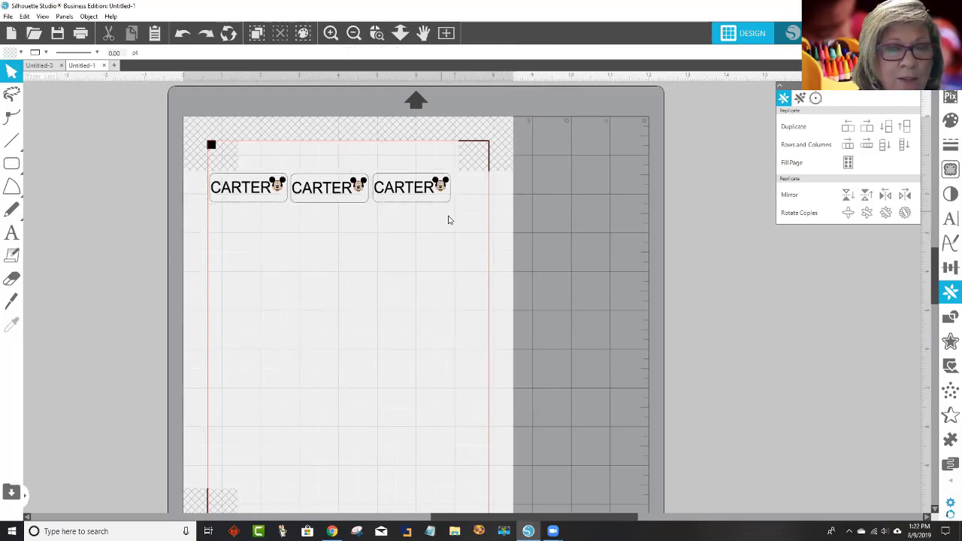
# - Select the three-label row and replicate it downward with Column of Four twice and a column of three once
pyautogui.hotkey('ctrl', 'a')
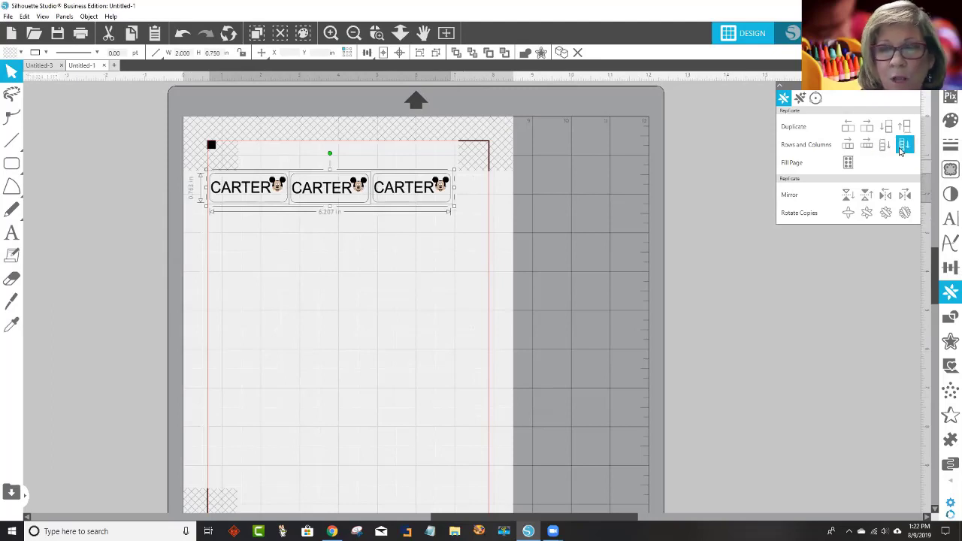
pyautogui.click(904, 145)
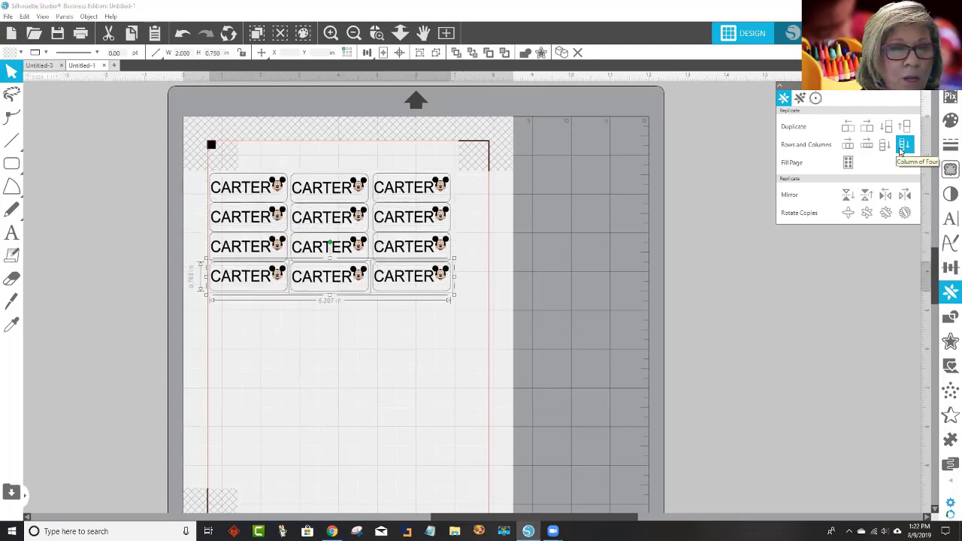
pyautogui.click(904, 145)
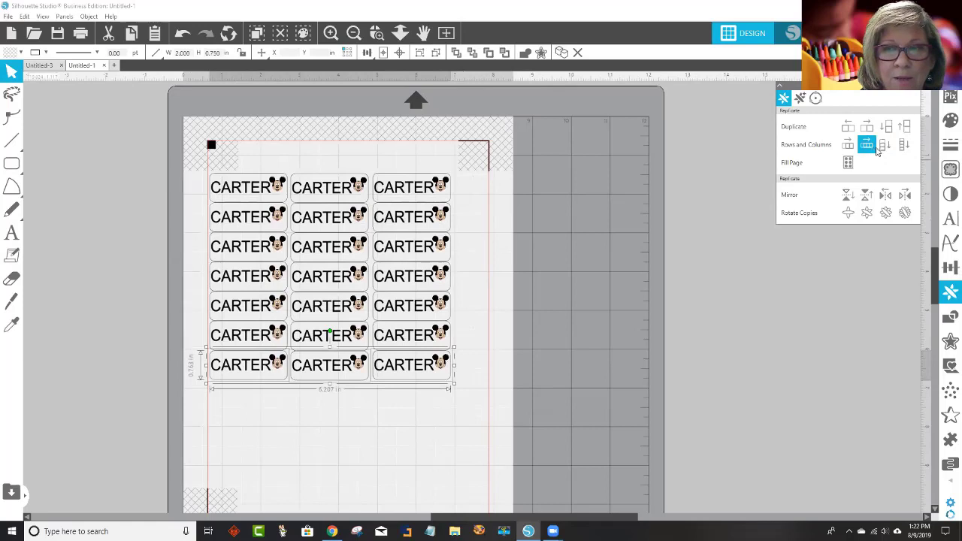
pyautogui.click(885, 146)
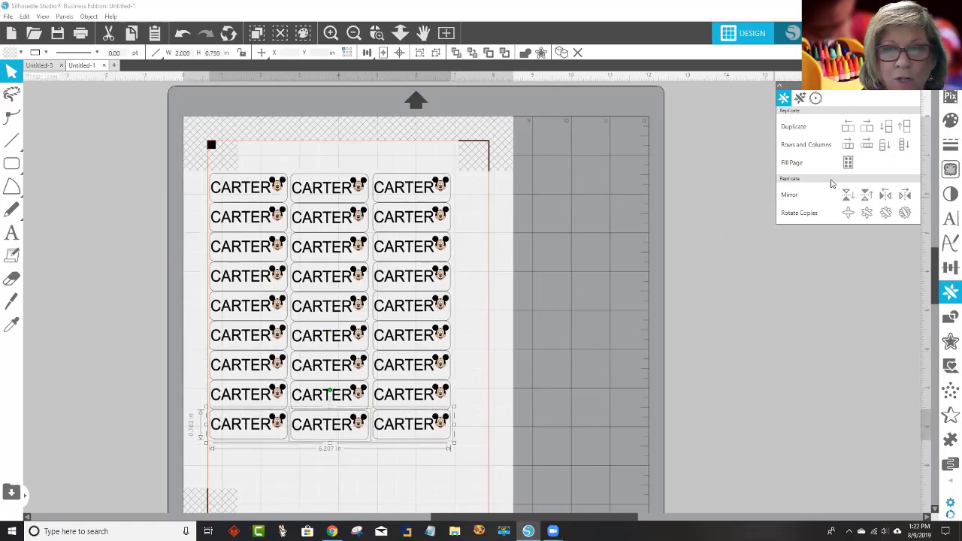
# - Place a copy of the bottom label row beneath the grid, leaving a gap above it
pyautogui.click(411, 466)
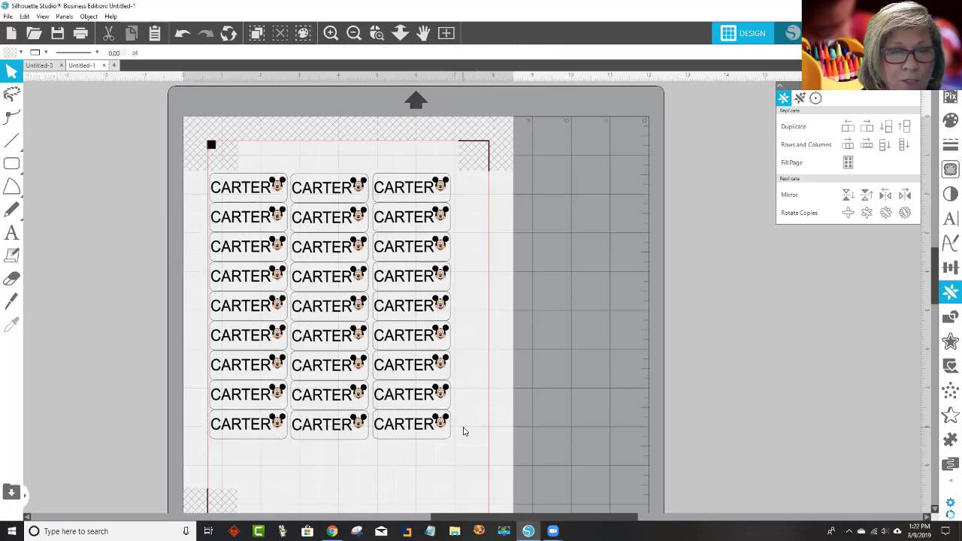
pyautogui.moveTo(455, 450); pyautogui.dragTo(199, 406)
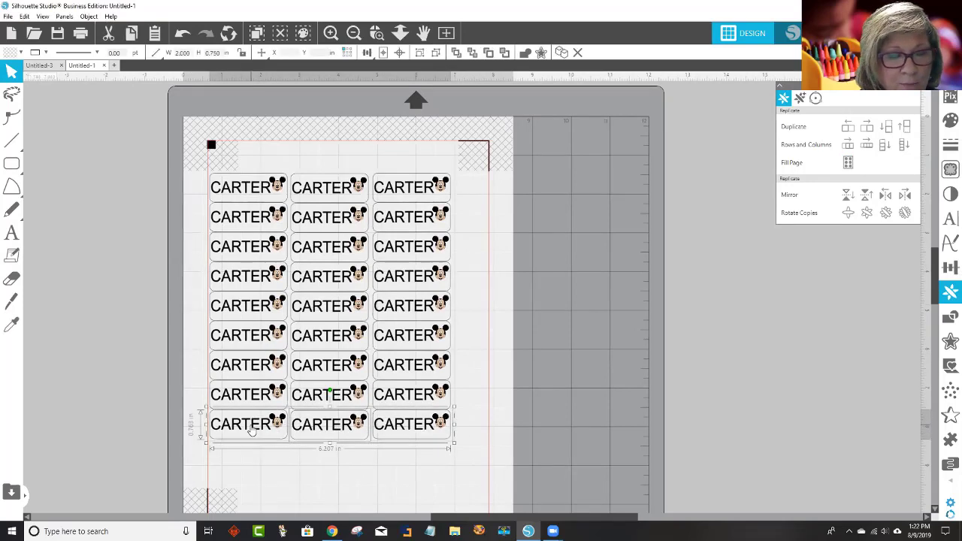
pyautogui.click(416, 460)
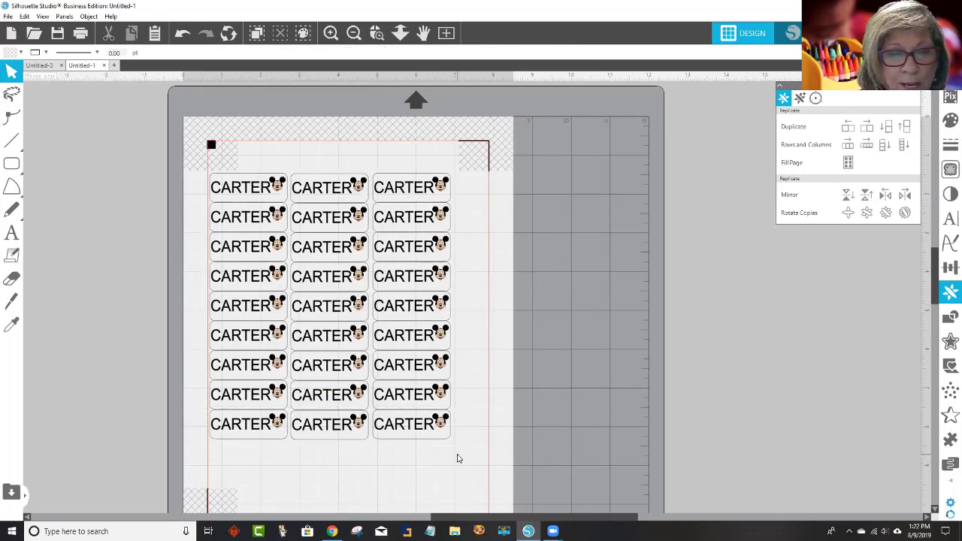
pyautogui.moveTo(301, 444); pyautogui.dragTo(215, 434)
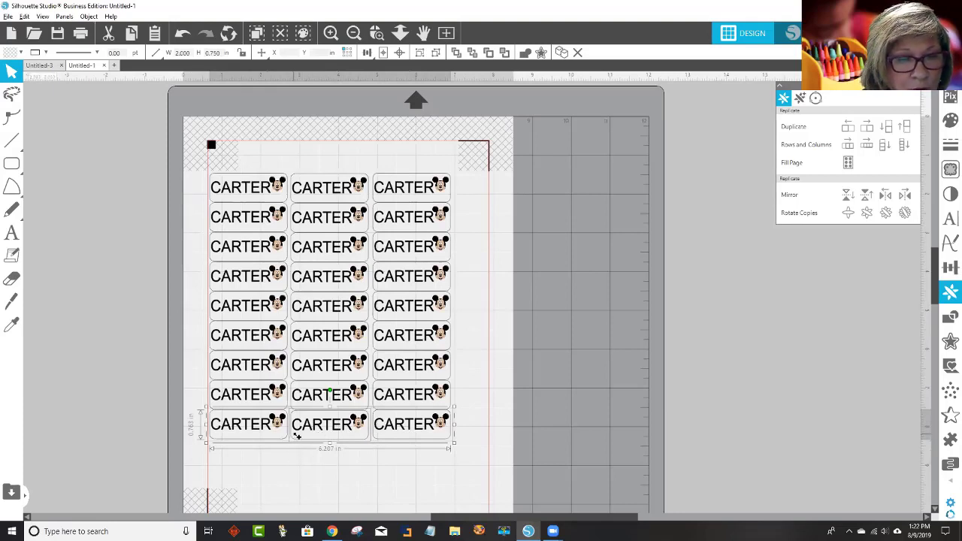
pyautogui.moveTo(296, 430); pyautogui.dragTo(298, 476)
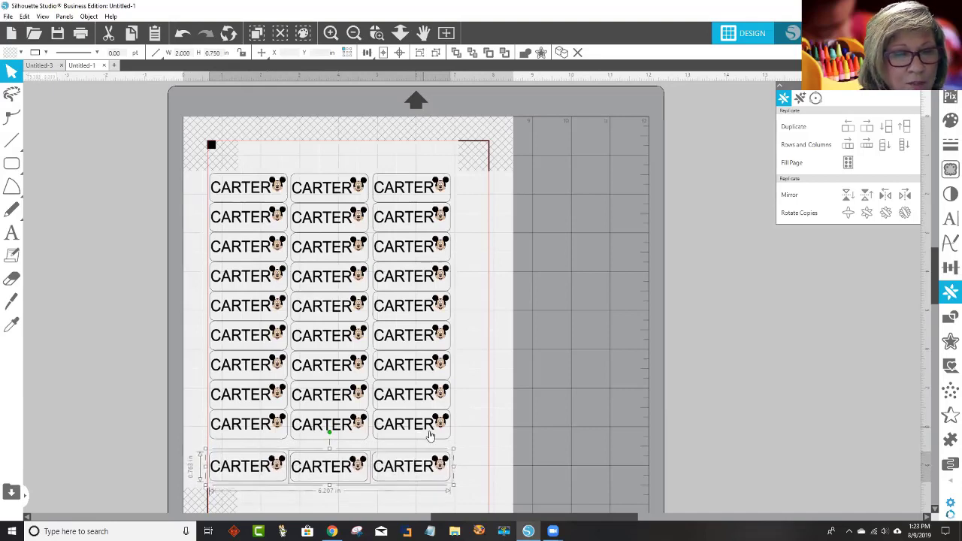
pyautogui.click(465, 496)
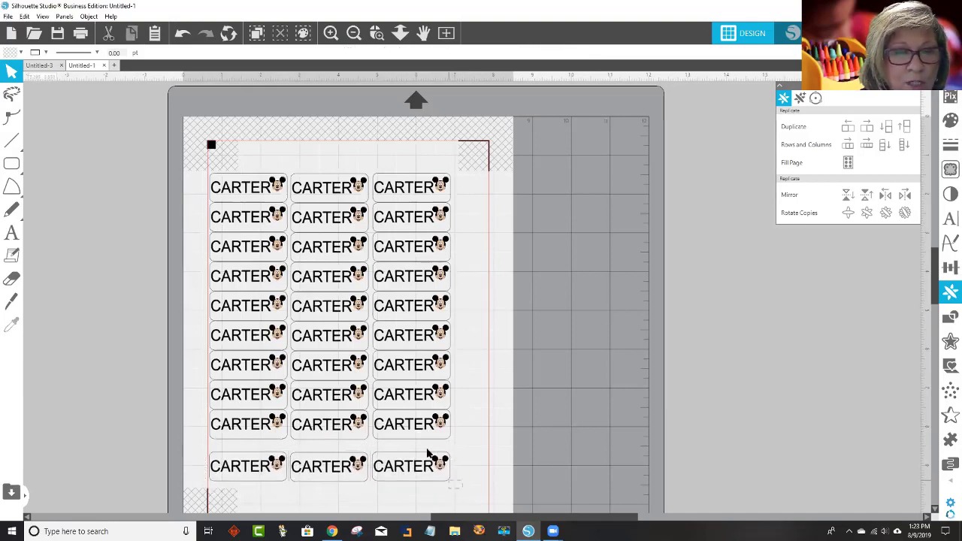
# - Select all the labels and space them evenly in the vertical direction
pyautogui.moveTo(456, 493); pyautogui.dragTo(235, 190)
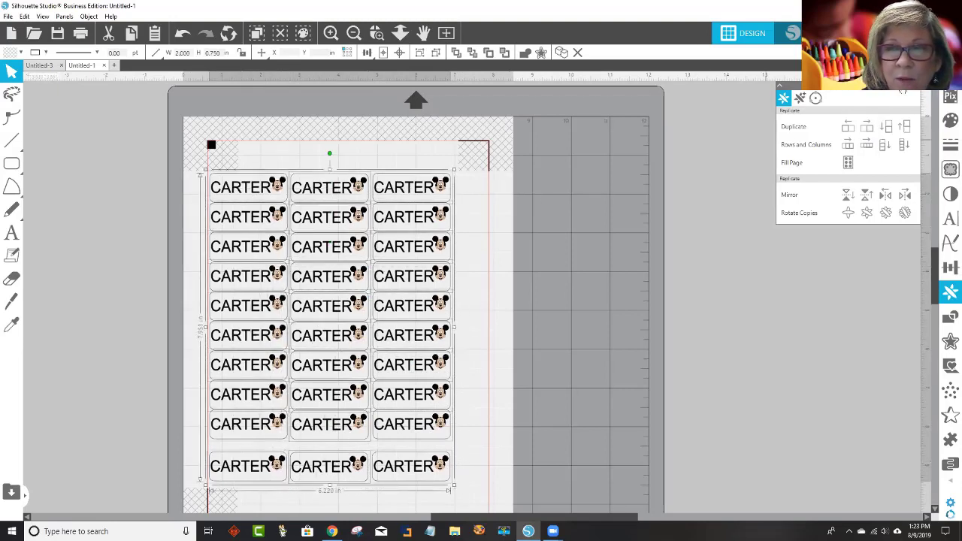
pyautogui.click(922, 92)
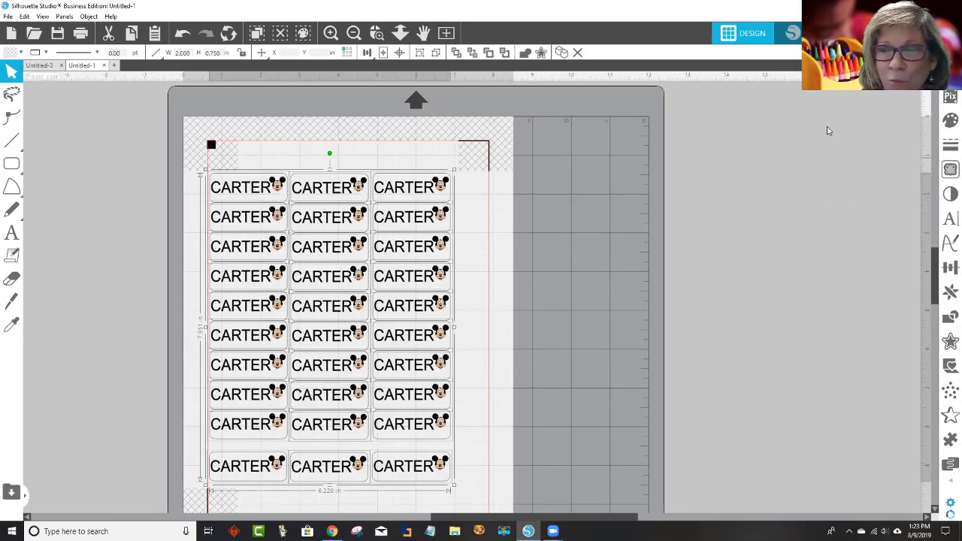
pyautogui.click(947, 269)
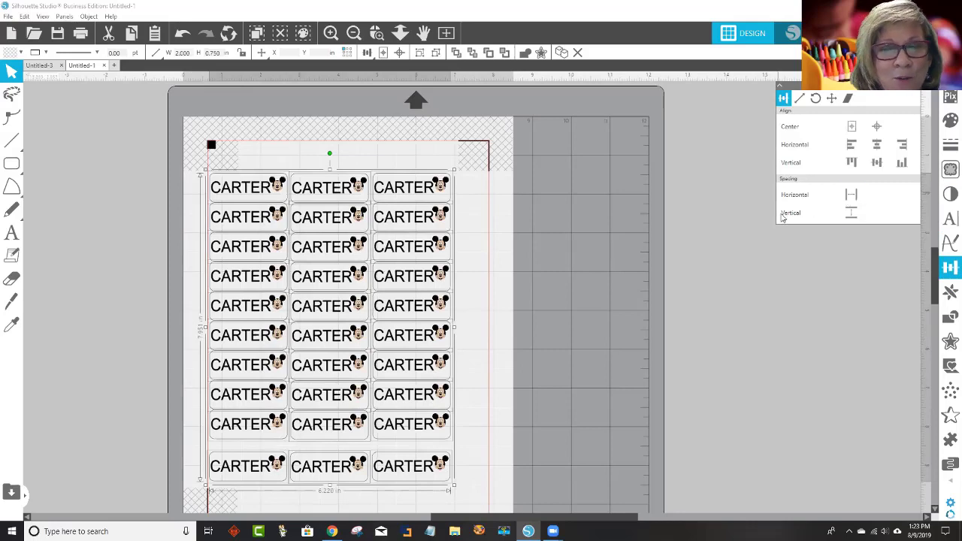
pyautogui.click(852, 215)
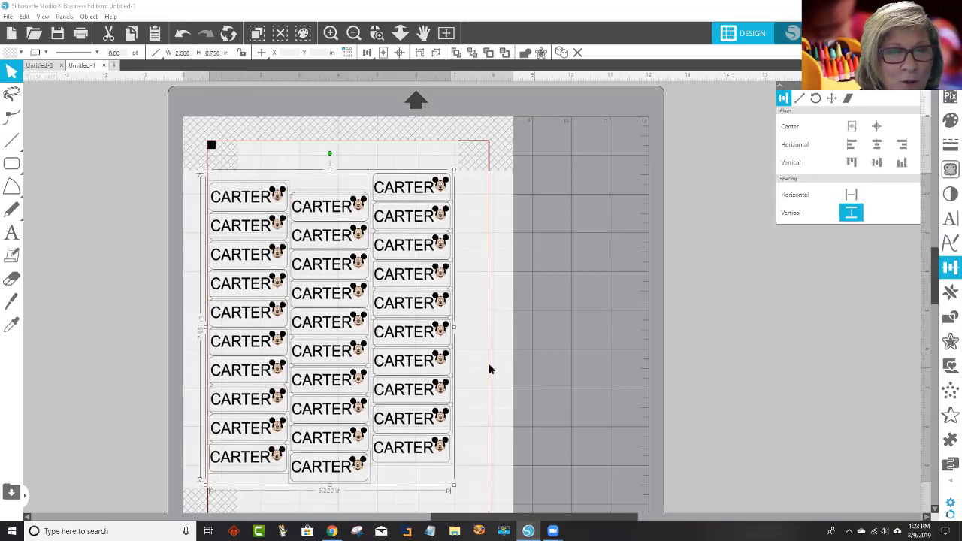
pyautogui.click(381, 483)
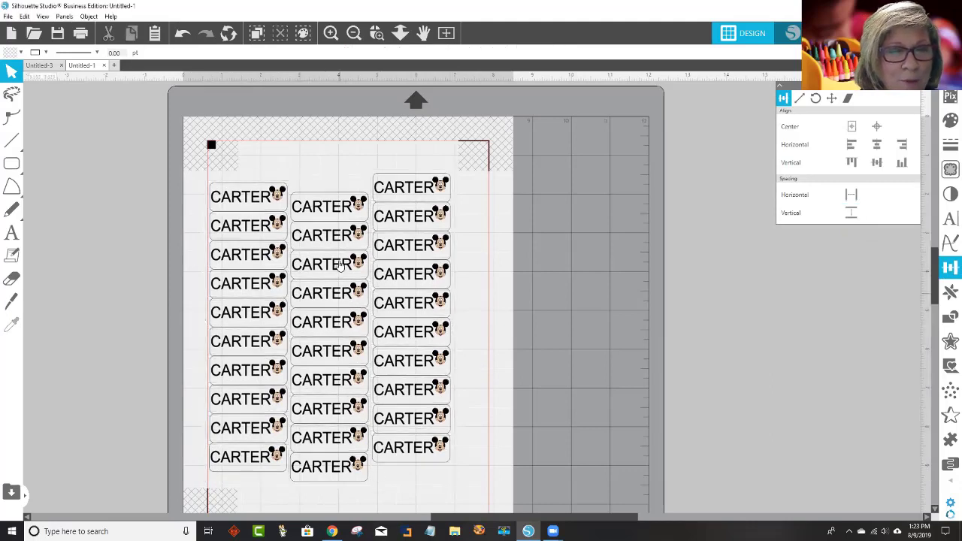
# - Move the top two labels of the first and second columns up to line up roughly with the third column
pyautogui.moveTo(323, 209); pyautogui.dragTo(325, 191)
pyautogui.moveTo(260, 197); pyautogui.dragTo(260, 189)
pyautogui.moveTo(248, 226); pyautogui.dragTo(247, 221)
pyautogui.moveTo(305, 239); pyautogui.dragTo(306, 225)
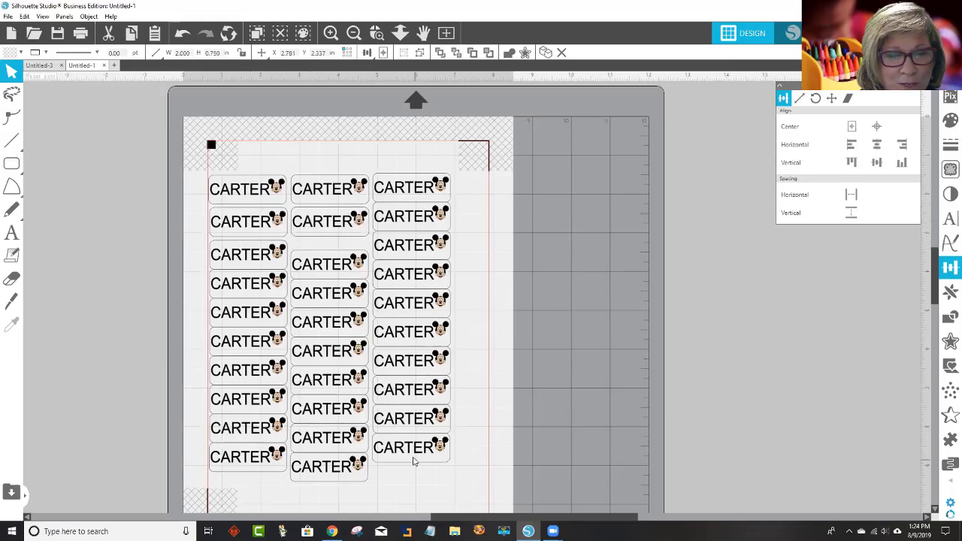
# - Spread out the lower labels of the third column, moving its bottom label down to about Y 8.42 in
pyautogui.moveTo(414, 466)
pyautogui.mouseDown()
pyautogui.moveTo(407, 451)
pyautogui.moveTo(403, 460)
pyautogui.mouseUp()
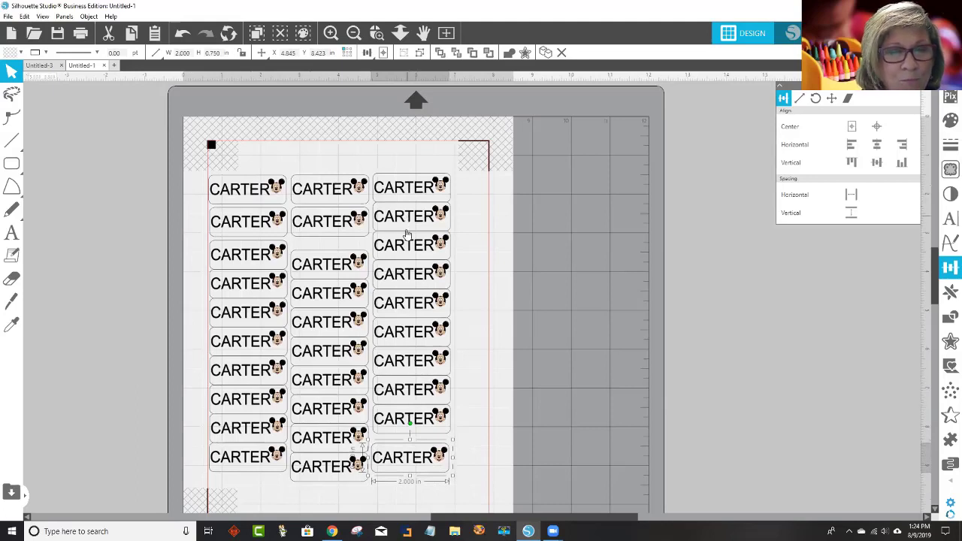
pyautogui.moveTo(395, 419); pyautogui.dragTo(397, 395)
pyautogui.hotkey('ctrl', 'c')
pyautogui.hotkey('ctrl', 'v')
pyautogui.moveTo(396, 370); pyautogui.dragTo(415, 356)
# - Shift the third column right and up, and place its bottom label lower at about X 5.14, Y 8.54 in
pyautogui.moveTo(451, 489); pyautogui.dragTo(419, 188)
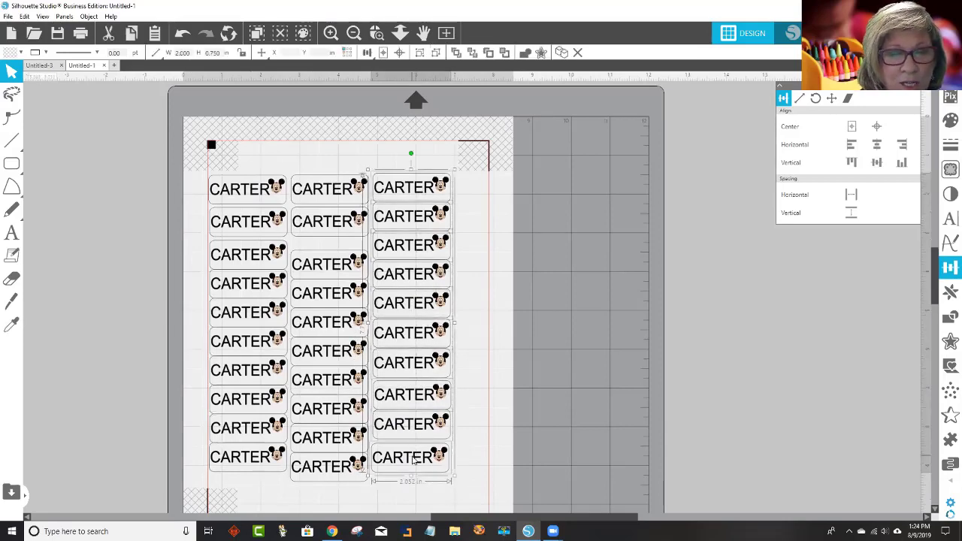
pyautogui.moveTo(412, 461); pyautogui.dragTo(446, 470)
pyautogui.click(472, 446)
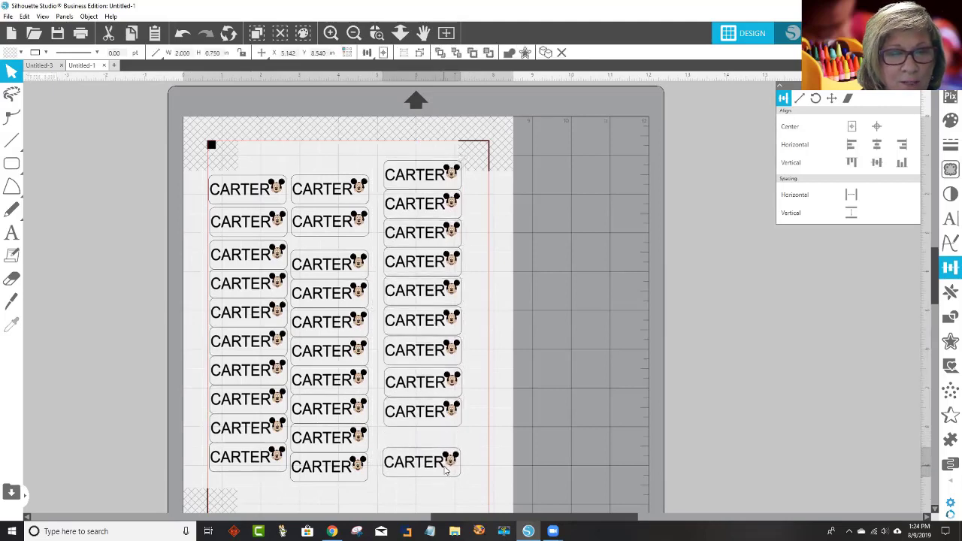
# - Lower the third column's top label to about Y 1.54 in and the one beneath it, and set the next two labels aside off the page
pyautogui.click(406, 215)
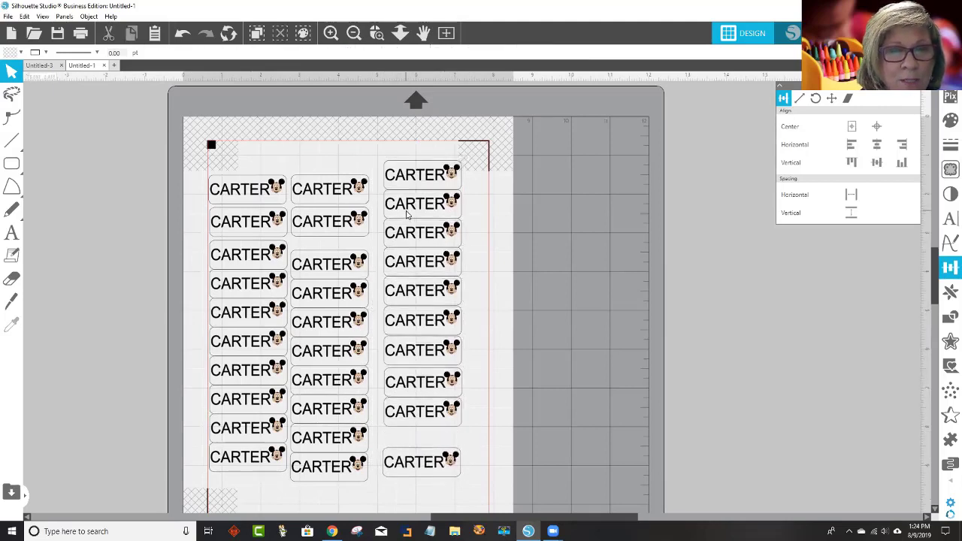
pyautogui.moveTo(406, 214); pyautogui.dragTo(411, 260)
pyautogui.moveTo(413, 176); pyautogui.dragTo(416, 192)
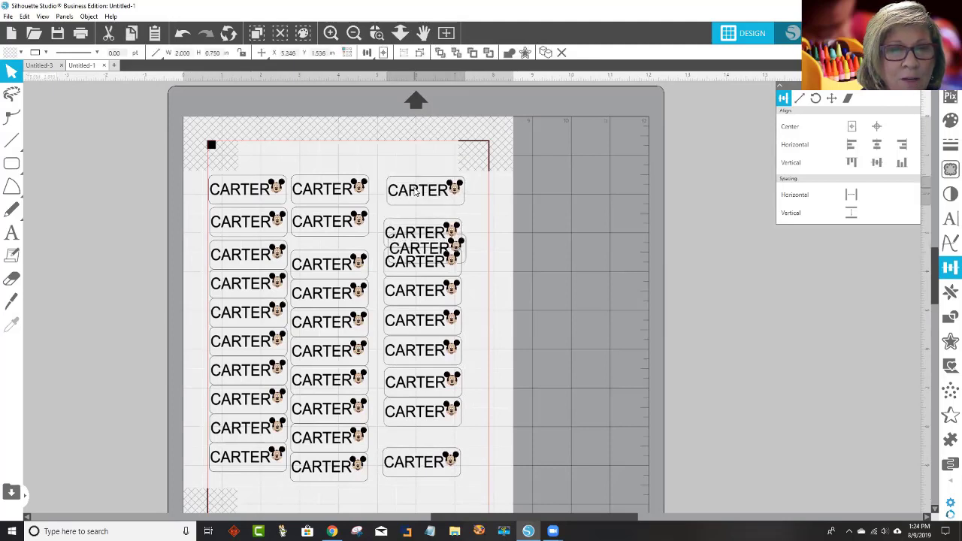
pyautogui.moveTo(421, 261); pyautogui.dragTo(598, 252)
pyautogui.moveTo(452, 231); pyautogui.dragTo(595, 221)
# - Select the labels remaining in the third column and space them evenly in the vertical direction
pyautogui.click(440, 191)
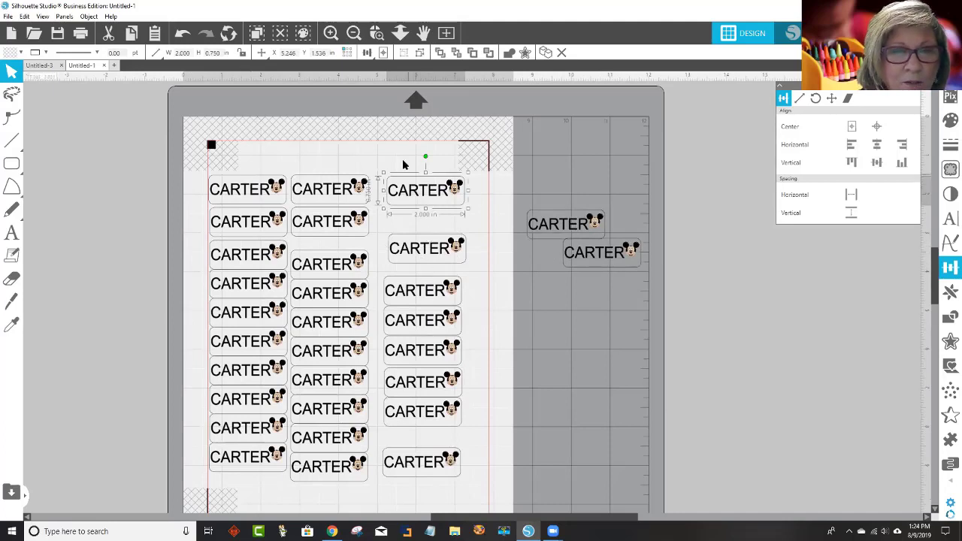
pyautogui.moveTo(388, 157); pyautogui.dragTo(412, 460)
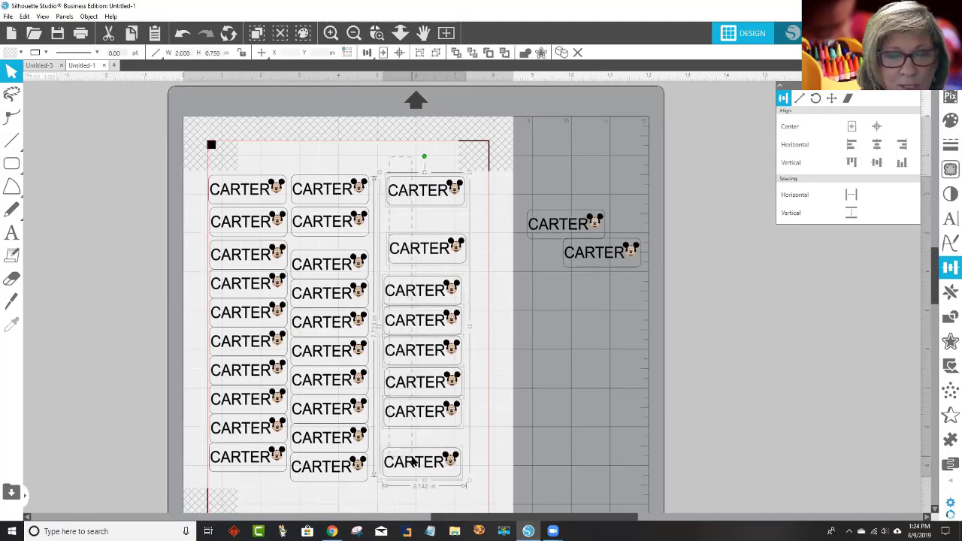
pyautogui.click(850, 215)
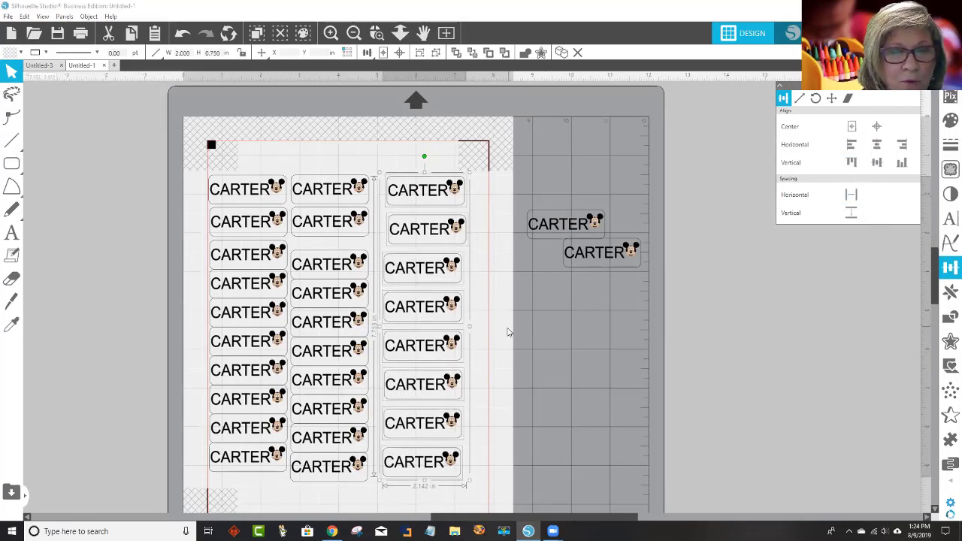
# - Select the eight labels in the third column and align them along their left edges
pyautogui.click(485, 342)
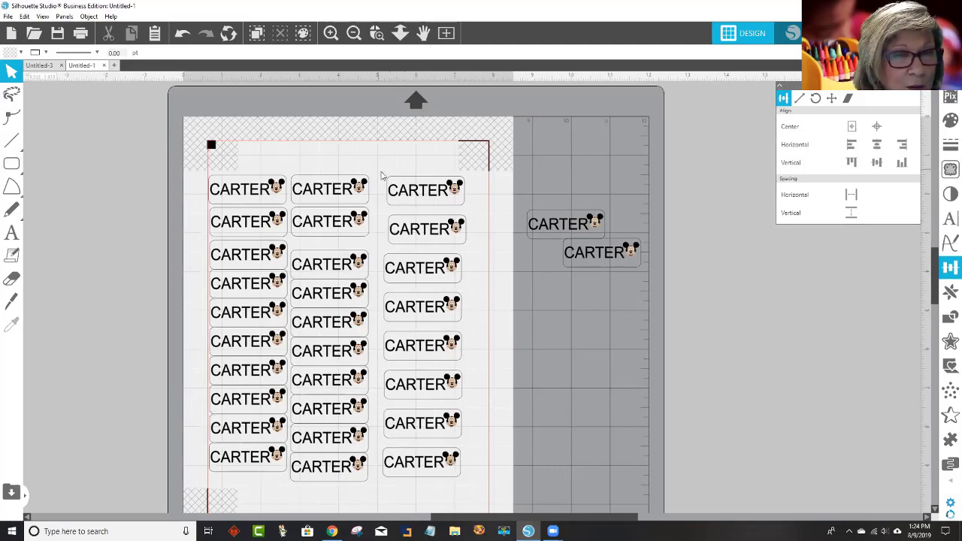
pyautogui.moveTo(381, 175); pyautogui.dragTo(466, 485)
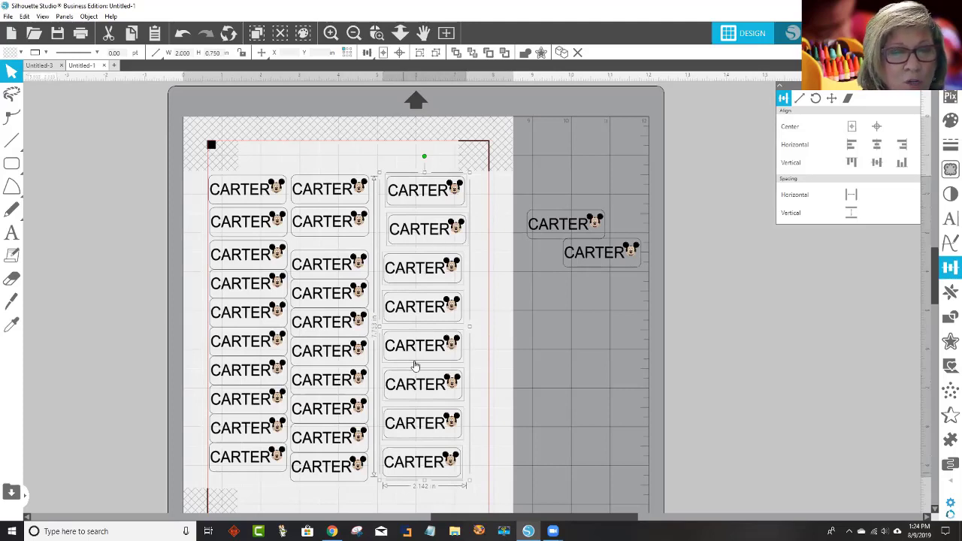
pyautogui.click(852, 147)
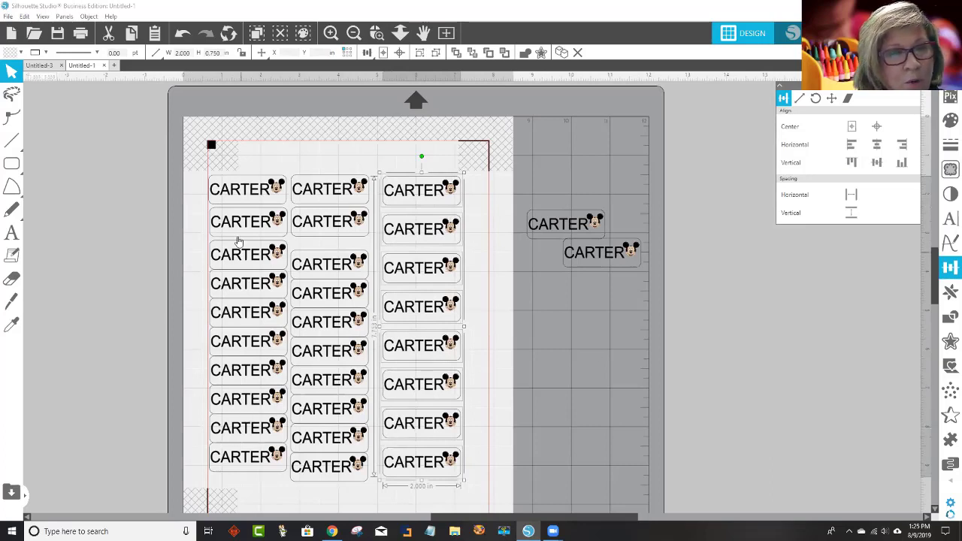
# - Delete all the labels in the first and second columns
pyautogui.click(182, 188)
pyautogui.moveTo(197, 163); pyautogui.dragTo(371, 490)
pyautogui.press('Delete')
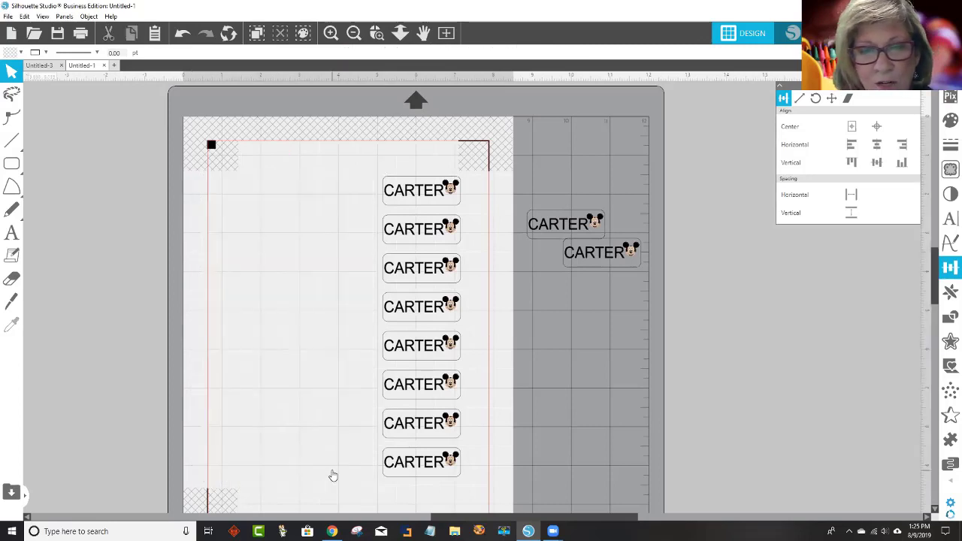
# - Copy the evenly spaced third column twice to form a new middle column and a new first column
pyautogui.moveTo(367, 174); pyautogui.dragTo(454, 485)
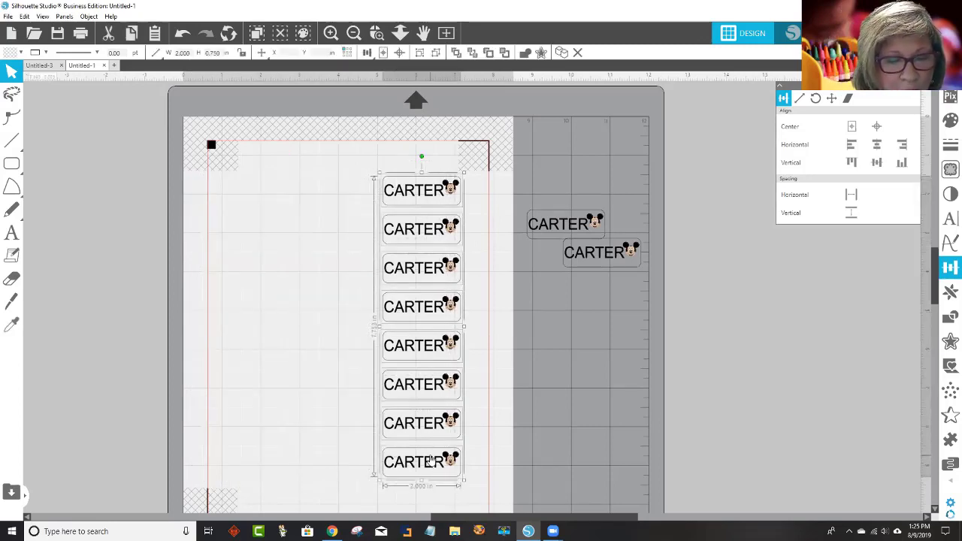
pyautogui.moveTo(405, 386); pyautogui.dragTo(323, 386)
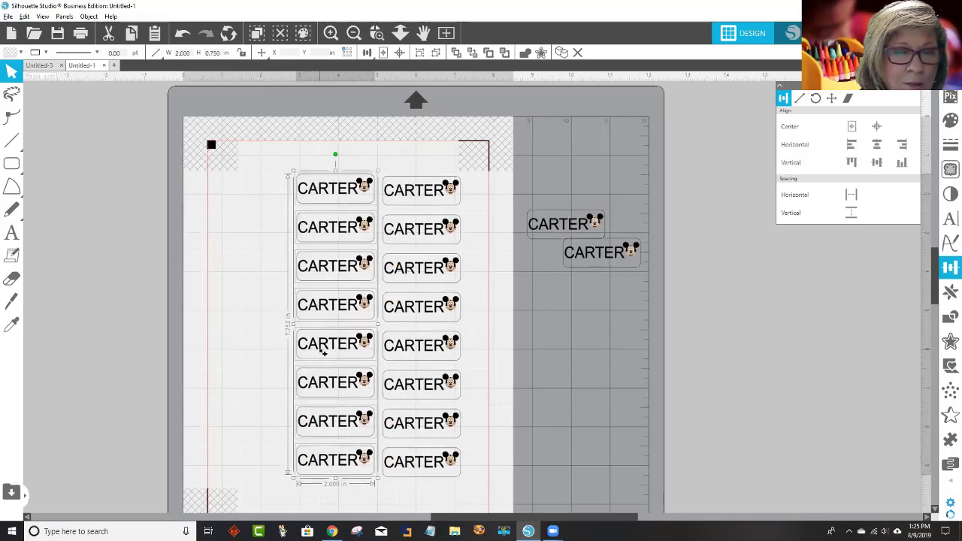
pyautogui.moveTo(325, 352); pyautogui.dragTo(238, 355)
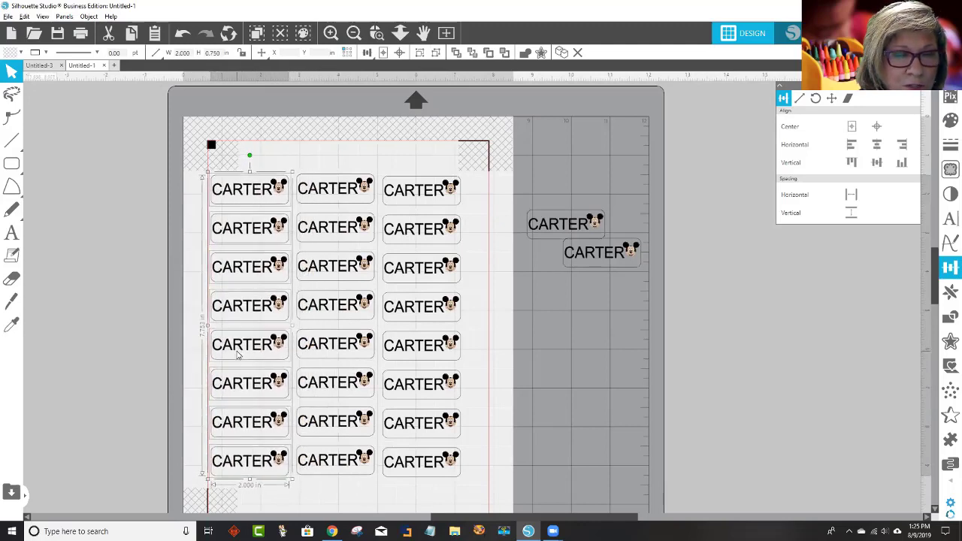
pyautogui.click(319, 352)
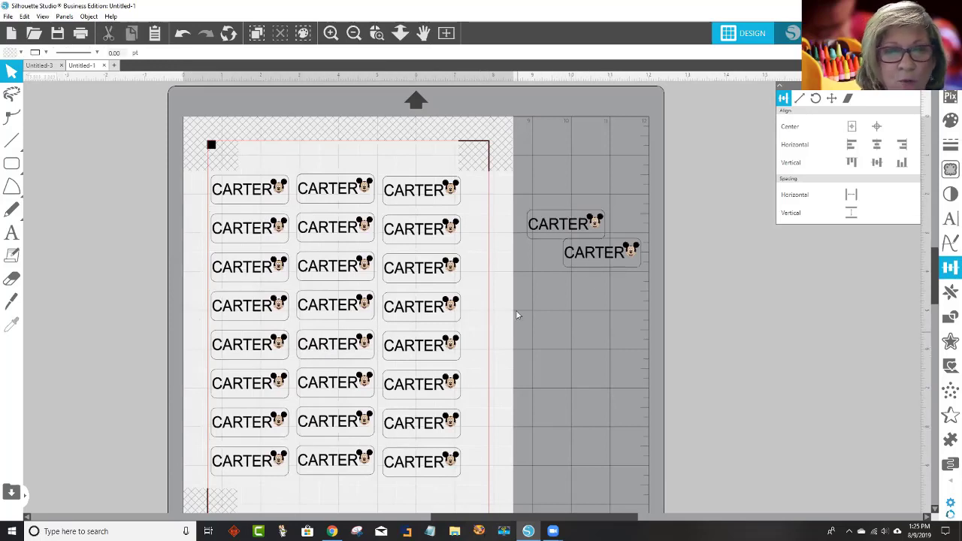
# - Move the two spare labels into the gap between the upper registration marks and set four more copies beside the page
pyautogui.click(549, 227)
pyautogui.moveTo(555, 228); pyautogui.dragTo(277, 160)
pyautogui.moveTo(610, 261); pyautogui.dragTo(380, 162)
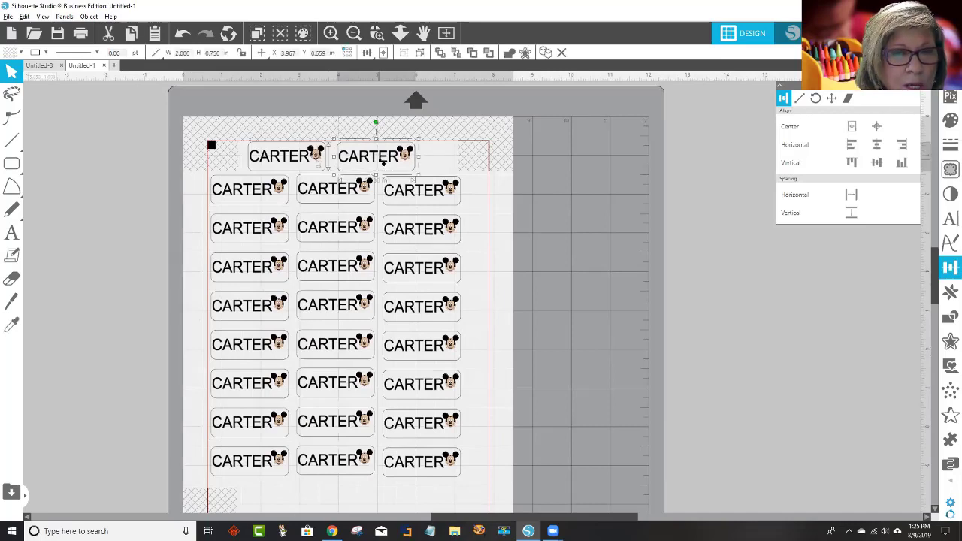
pyautogui.moveTo(383, 161); pyautogui.dragTo(564, 427)
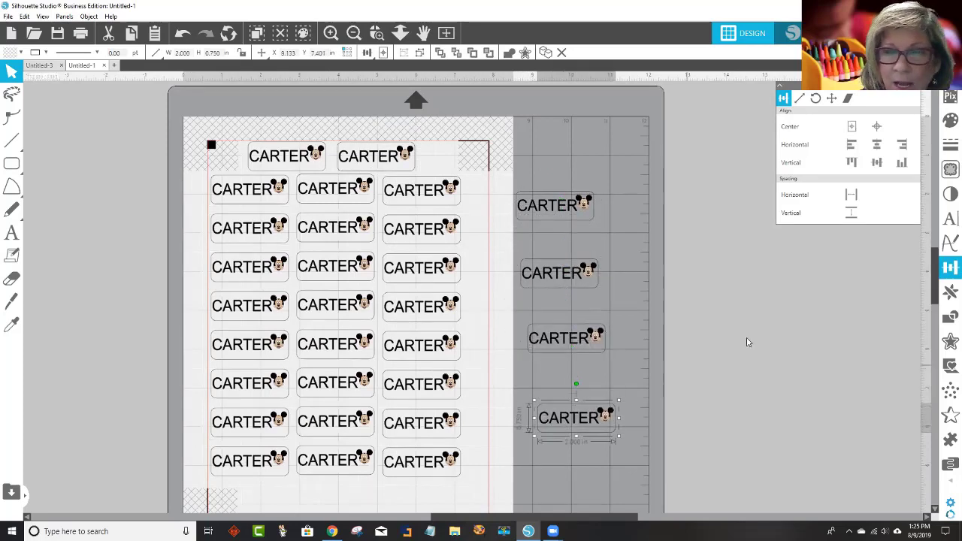
# - Place two spare labels side by side below the columns, the first at about X 1.7, Y 9.38 in
pyautogui.scroll(-2, 938, 285)
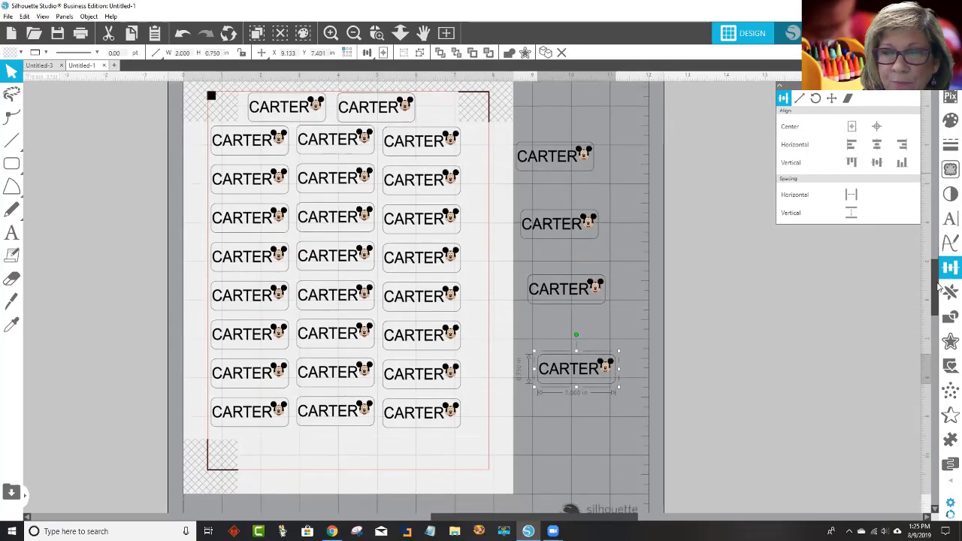
pyautogui.moveTo(563, 374); pyautogui.dragTo(278, 448)
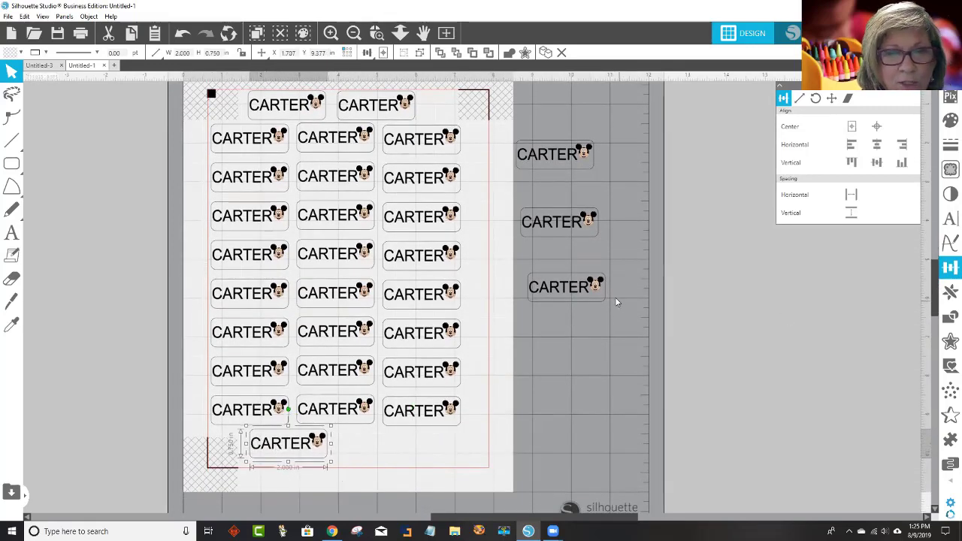
pyautogui.moveTo(582, 292); pyautogui.dragTo(399, 442)
# - Rotate one spare label 90 degrees clockwise and stand it beside the third column's lowest labels at about X 7.06, Y 7.82 in
pyautogui.click(576, 227)
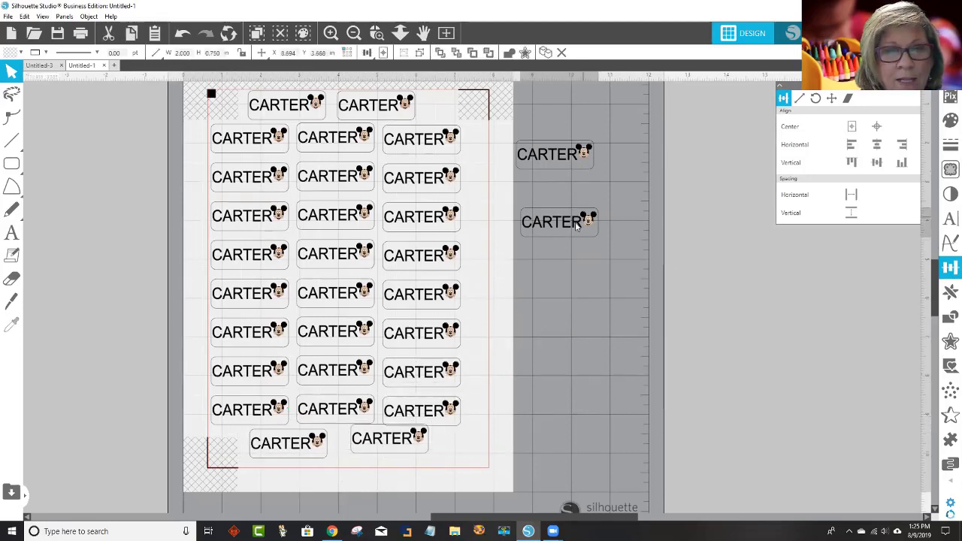
pyautogui.moveTo(577, 227); pyautogui.dragTo(541, 242)
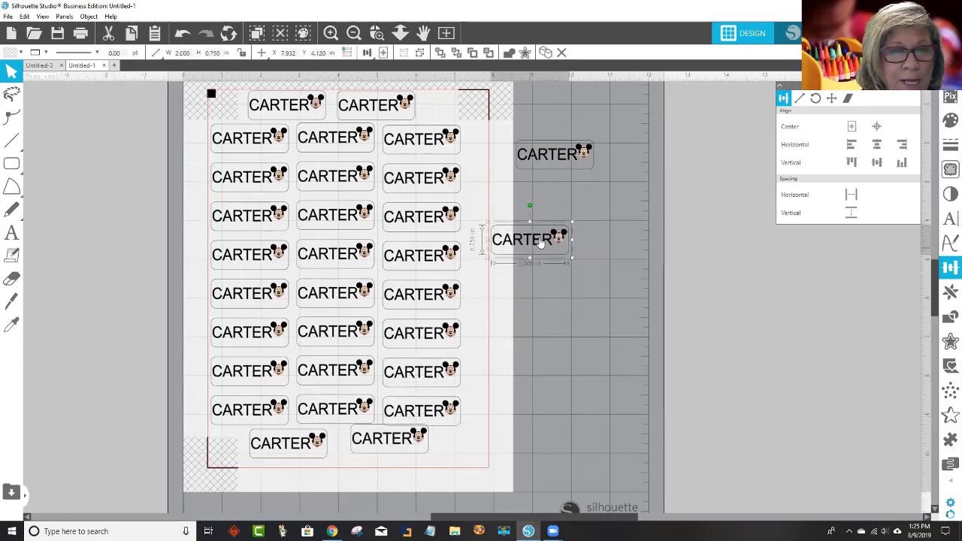
pyautogui.moveTo(539, 207); pyautogui.dragTo(477, 419)
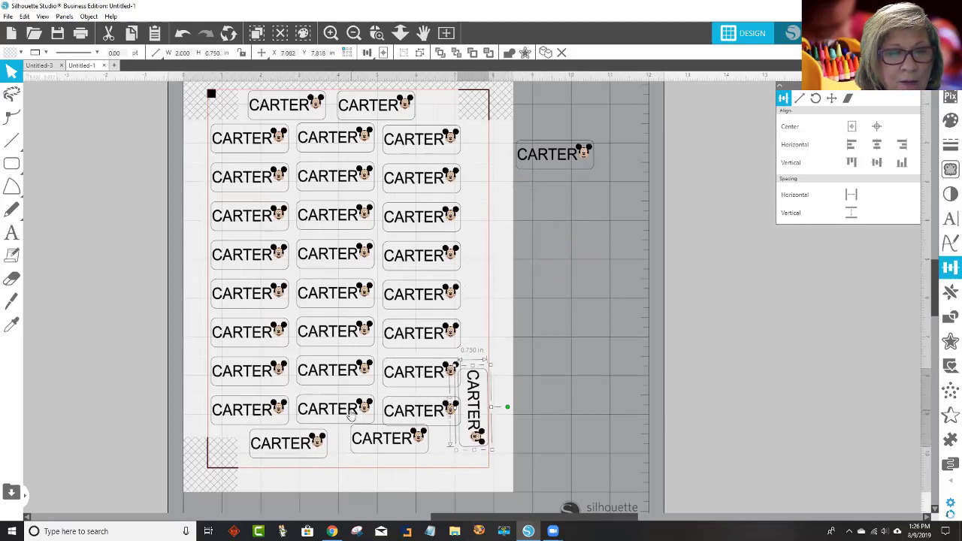
# - Shift the two lowest labels of the second and third columns left, and the upright label to about X 7.02, Y 7.62 in
pyautogui.moveTo(350, 414); pyautogui.dragTo(336, 385)
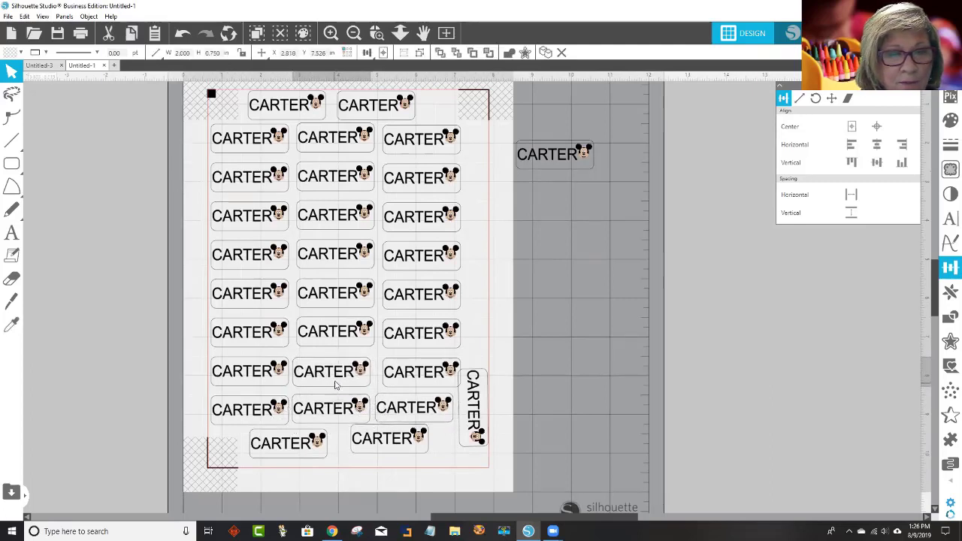
pyautogui.moveTo(421, 373); pyautogui.dragTo(414, 373)
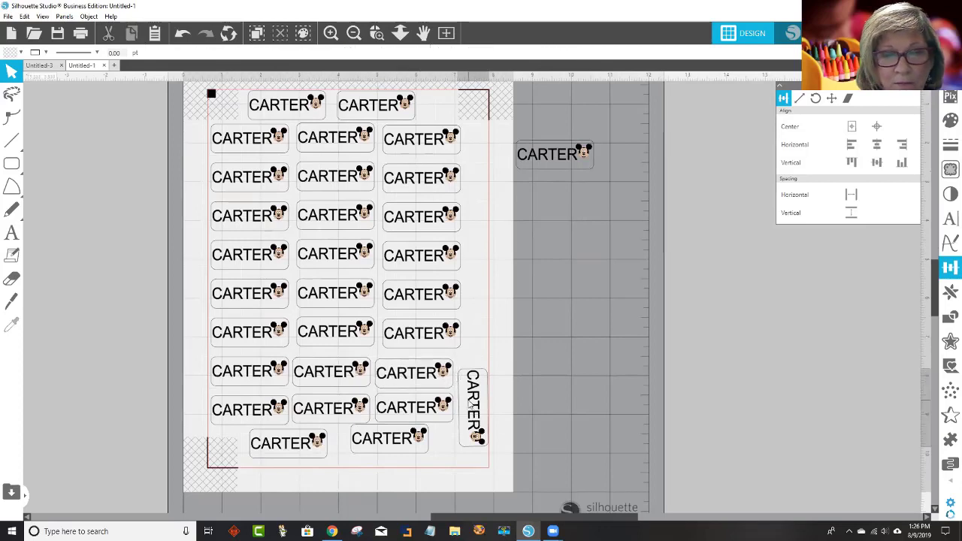
pyautogui.moveTo(472, 406); pyautogui.dragTo(468, 400)
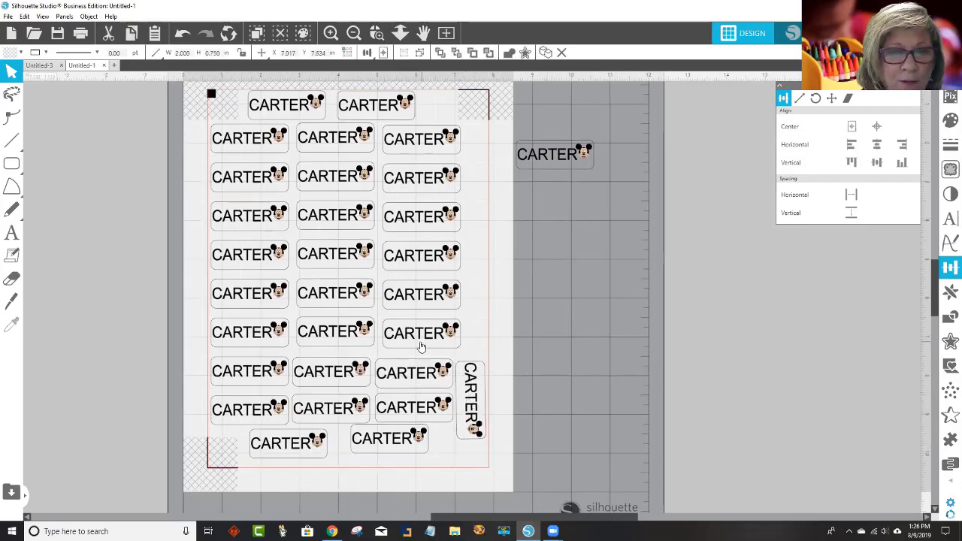
# - Shift the six upper labels of the third column left to about X 5.0 in
pyautogui.moveTo(399, 336); pyautogui.dragTo(394, 305)
pyautogui.moveTo(400, 258); pyautogui.dragTo(395, 257)
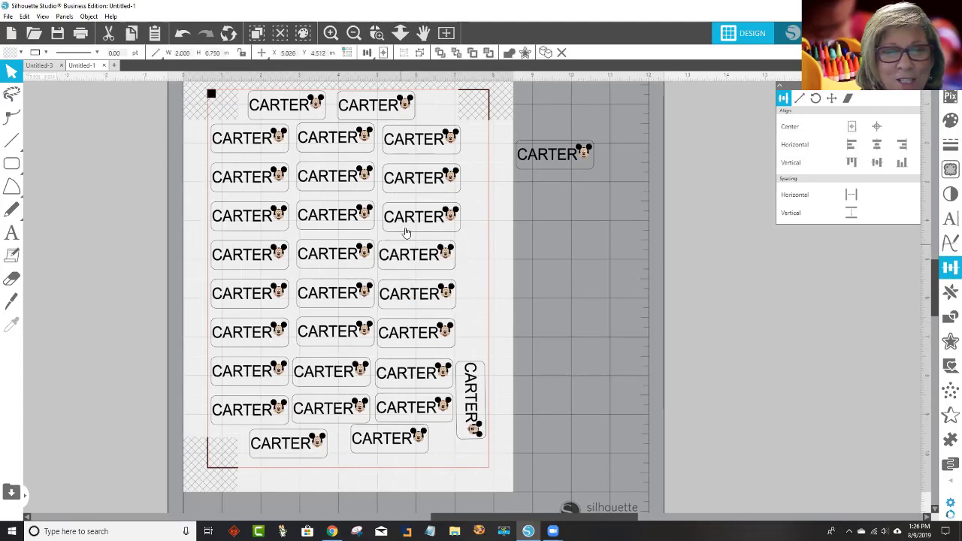
pyautogui.moveTo(404, 225); pyautogui.dragTo(399, 225)
pyautogui.moveTo(415, 185); pyautogui.dragTo(408, 185)
pyautogui.moveTo(422, 151); pyautogui.dragTo(416, 150)
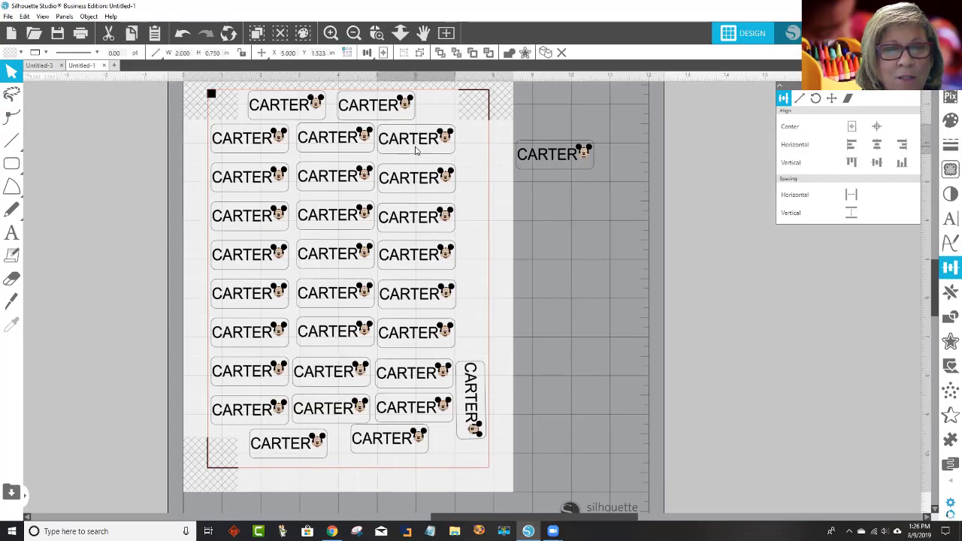
# - Add two copies of the upright label above it along the page's right edge
pyautogui.click(447, 163)
pyautogui.click(478, 425)
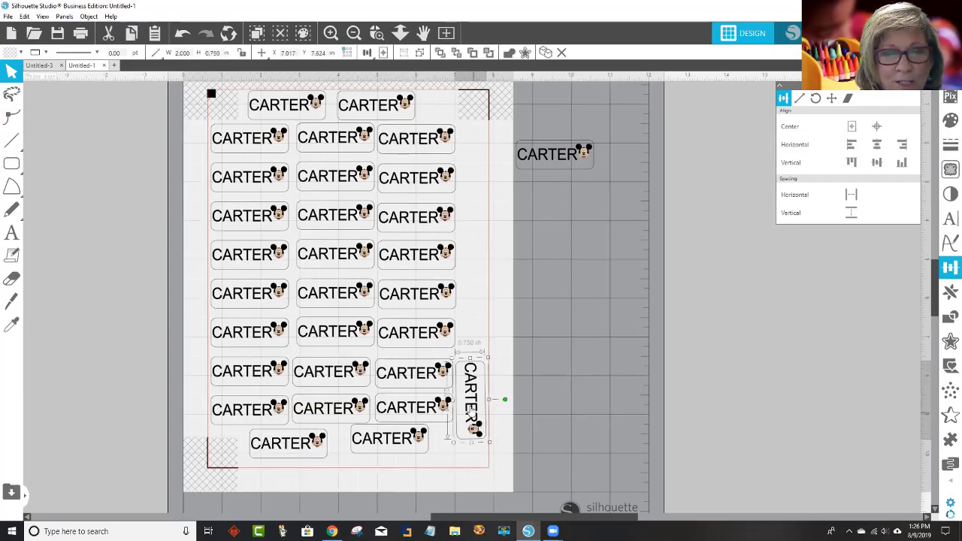
pyautogui.moveTo(471, 406); pyautogui.dragTo(477, 221)
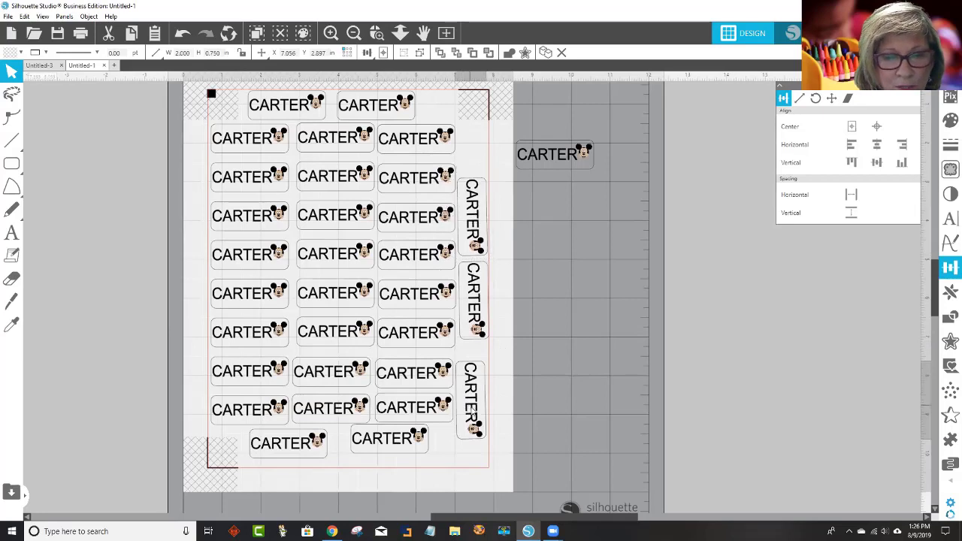
# - Spread the upright labels from about Y 8.22 in up to Y 1.76 in and add a fourth upright copy in the gap
pyautogui.moveTo(469, 411); pyautogui.dragTo(469, 436)
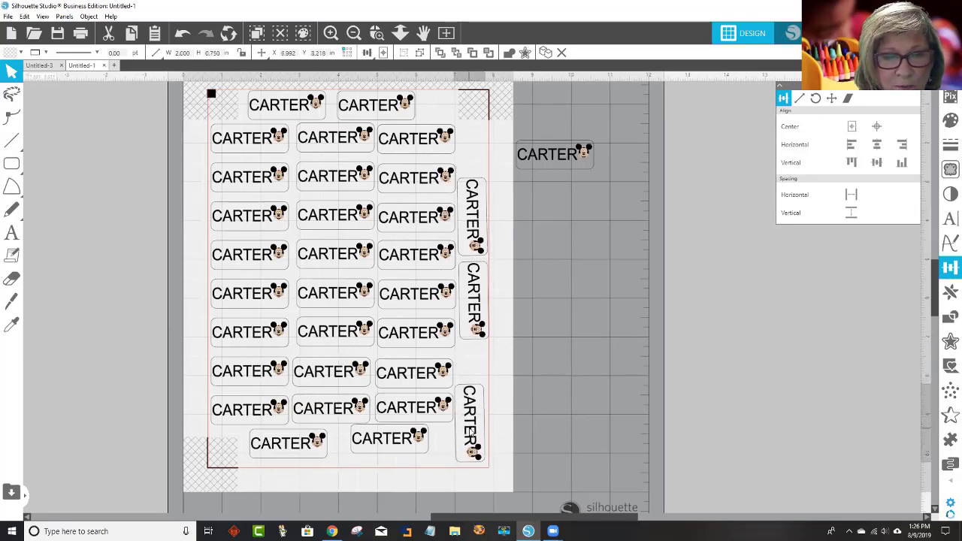
pyautogui.click(475, 347)
pyautogui.moveTo(478, 322); pyautogui.dragTo(478, 362)
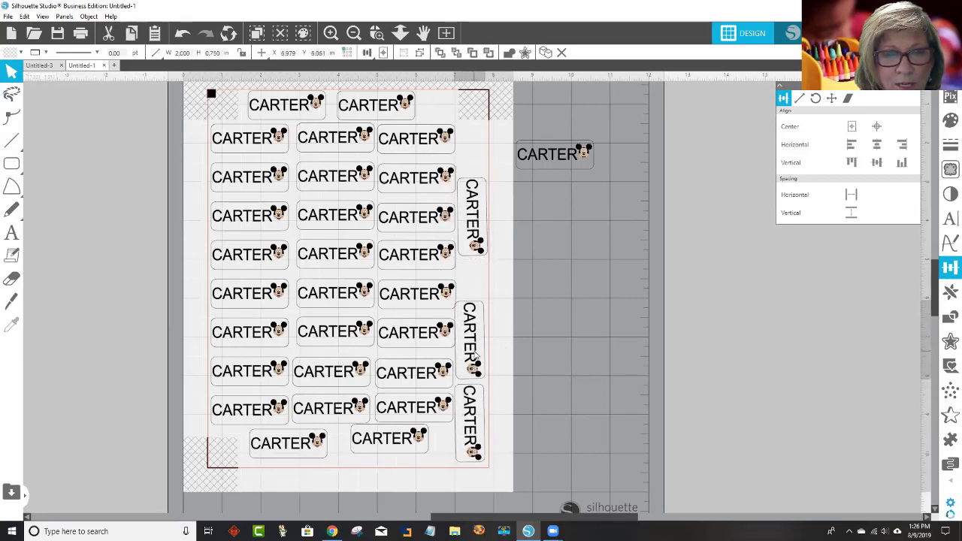
pyautogui.click(490, 329)
pyautogui.moveTo(476, 233); pyautogui.dragTo(475, 178)
pyautogui.click(479, 275)
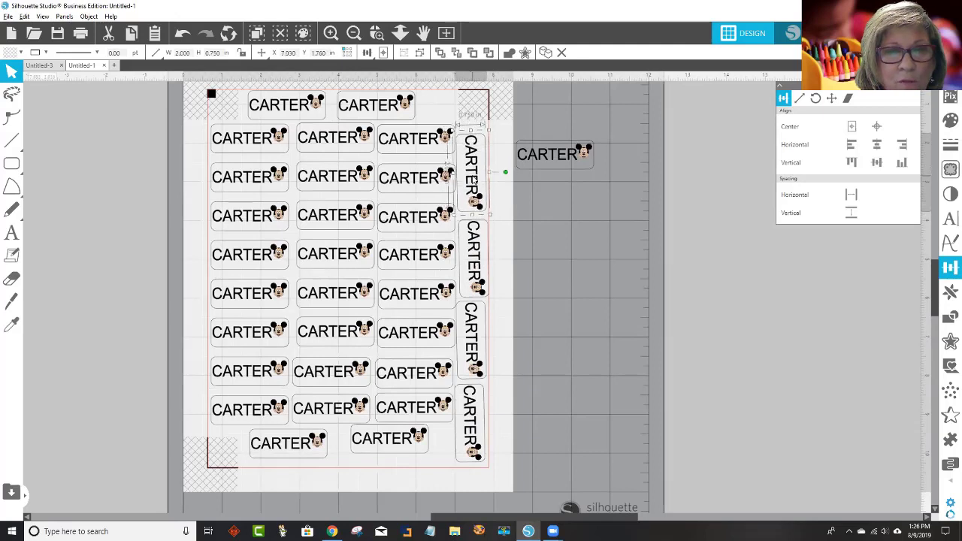
# - Delete the leftover label beside the page
pyautogui.click(429, 188)
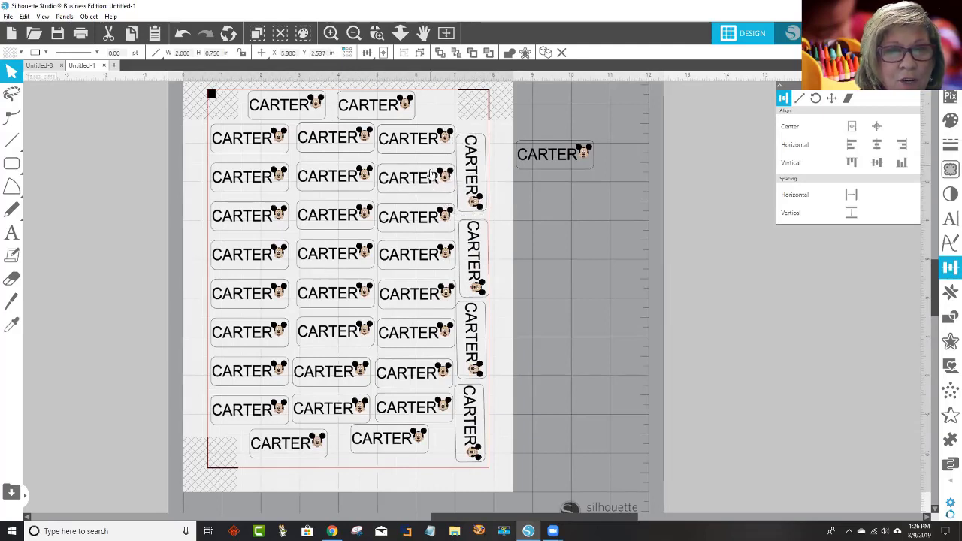
pyautogui.click(427, 160)
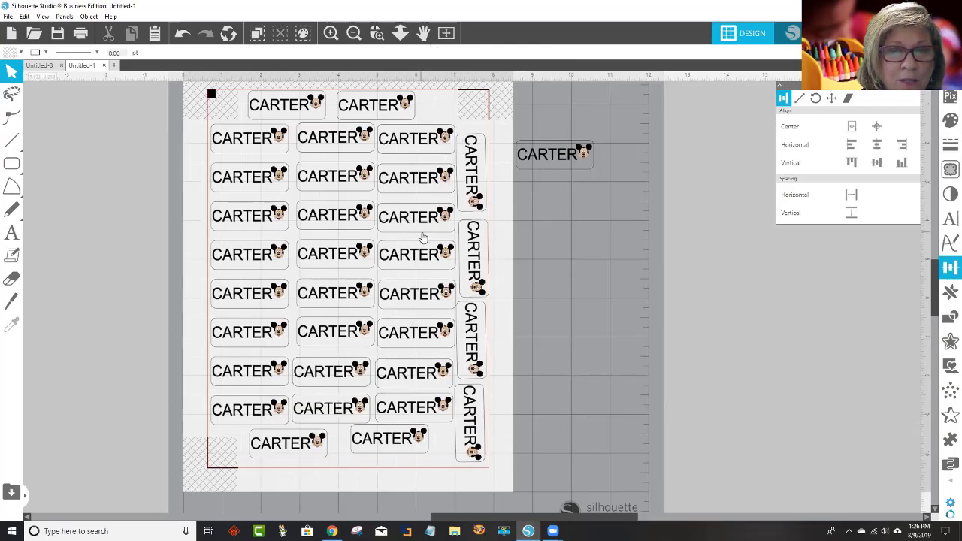
pyautogui.click(554, 160)
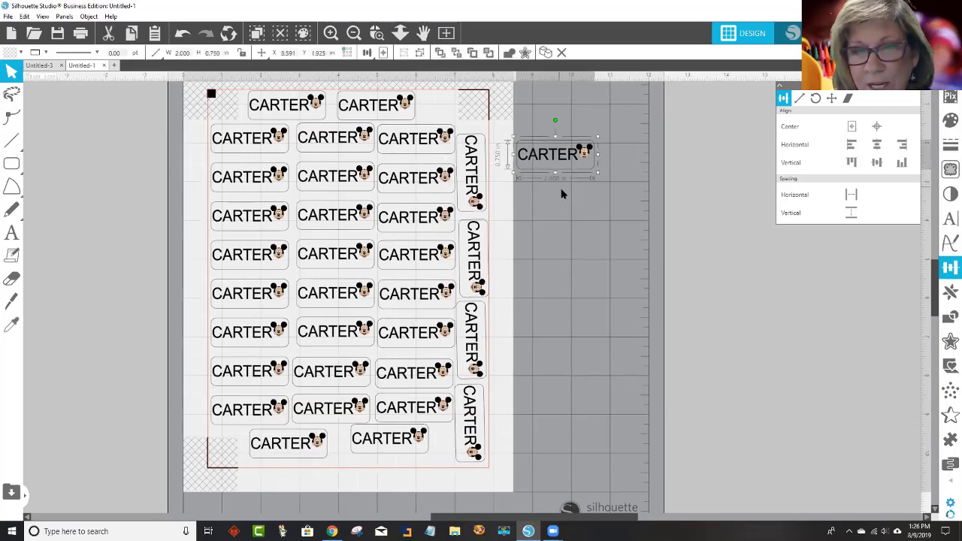
pyautogui.press('Delete')
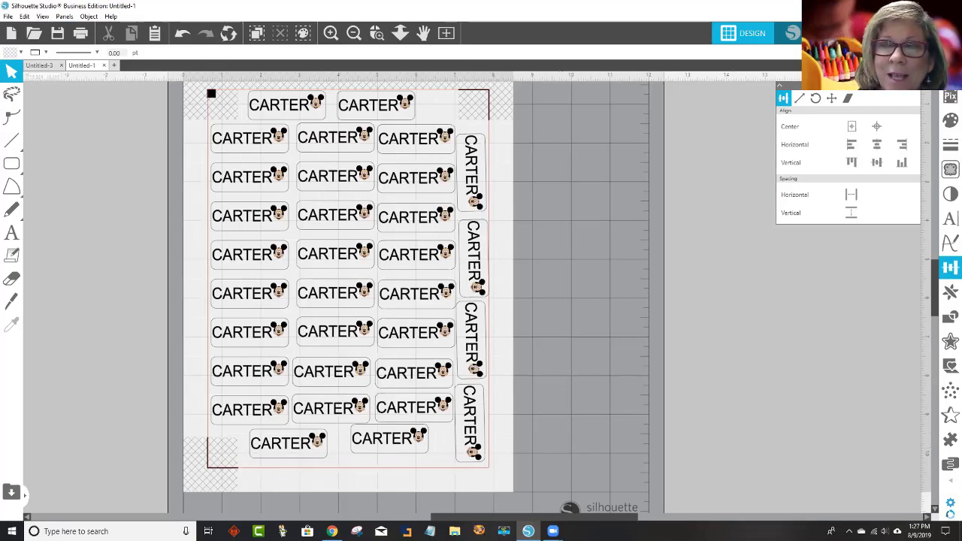
# - Open the send setup and examine the cut lines around the label borders and Mickey faces
pyautogui.click(793, 33)
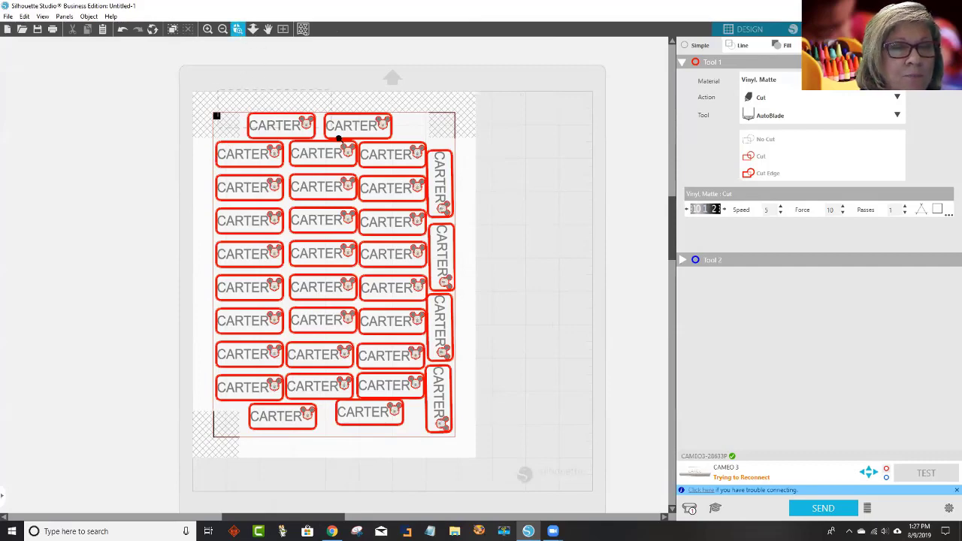
pyautogui.click(338, 139)
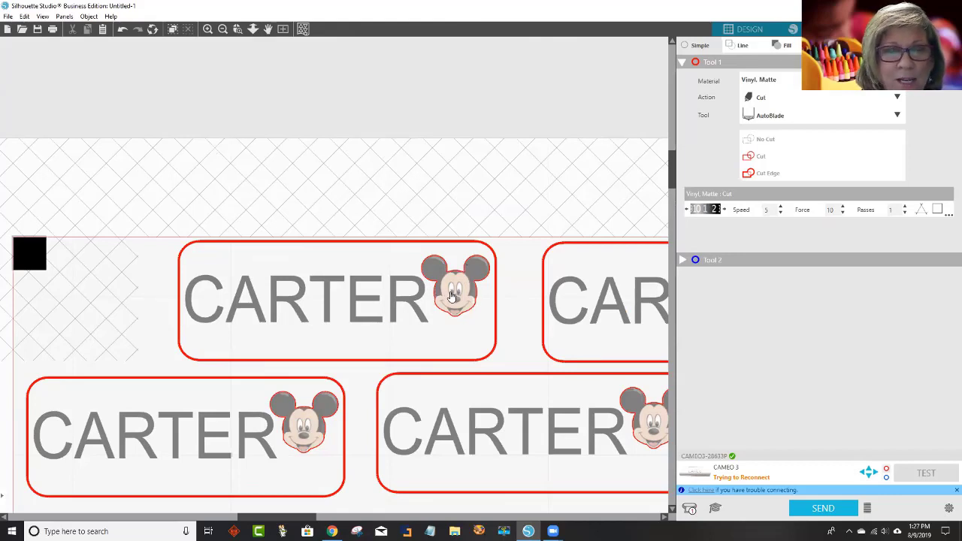
pyautogui.click(222, 28)
pyautogui.click(222, 29)
pyautogui.click(223, 29)
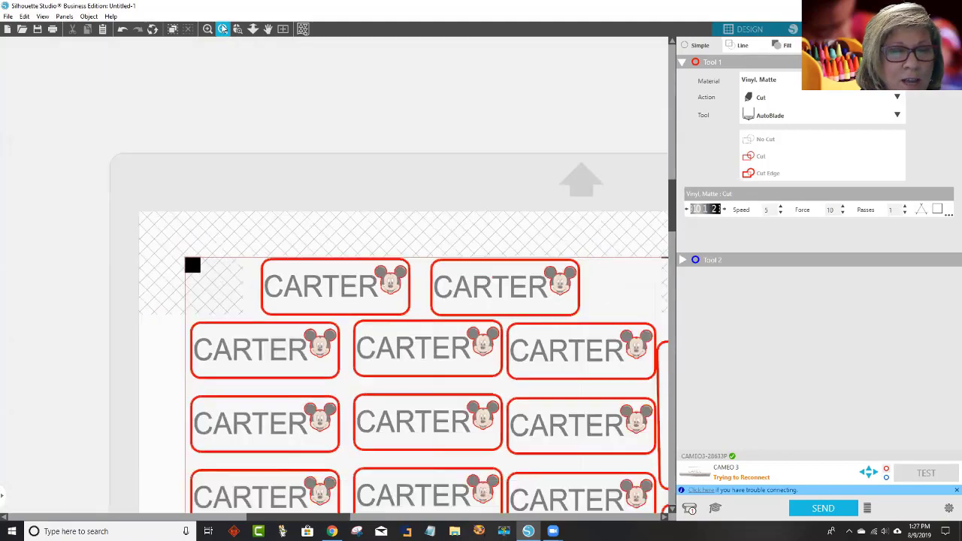
pyautogui.click(223, 29)
pyautogui.click(222, 28)
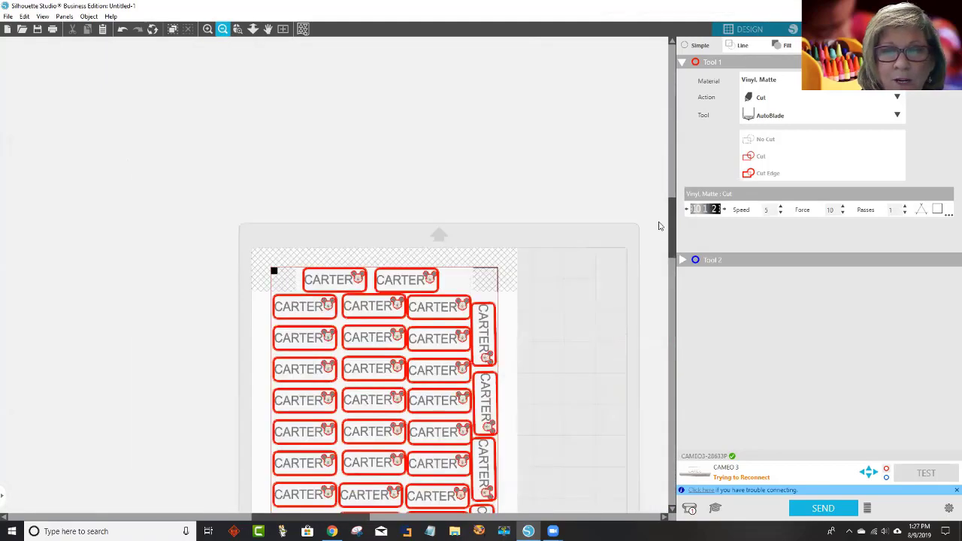
# - Try the Cut line type on all the labels, inspect the upper labels' outlines, and return them to Cut Edge
pyautogui.click(675, 245)
pyautogui.moveTo(675, 245); pyautogui.dragTo(675, 275)
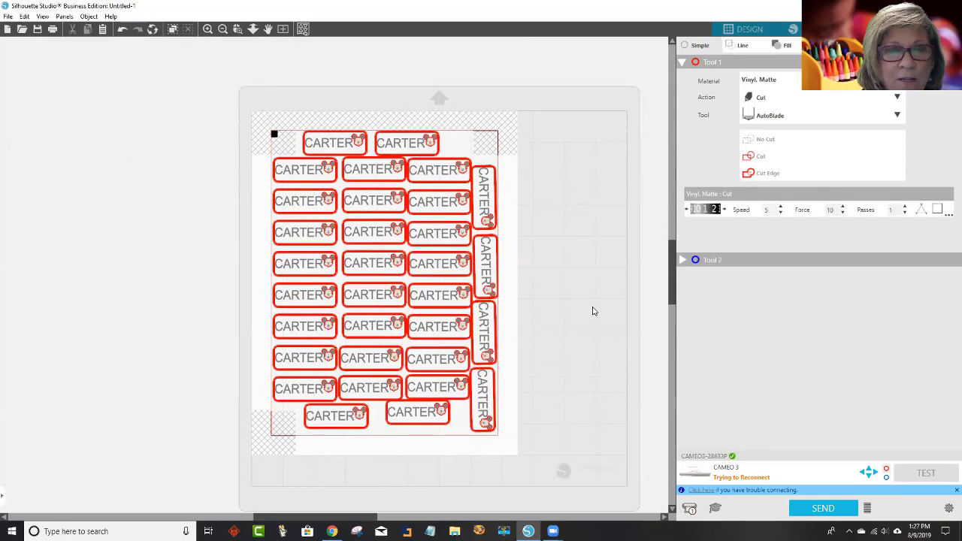
pyautogui.moveTo(259, 121); pyautogui.dragTo(542, 460)
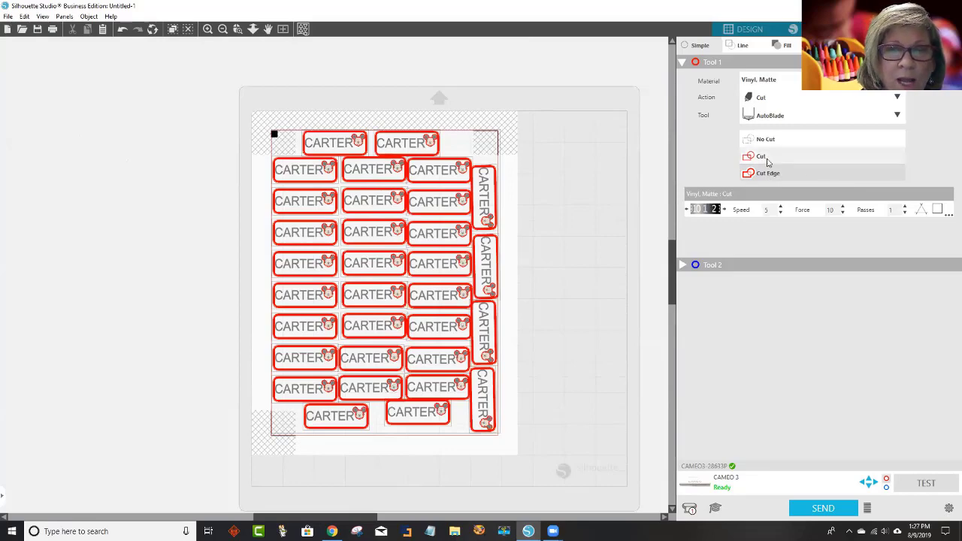
pyautogui.click(765, 157)
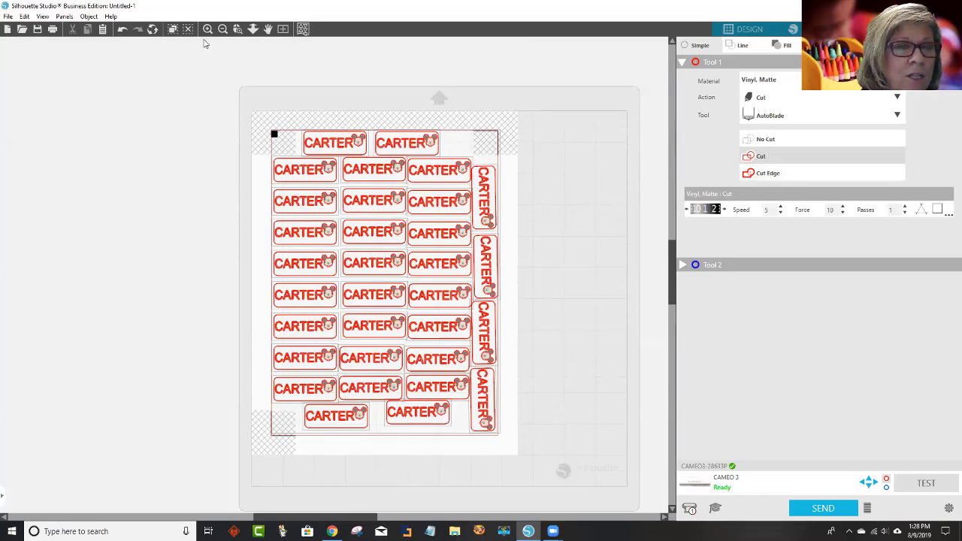
pyautogui.click(237, 28)
pyautogui.moveTo(275, 110); pyautogui.dragTo(392, 168)
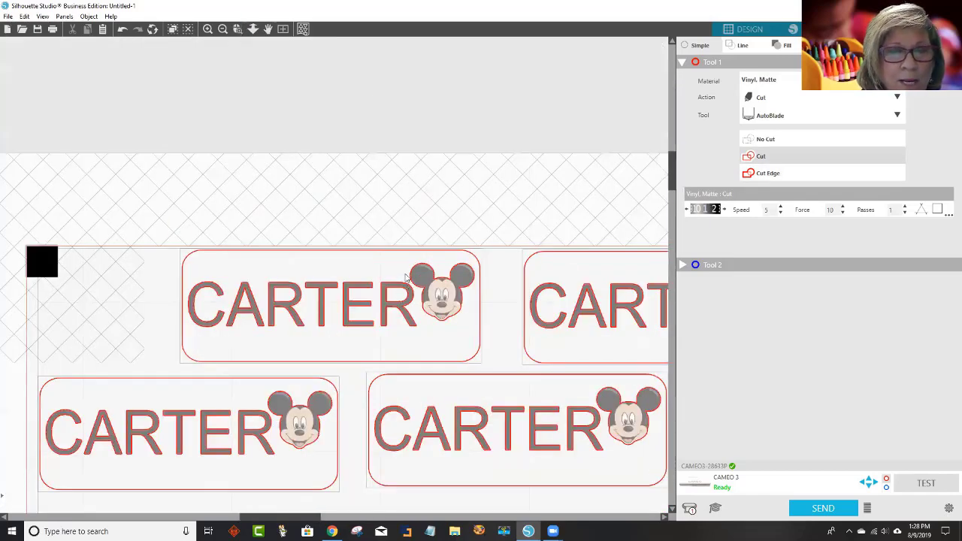
pyautogui.click(784, 176)
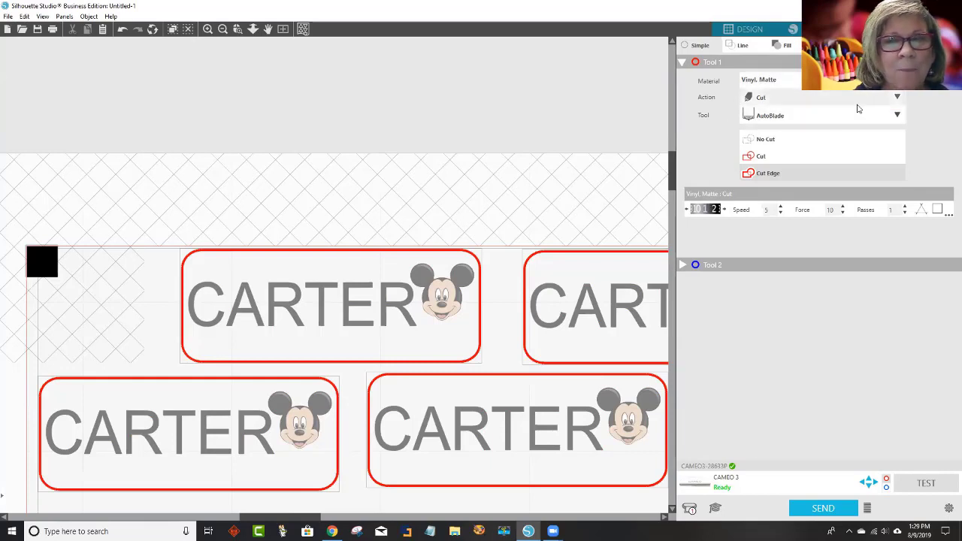
# - Set the cutting tool for Tool 1 to Ratchet Blade
pyautogui.click(765, 118)
pyautogui.click(768, 121)
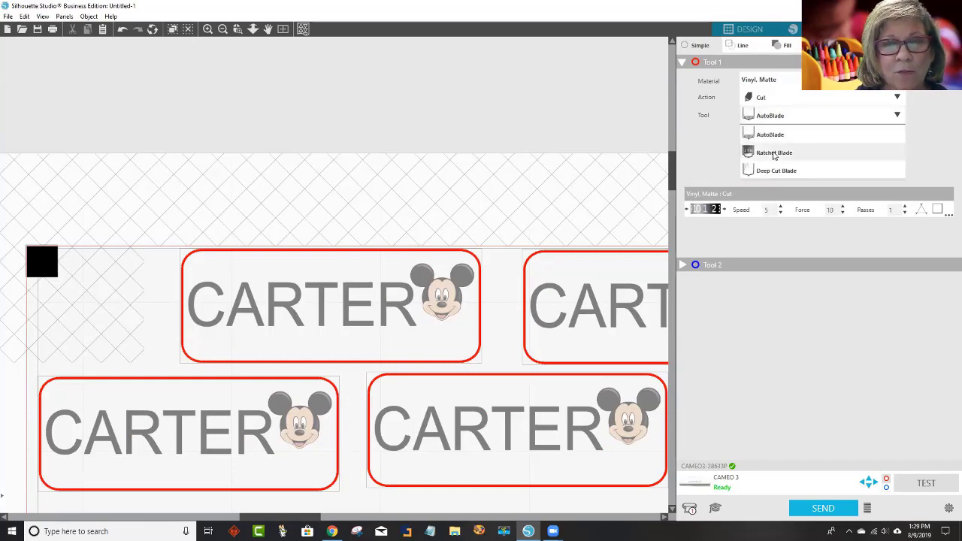
pyautogui.click(775, 153)
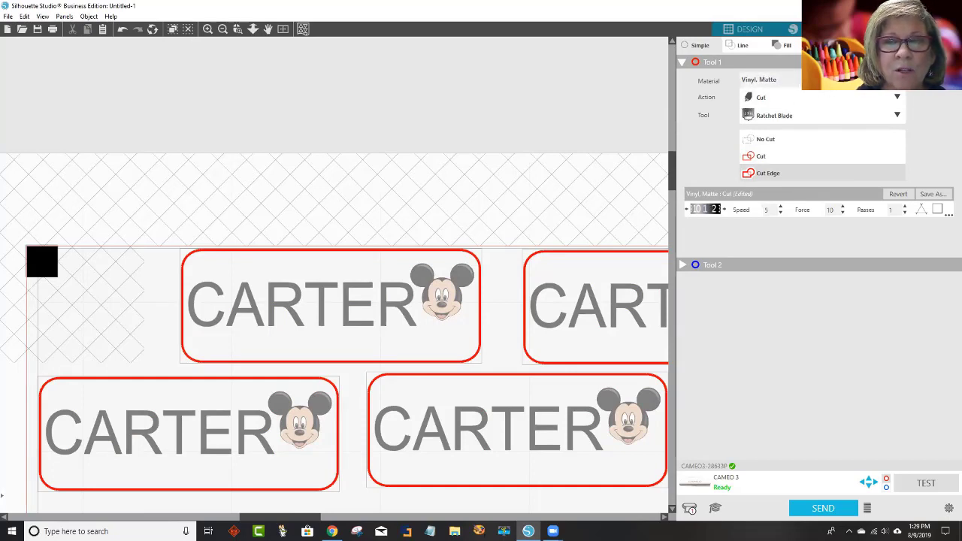
# - Set the cutting material to Heat Transfer, Printable (Dark Fabric)
pyautogui.click(897, 80)
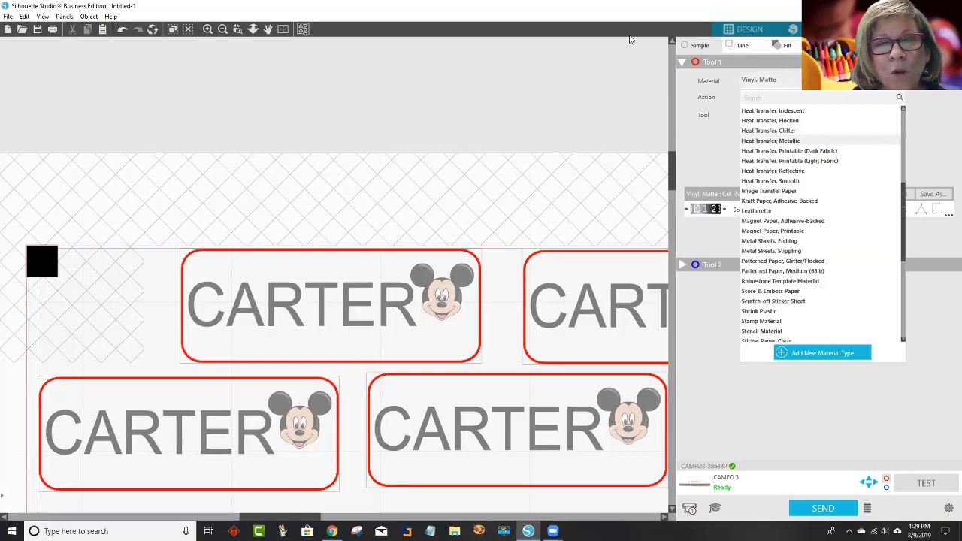
pyautogui.click(710, 86)
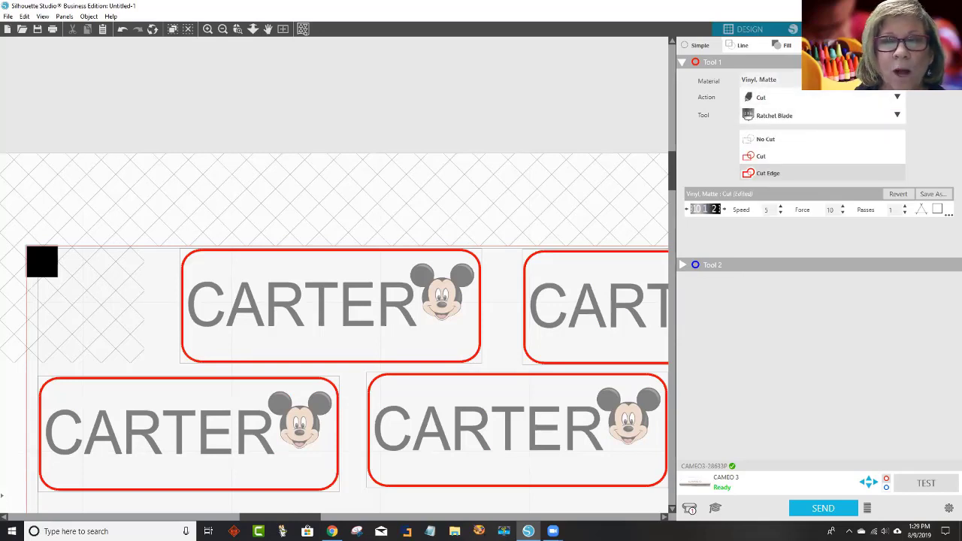
pyautogui.click(897, 80)
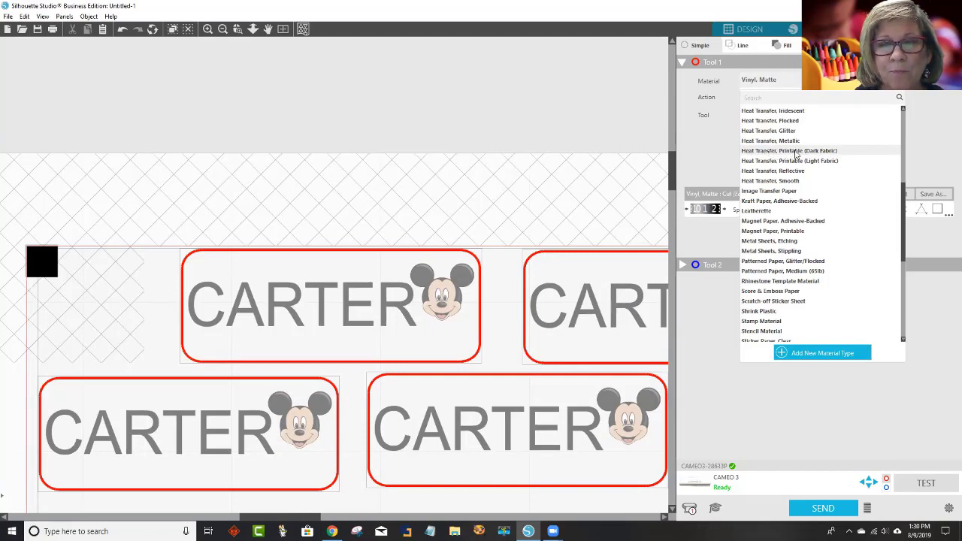
pyautogui.click(692, 214)
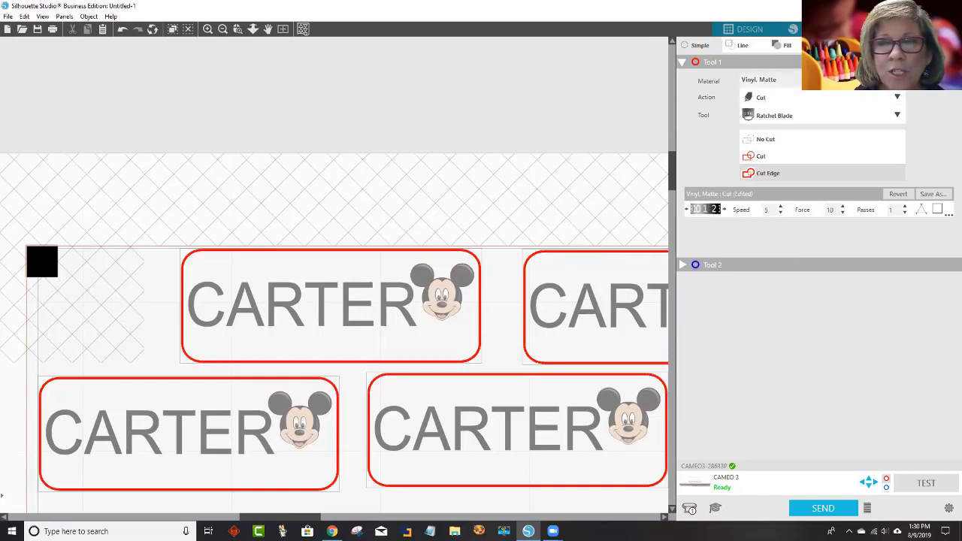
pyautogui.click(894, 80)
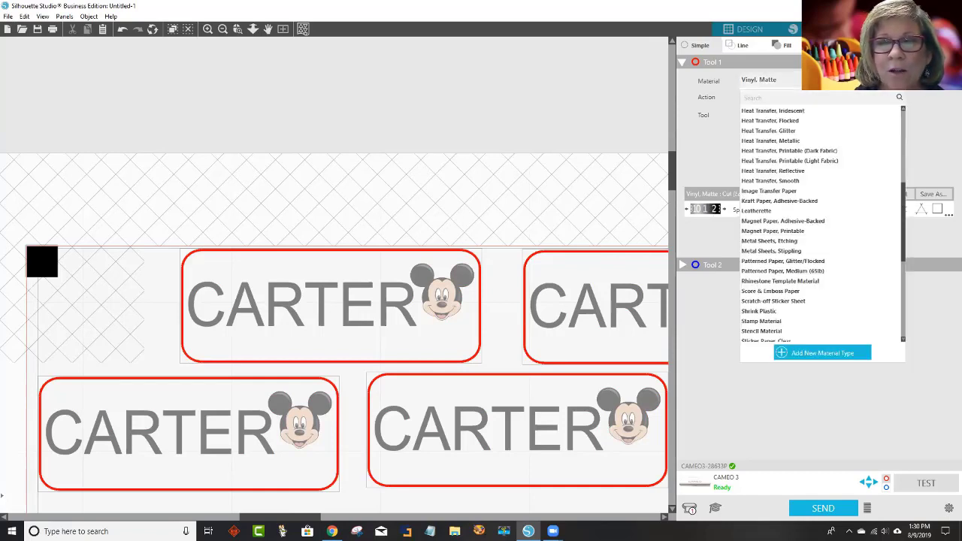
pyautogui.click(788, 152)
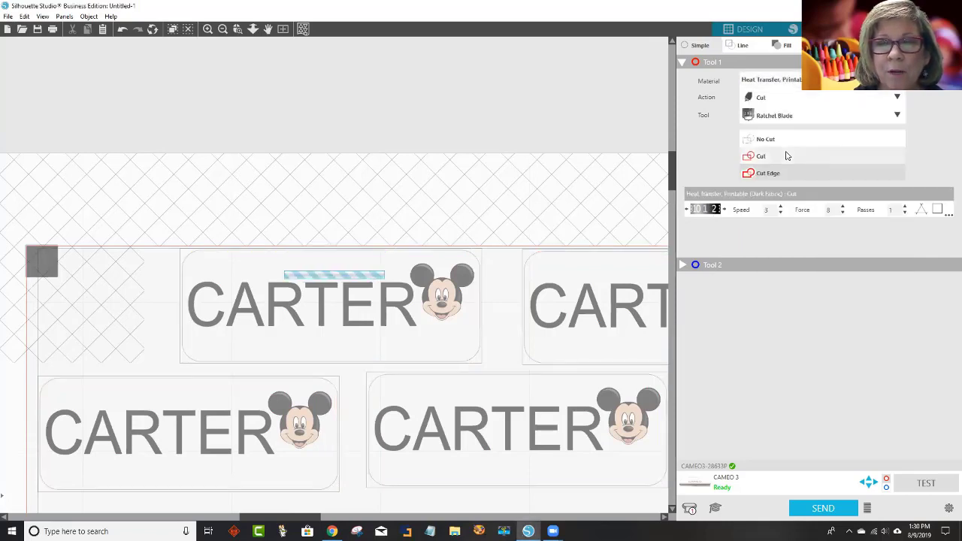
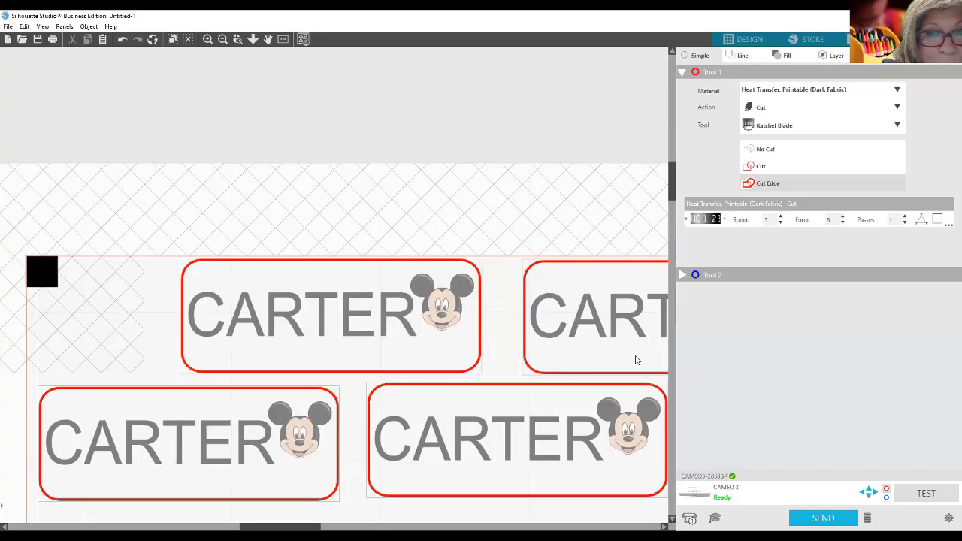
# - Return to the design view and save the label page to the hard drive as a JPEG named carter2 at 150 dots per inch
pyautogui.click(743, 42)
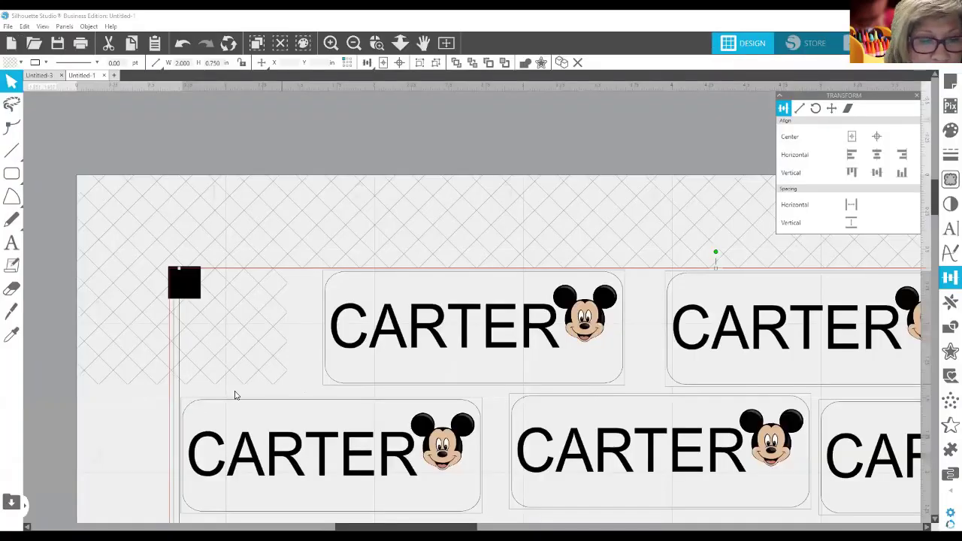
pyautogui.scroll(-1, 210, 419)
pyautogui.scroll(-2, 209, 433)
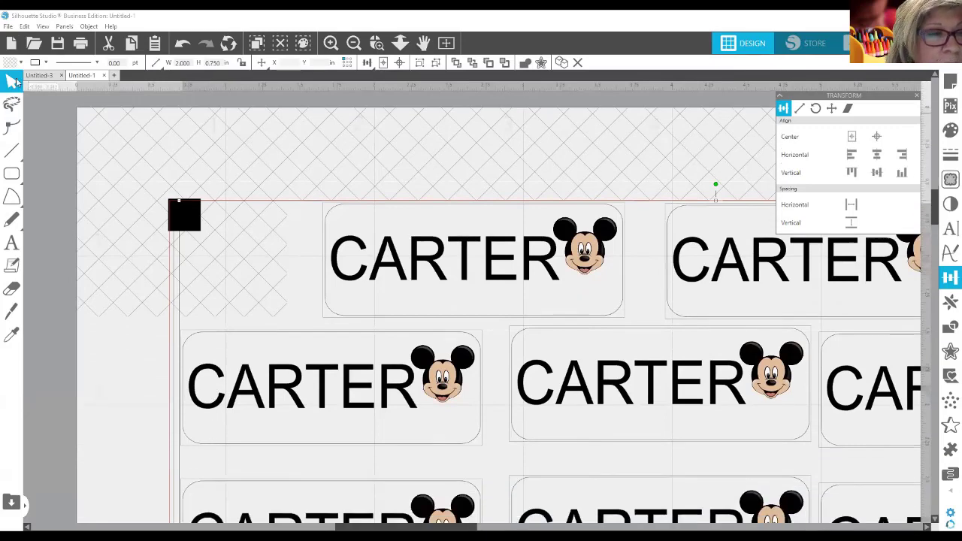
pyautogui.click(8, 26)
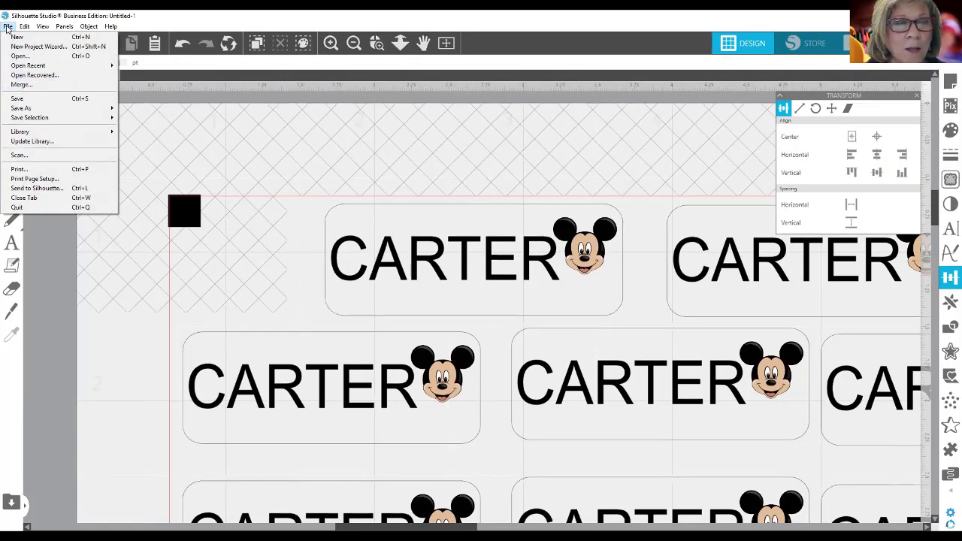
pyautogui.moveTo(45, 108)
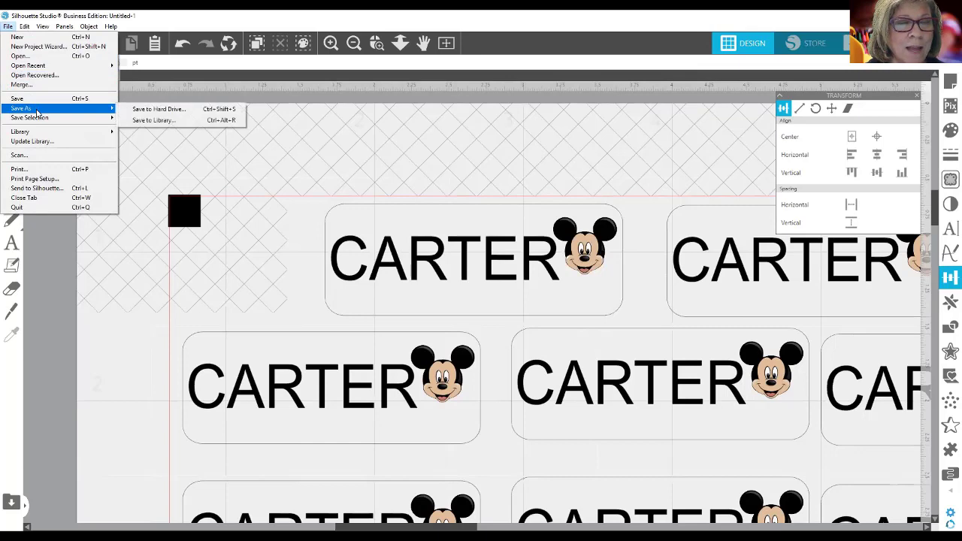
pyautogui.click(181, 113)
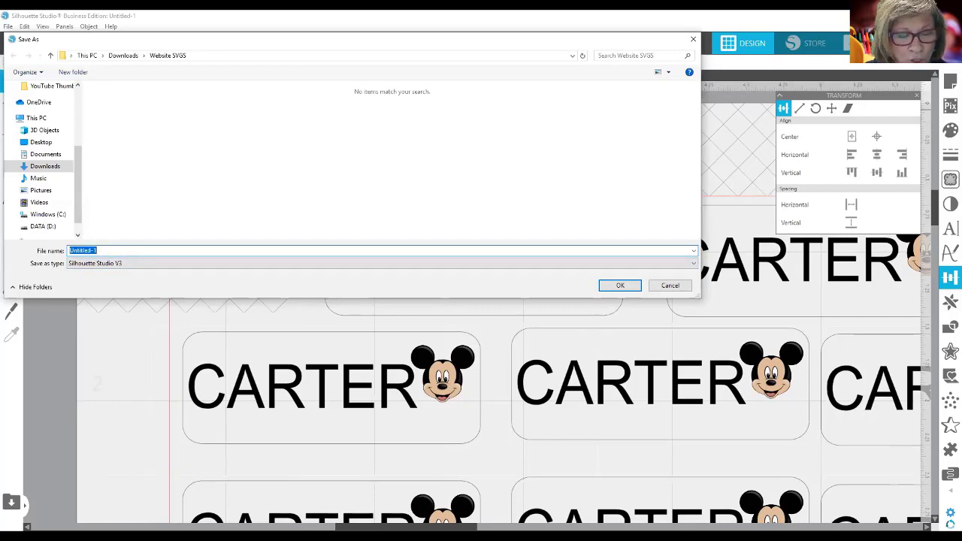
pyautogui.write('carter')
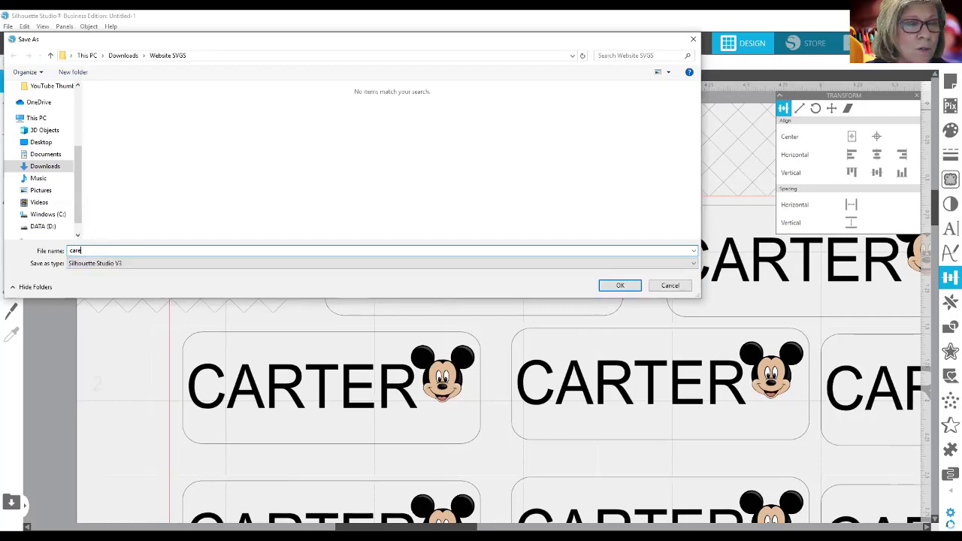
pyautogui.write('2')
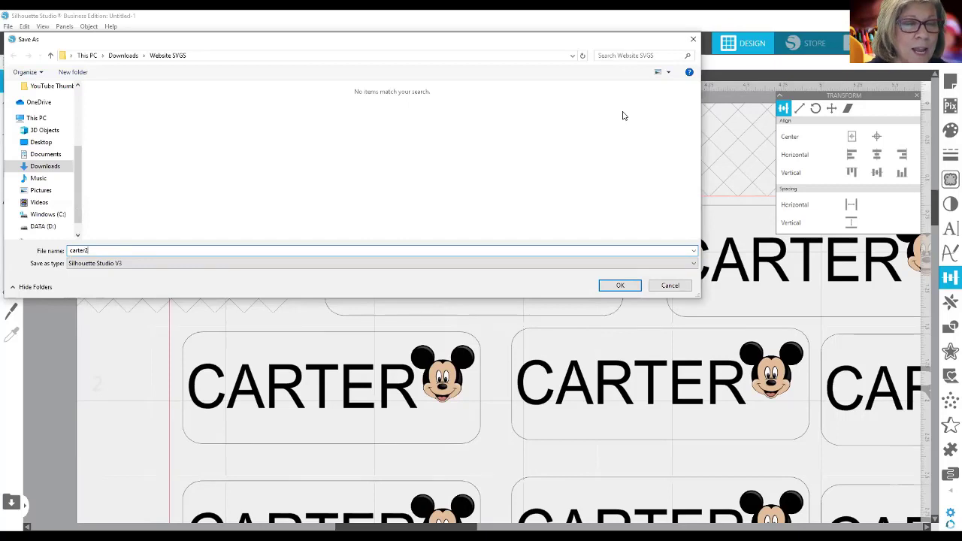
pyautogui.click(170, 264)
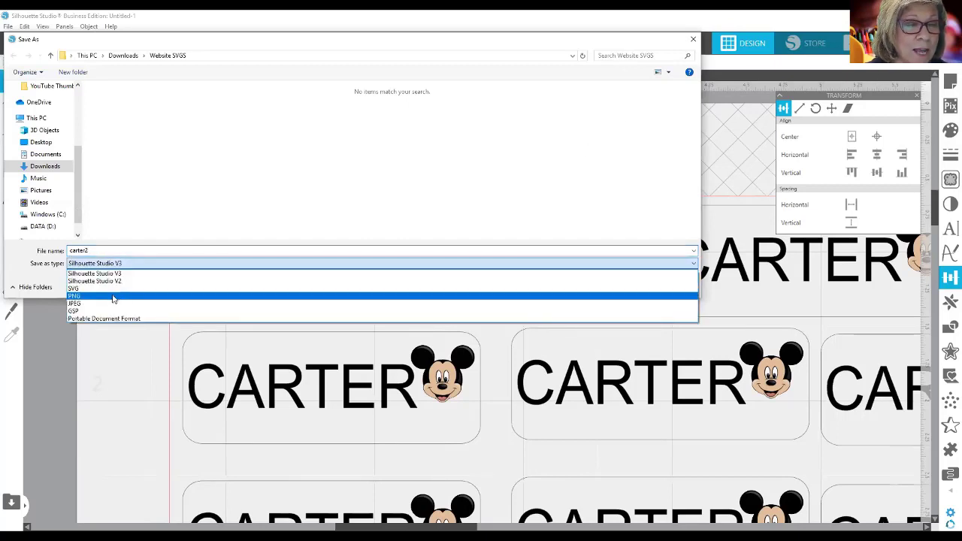
pyautogui.click(109, 303)
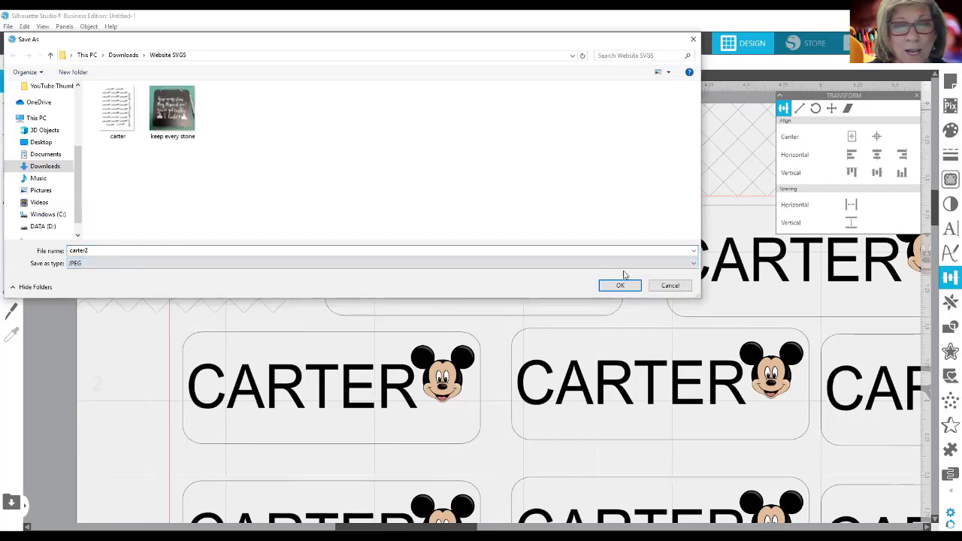
pyautogui.click(620, 287)
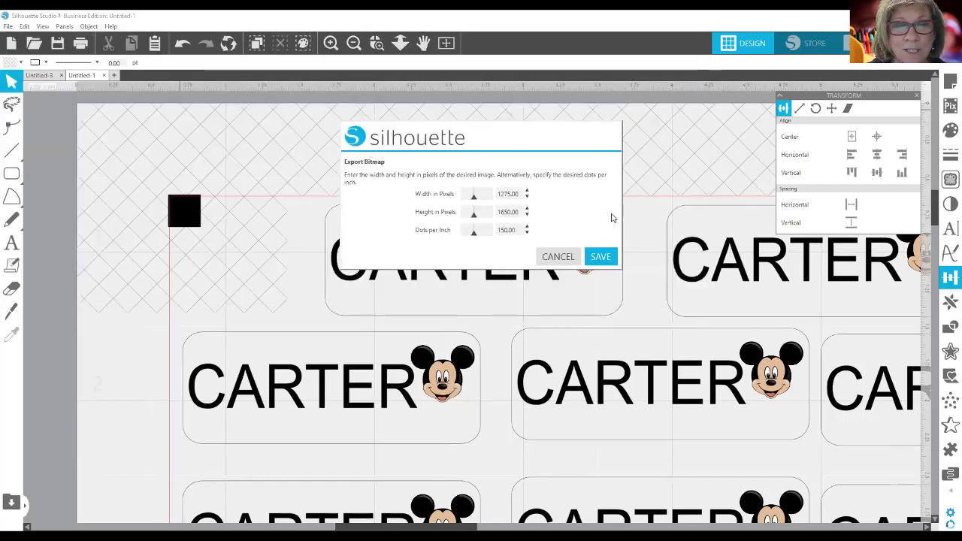
pyautogui.click(600, 260)
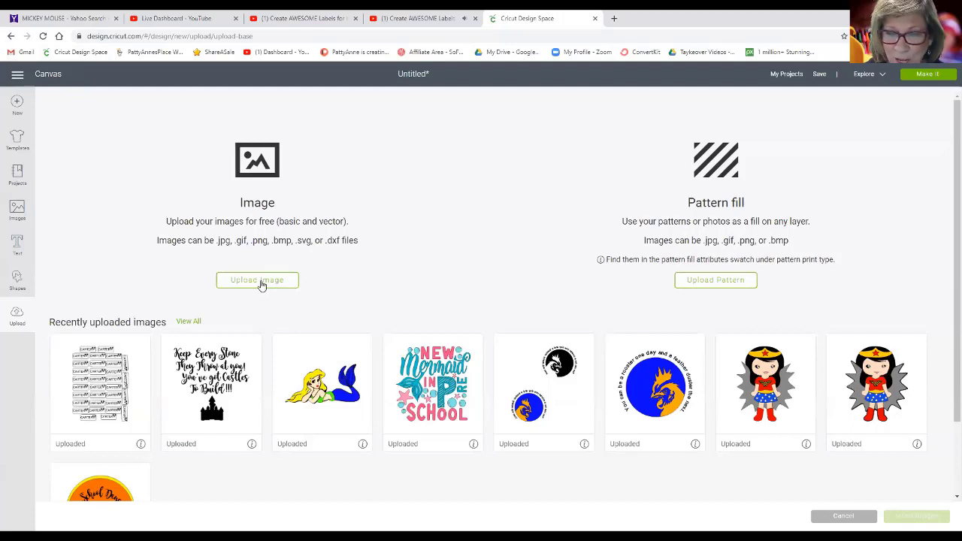
# - Switch to Cricut Design Space and upload the carter2 image from the Website SVGS folder as a Complex image
pyautogui.click(258, 280)
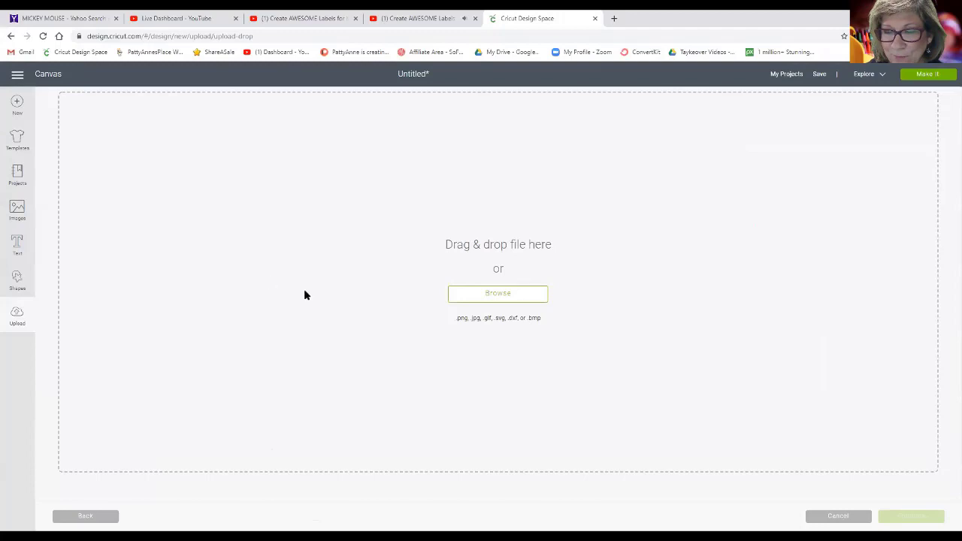
pyautogui.click(500, 294)
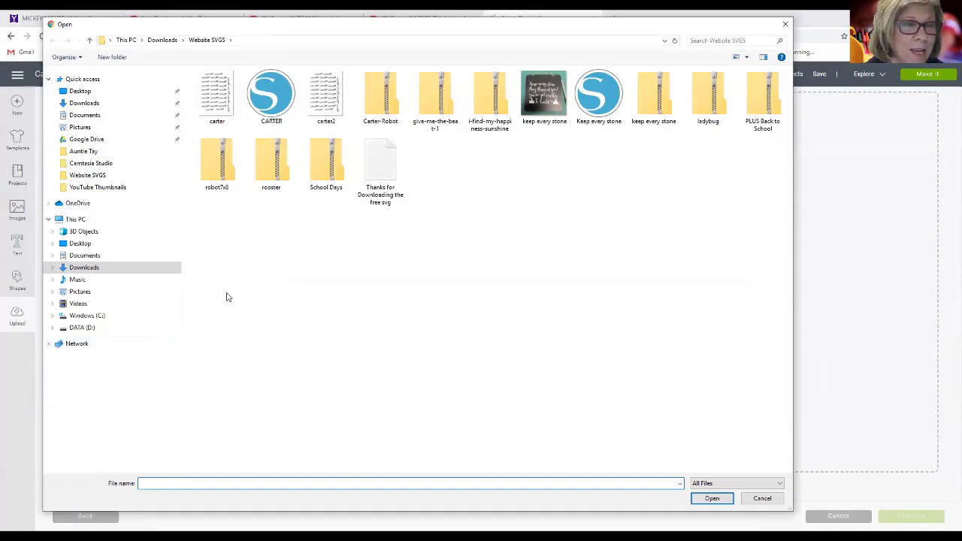
pyautogui.click(331, 101)
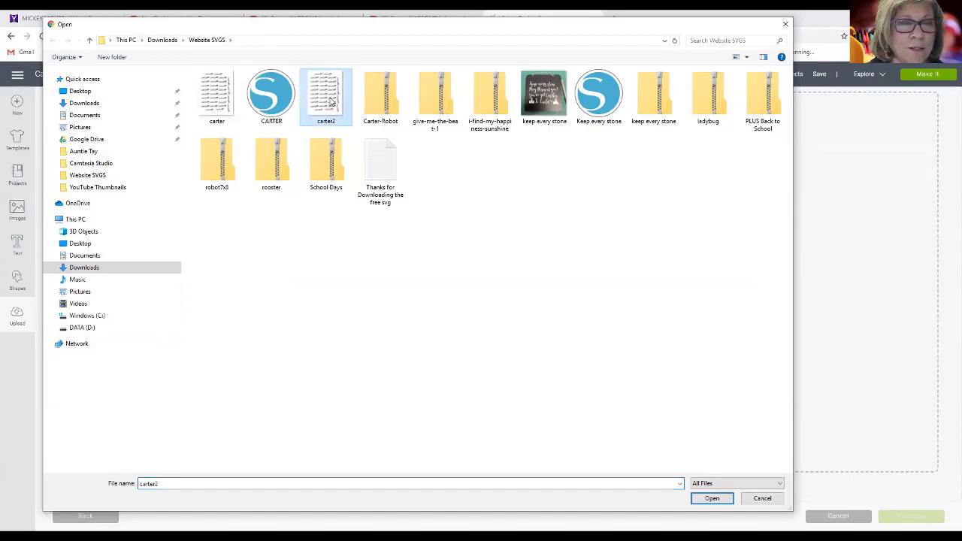
pyautogui.click(701, 502)
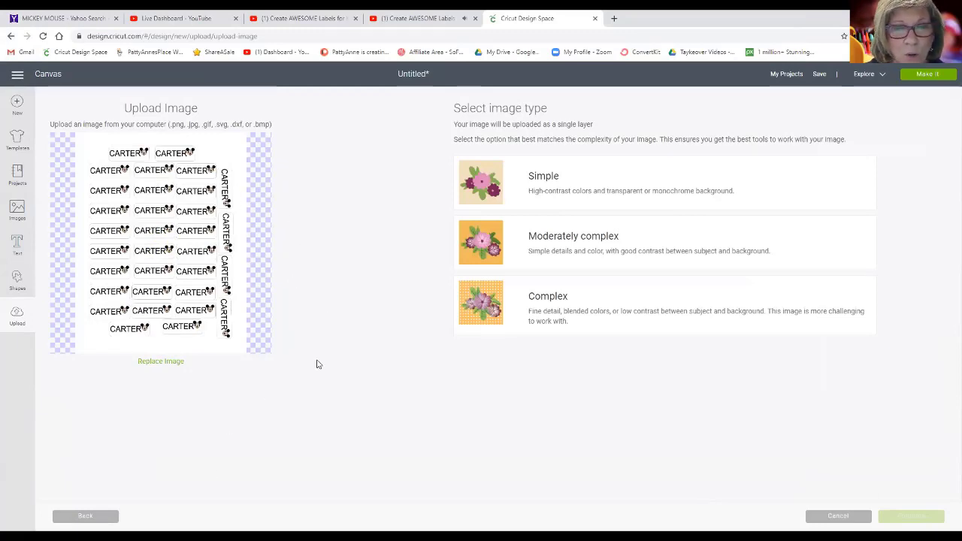
pyautogui.click(586, 315)
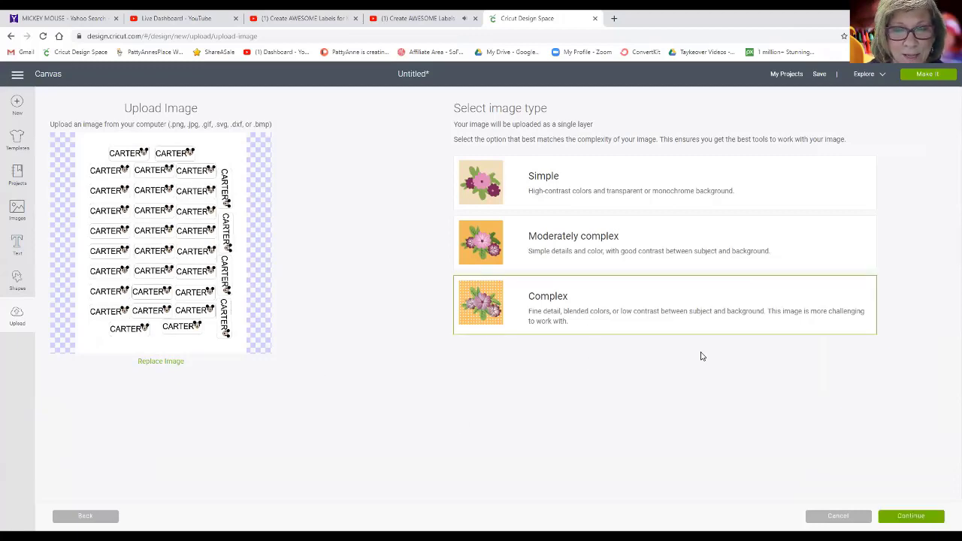
pyautogui.click(897, 517)
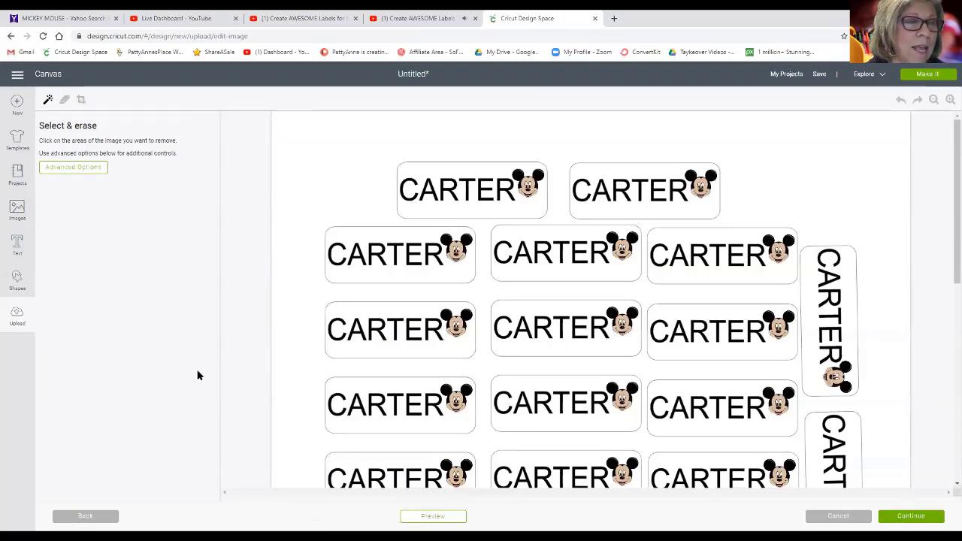
# - Erase the white background around the labels in the uploaded image and check the rest of the sheet
pyautogui.click(49, 100)
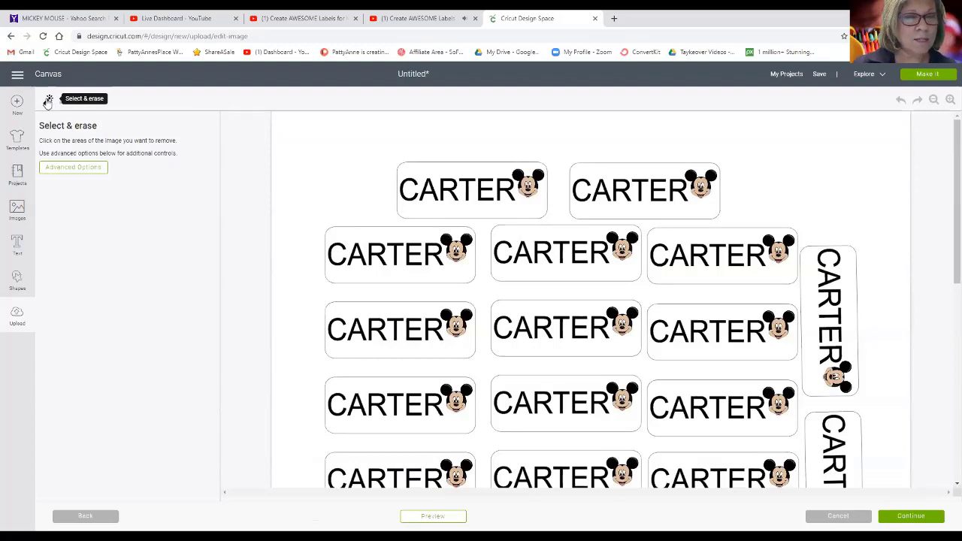
pyautogui.click(353, 129)
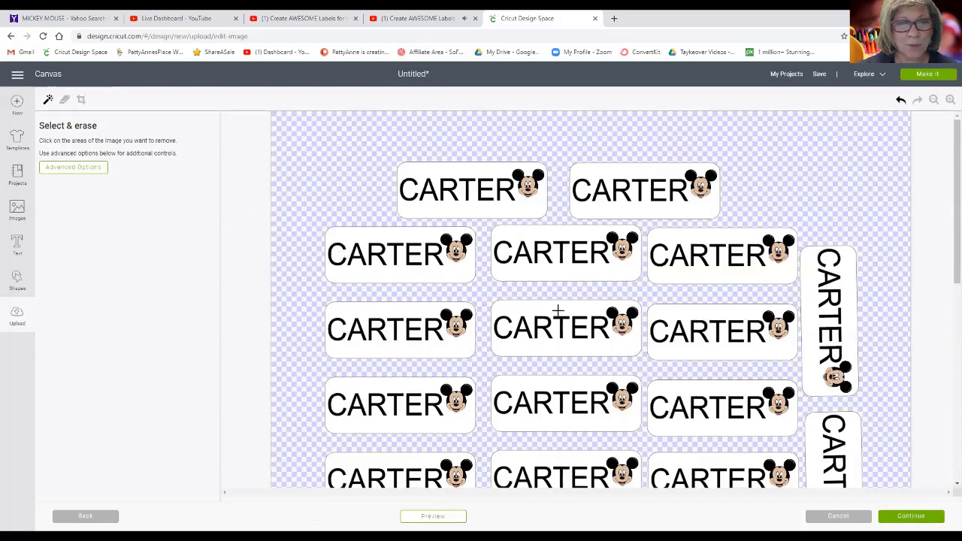
pyautogui.scroll(-5, 560, 318)
pyautogui.scroll(-1, 565, 336)
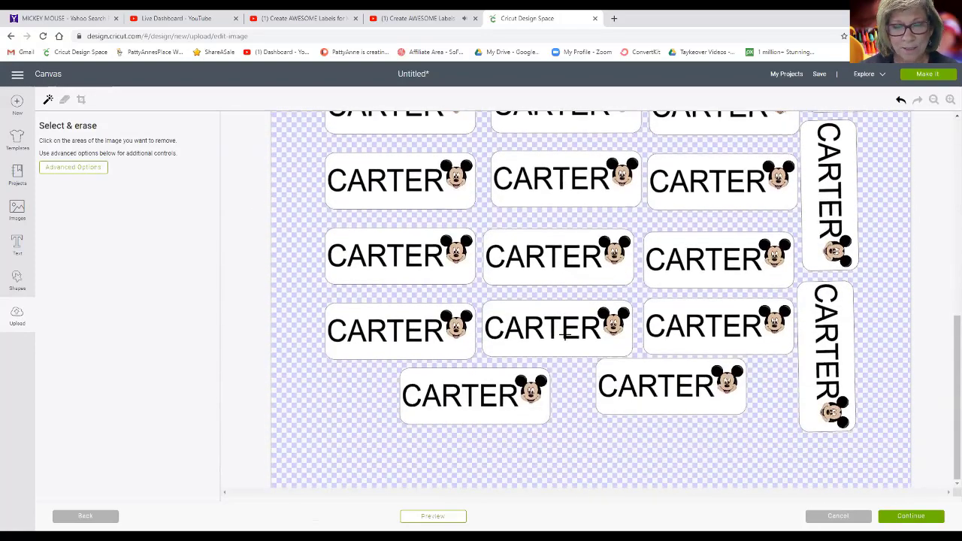
pyautogui.scroll(3, 564, 336)
pyautogui.scroll(-1, 571, 342)
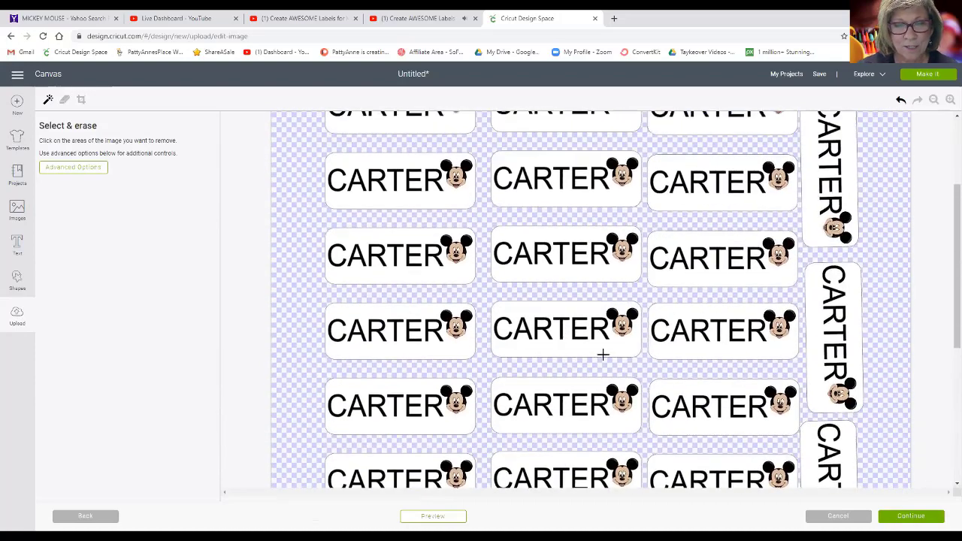
# - Save the cleaned image as a Print Then Cut image named carter2 and insert it onto the canvas
pyautogui.click(903, 517)
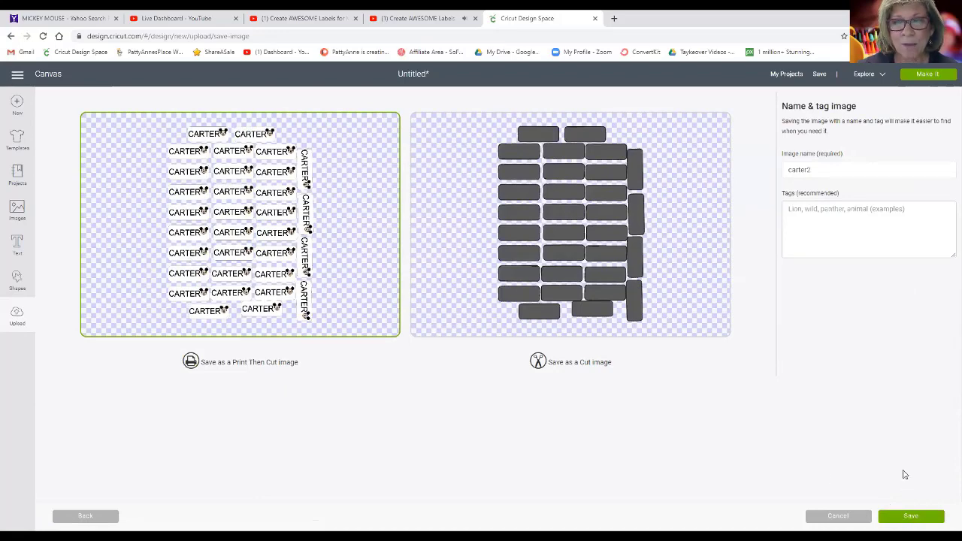
pyautogui.doubleClick(852, 169)
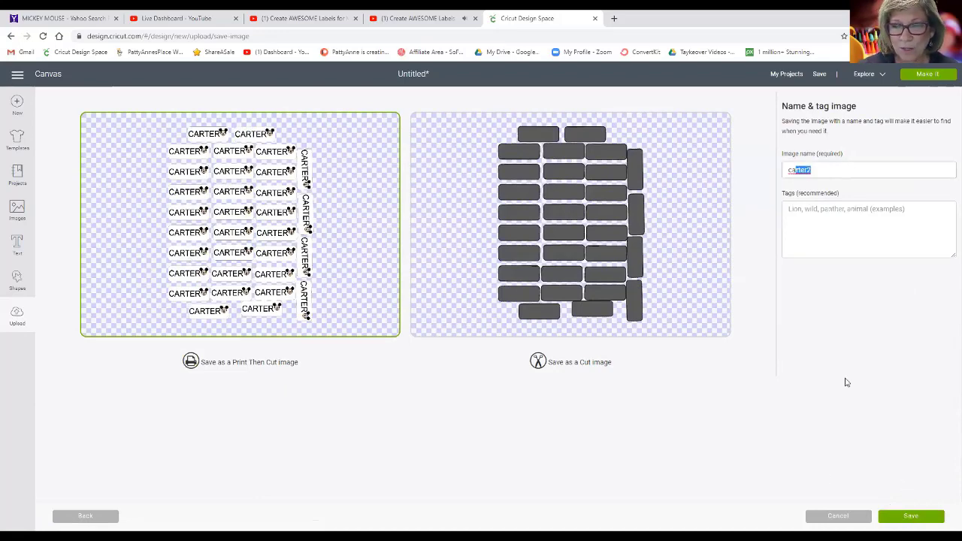
pyautogui.click(908, 518)
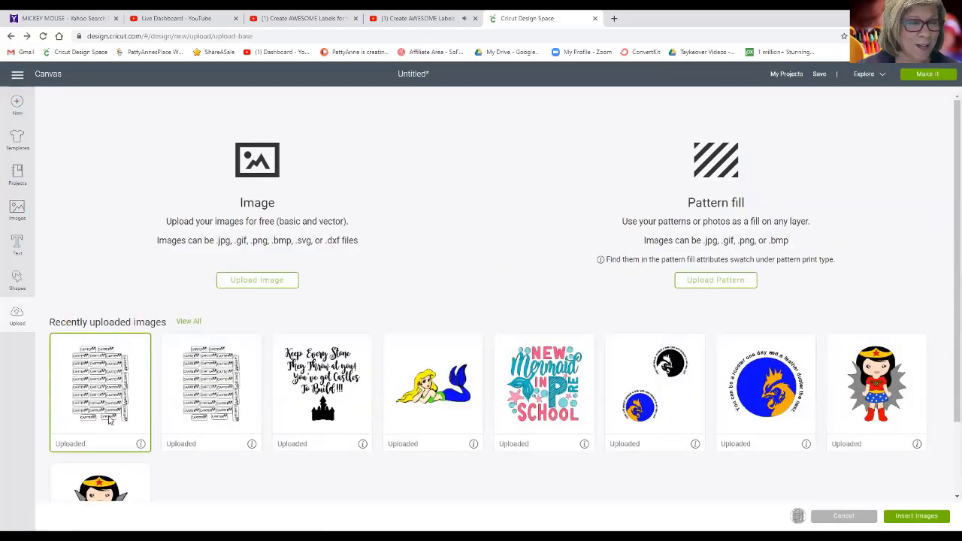
pyautogui.click(100, 382)
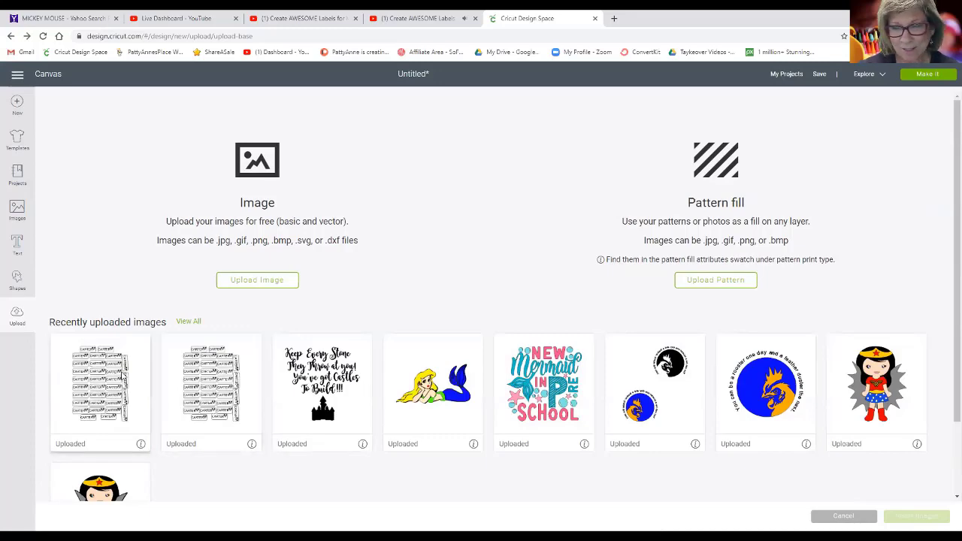
pyautogui.doubleClick(212, 382)
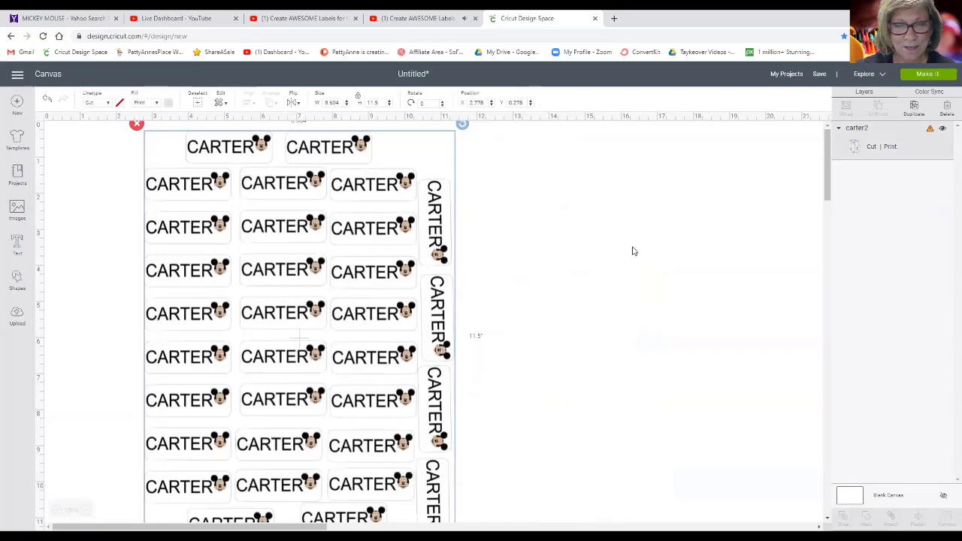
# - Nudge the carter2 label sheet on the canvas and set its width to 6.75 inches with the proportions locked
pyautogui.moveTo(388, 315)
pyautogui.mouseDown()
pyautogui.moveTo(409, 321)
pyautogui.moveTo(404, 335)
pyautogui.moveTo(383, 320)
pyautogui.mouseUp()
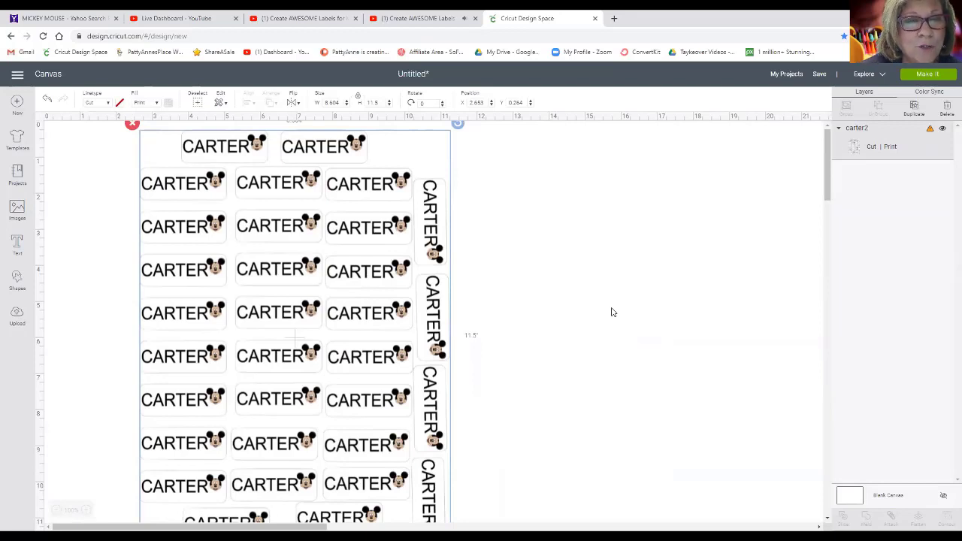
pyautogui.moveTo(382, 103); pyautogui.dragTo(361, 105)
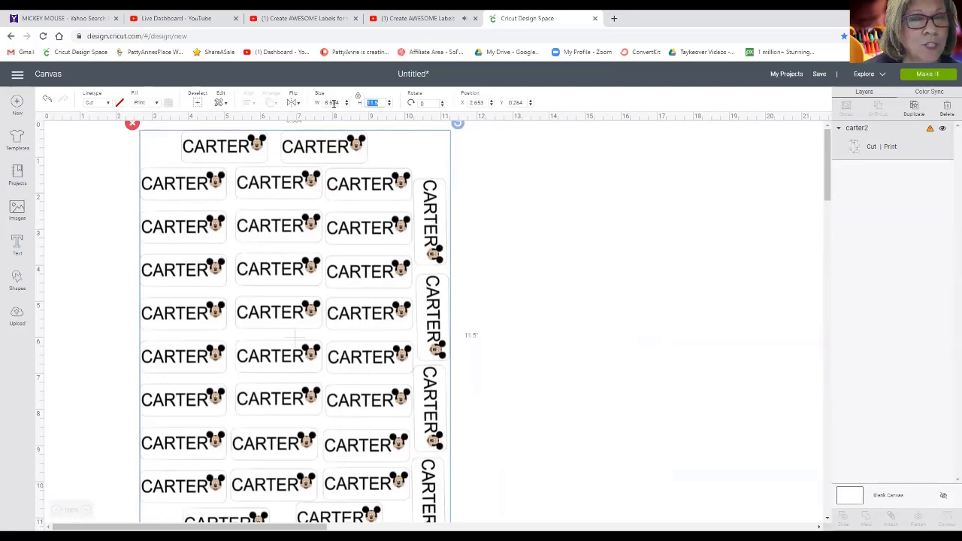
pyautogui.click(334, 102)
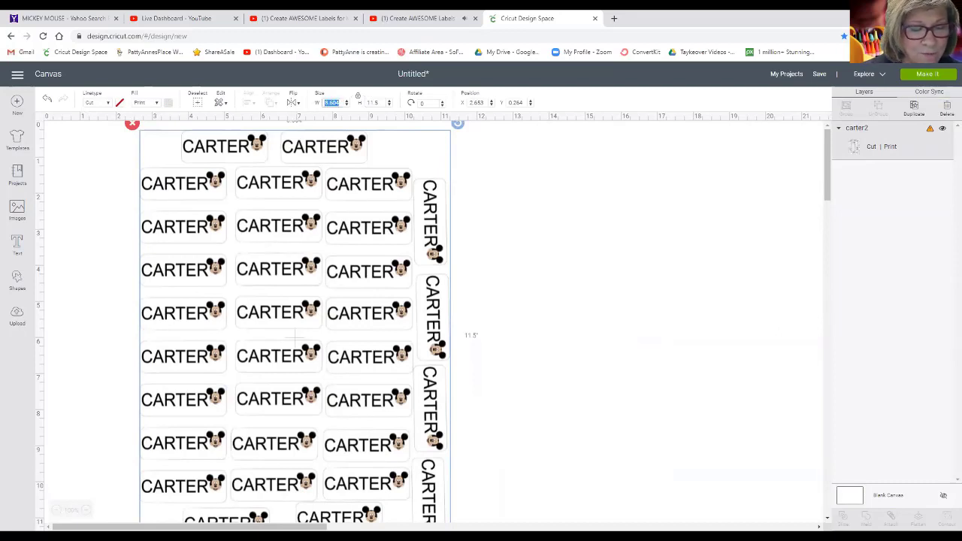
pyautogui.write('6.75')
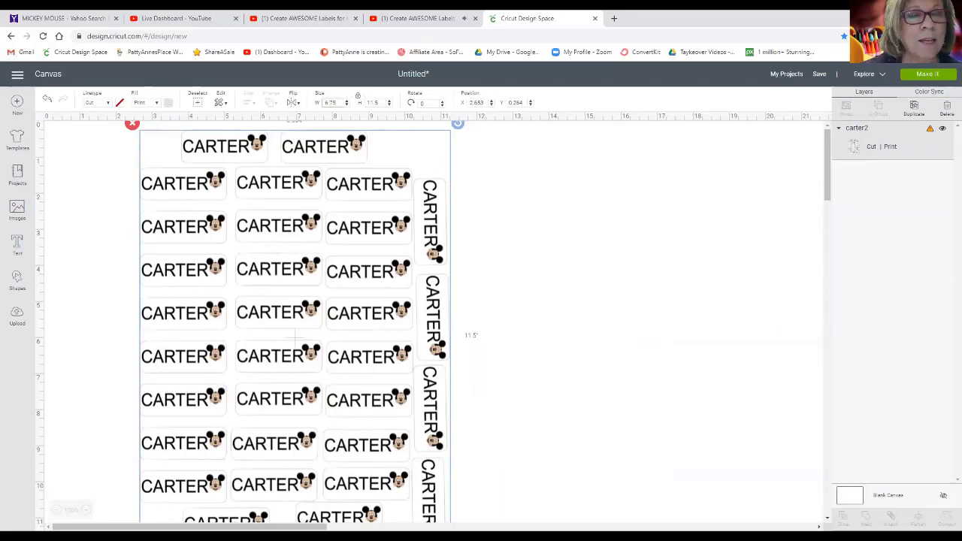
pyautogui.press('Return')
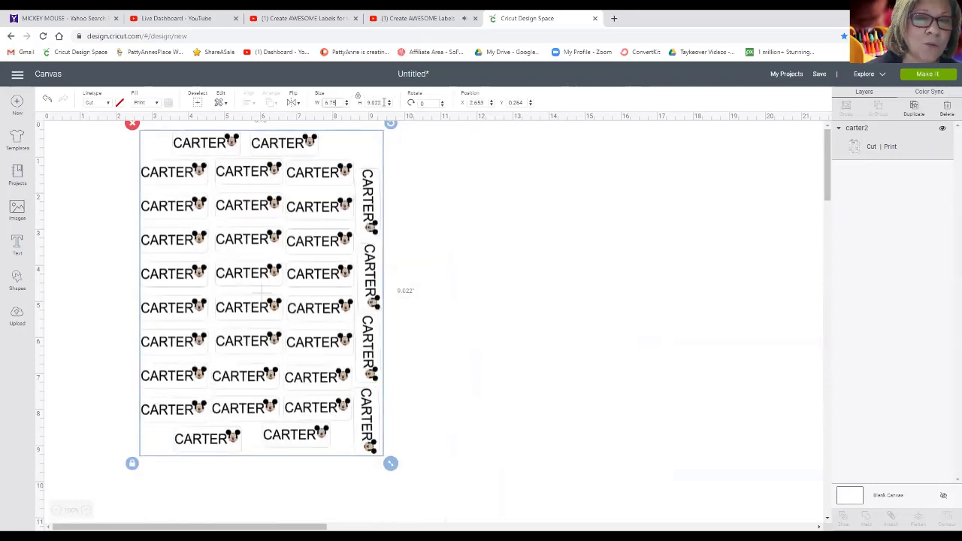
# - Move the resized label sheet to about X 2.069, Y 0.667, preview it on the cutting mat and return to the canvas
pyautogui.moveTo(384, 103); pyautogui.dragTo(366, 103)
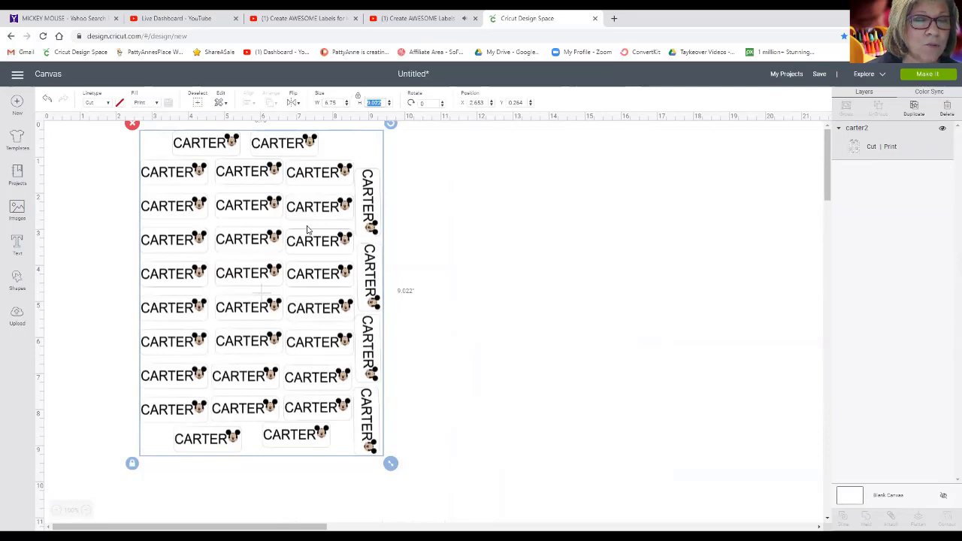
pyautogui.moveTo(307, 235); pyautogui.dragTo(287, 255)
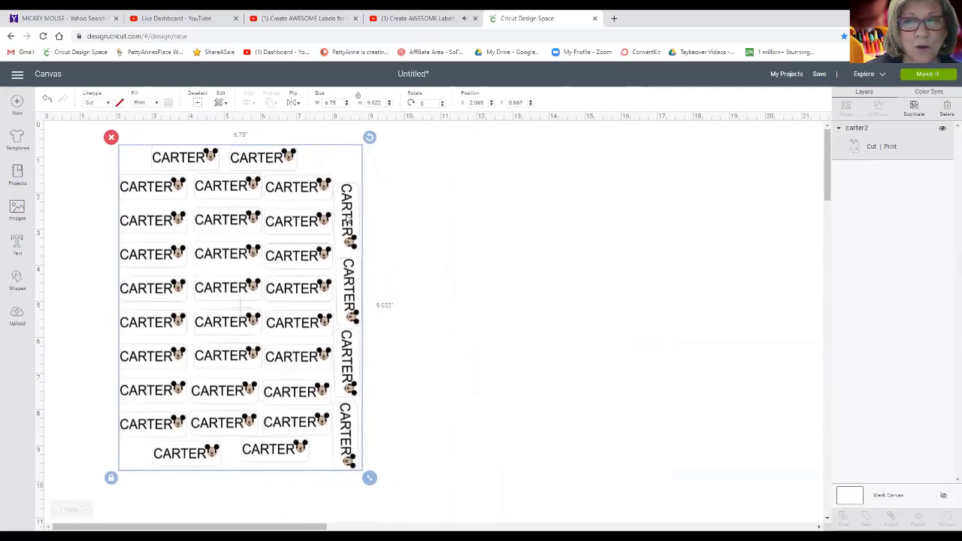
pyautogui.click(926, 74)
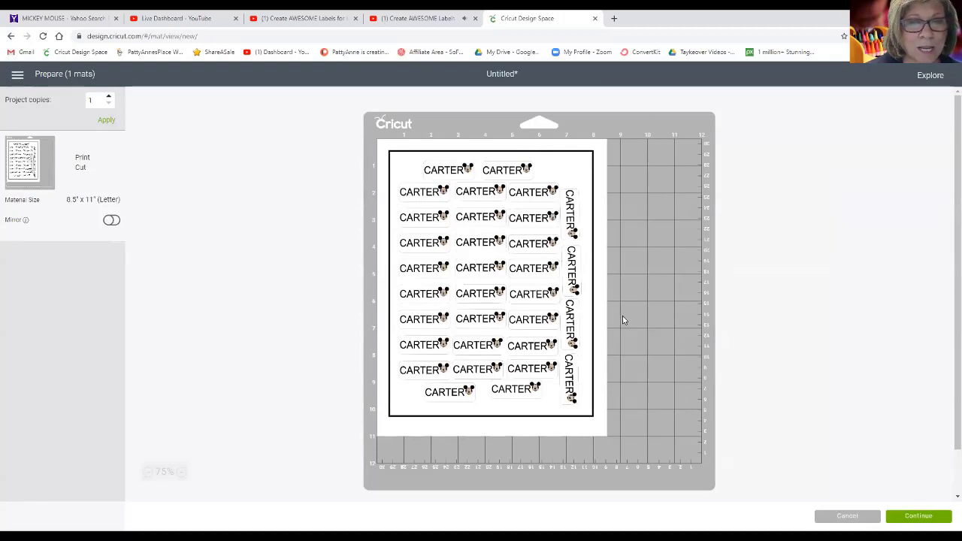
pyautogui.click(845, 517)
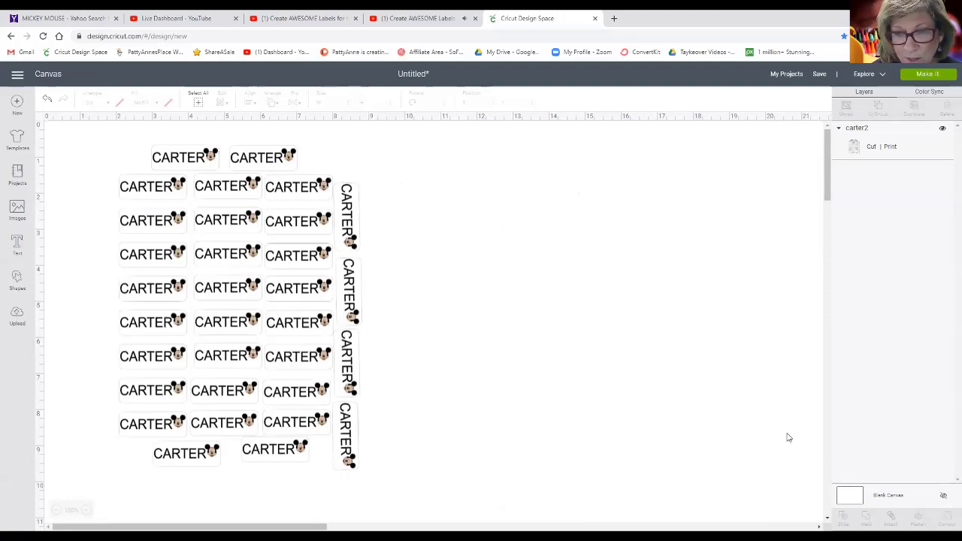
# - Change the blank canvas color to light green and inspect the label sheet against it
pyautogui.click(896, 498)
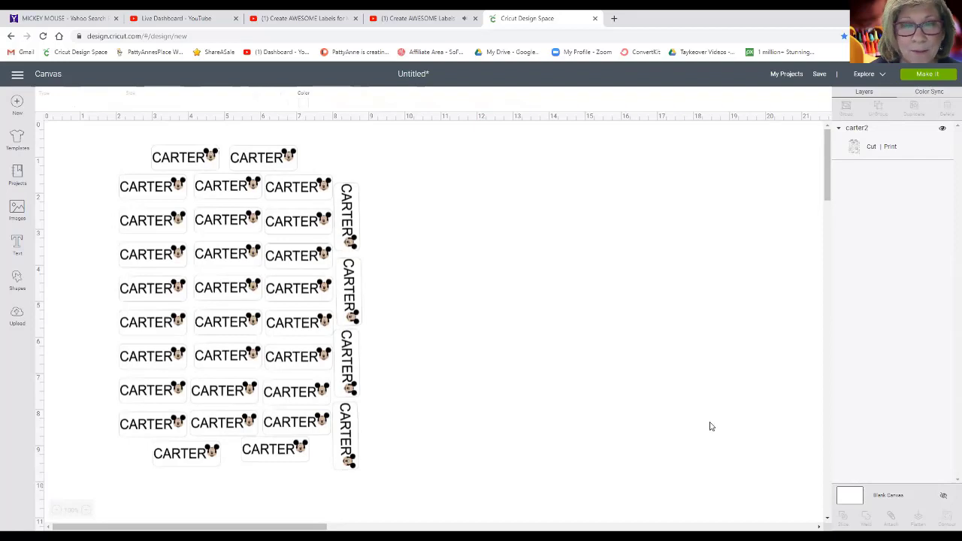
pyautogui.click(304, 97)
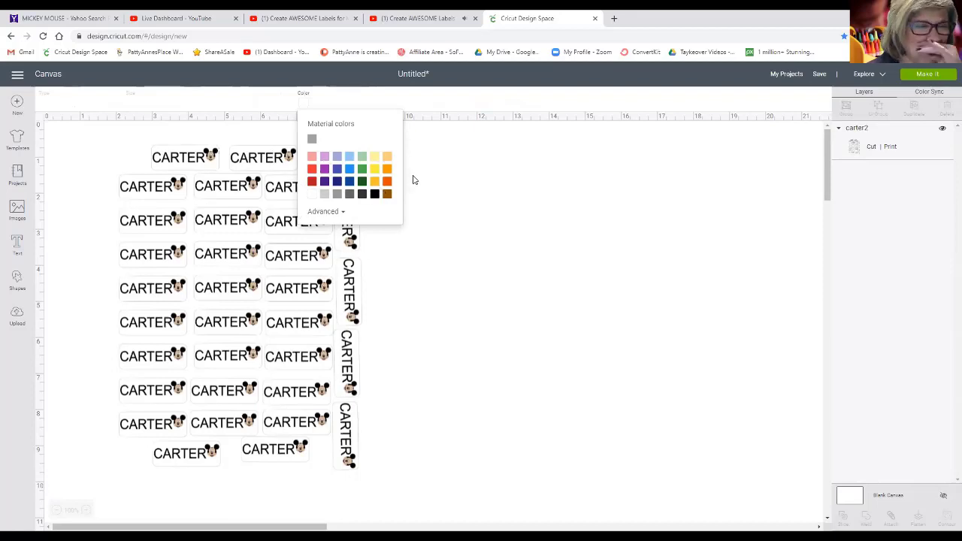
pyautogui.click(362, 157)
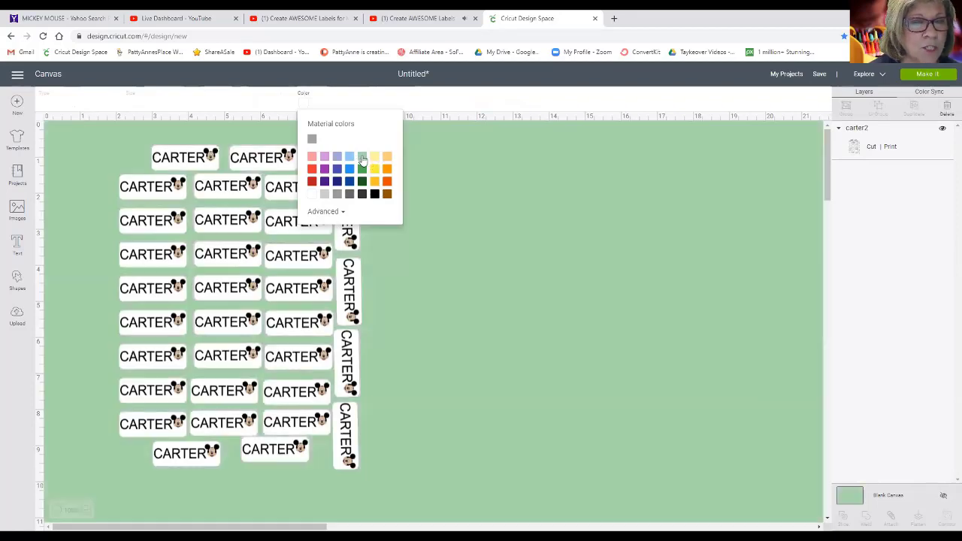
pyautogui.click(563, 314)
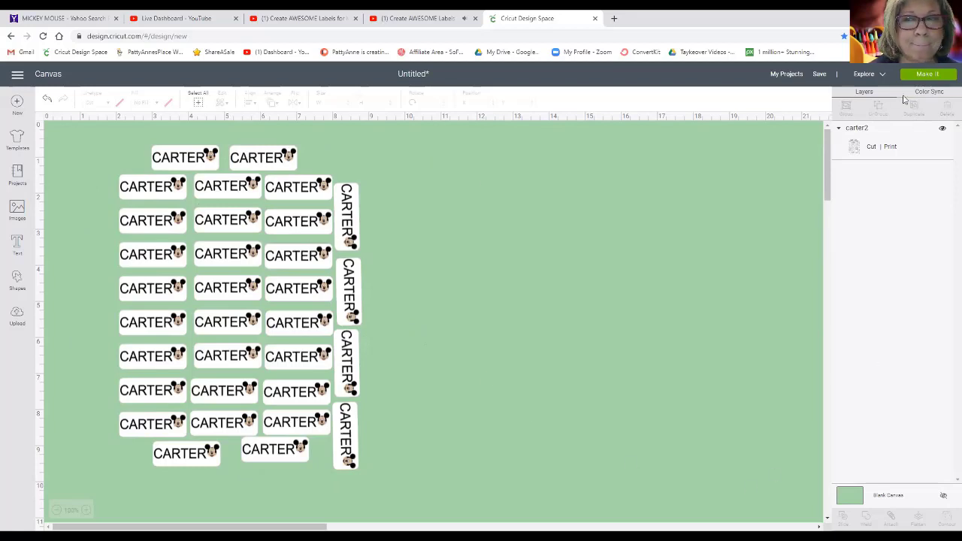
pyautogui.scroll(-5, 740, 301)
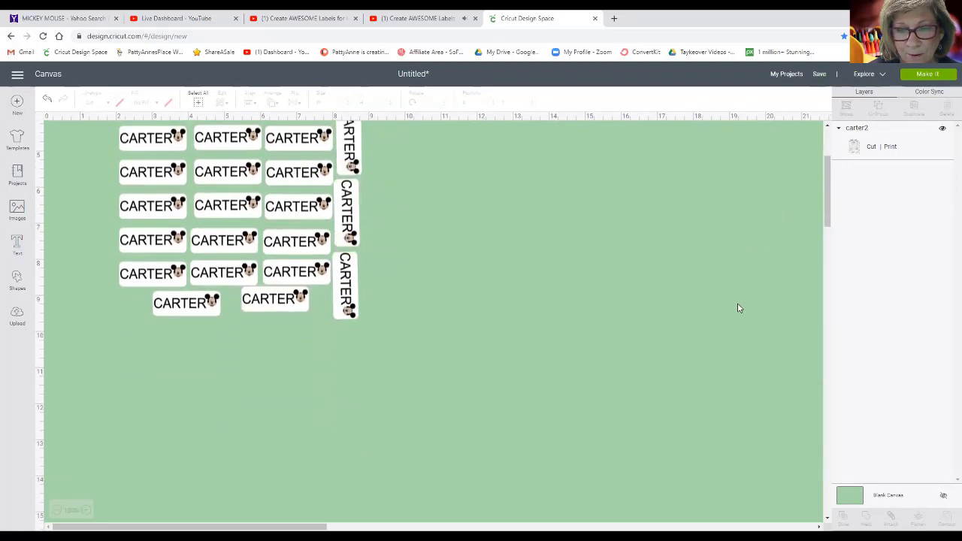
pyautogui.scroll(5, 741, 316)
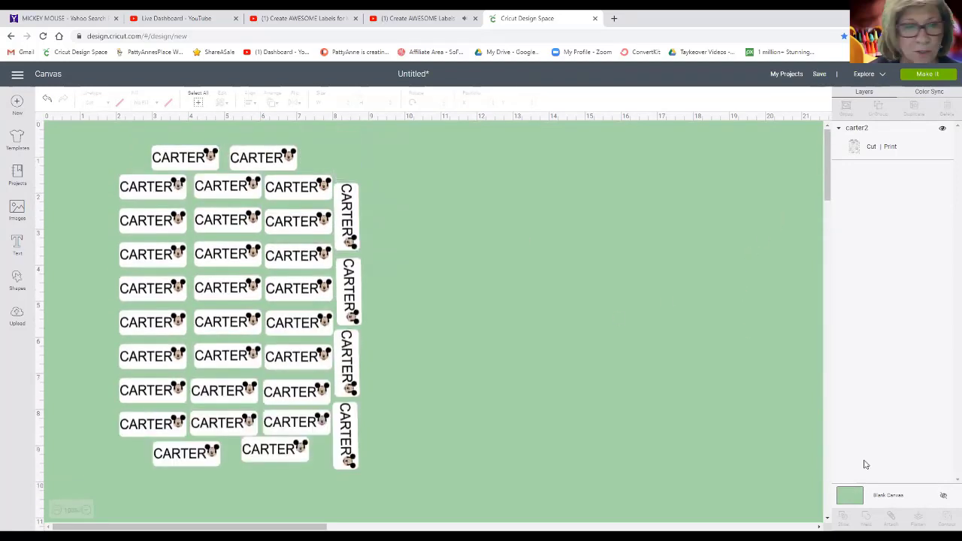
# - Undo the resizing of the label sheet and move it to about X 3.708, Y 0.653
pyautogui.click(46, 100)
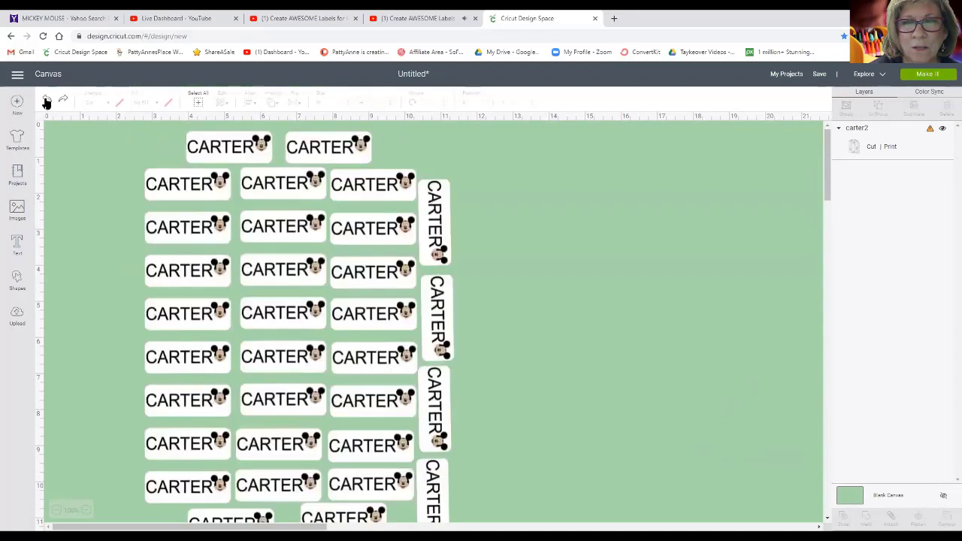
pyautogui.moveTo(436, 260); pyautogui.dragTo(470, 273)
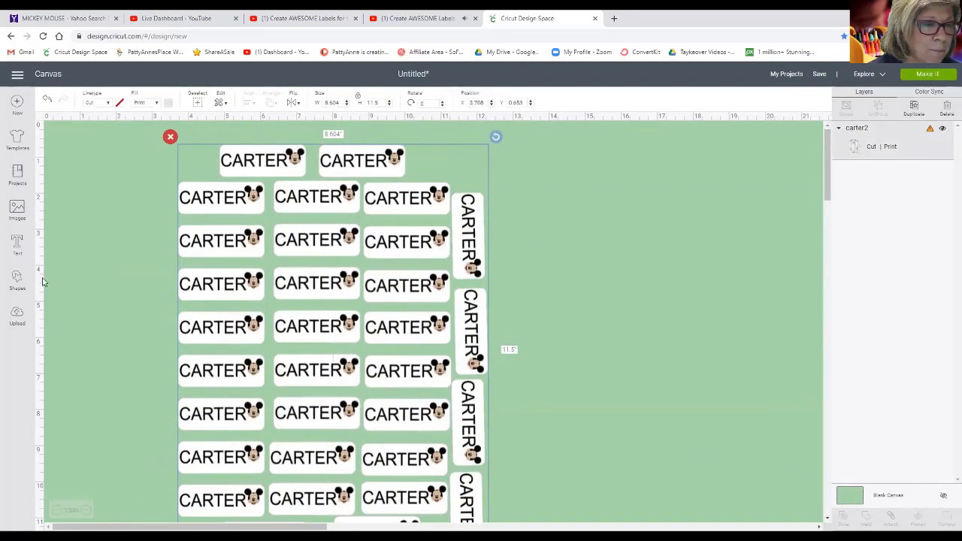
# - Insert a square over the upper-left labels and enlarge it to about 7.569 inches
pyautogui.click(17, 280)
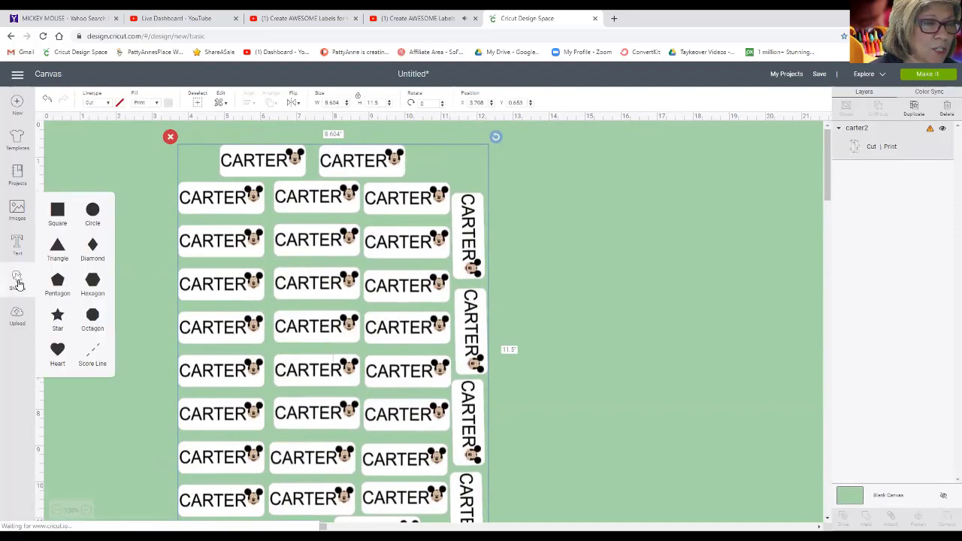
pyautogui.click(57, 211)
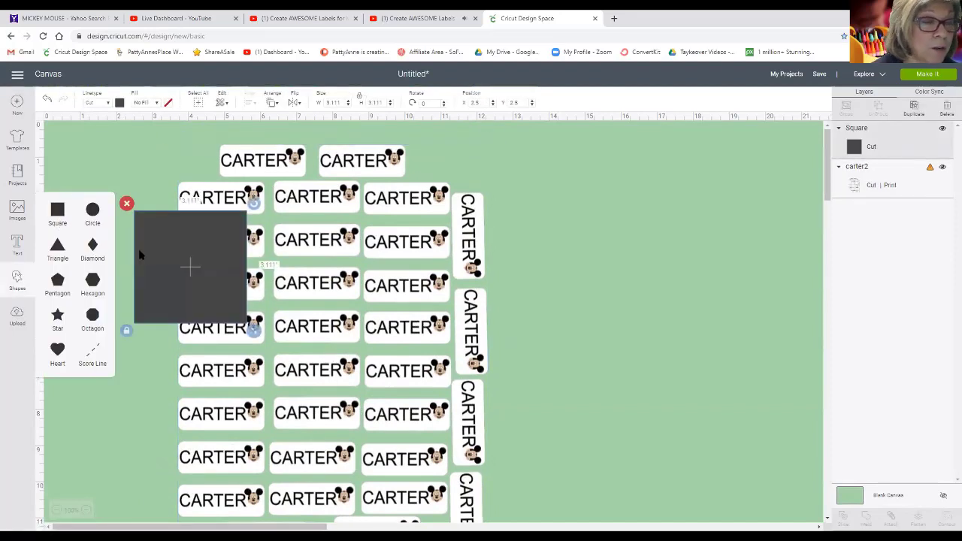
pyautogui.moveTo(162, 278); pyautogui.dragTo(179, 203)
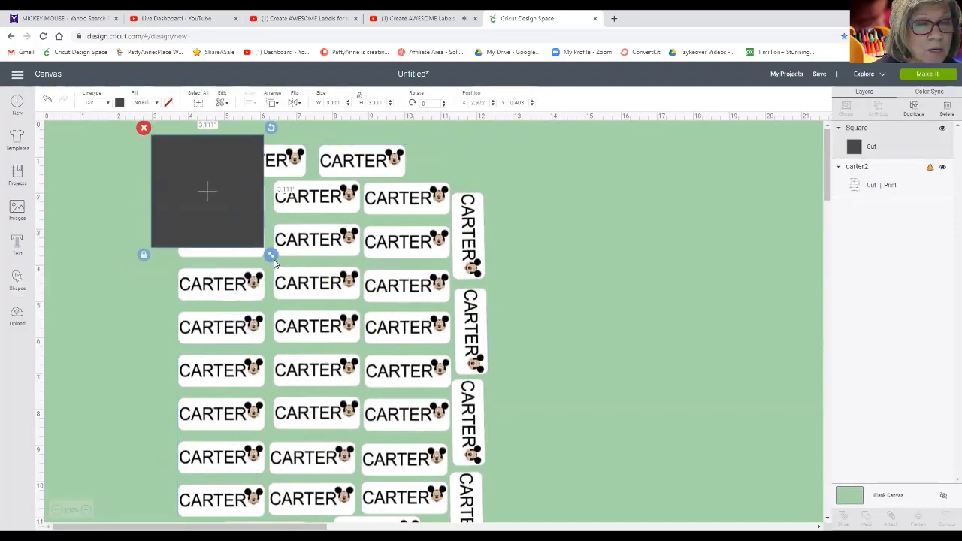
pyautogui.moveTo(271, 258); pyautogui.dragTo(788, 404)
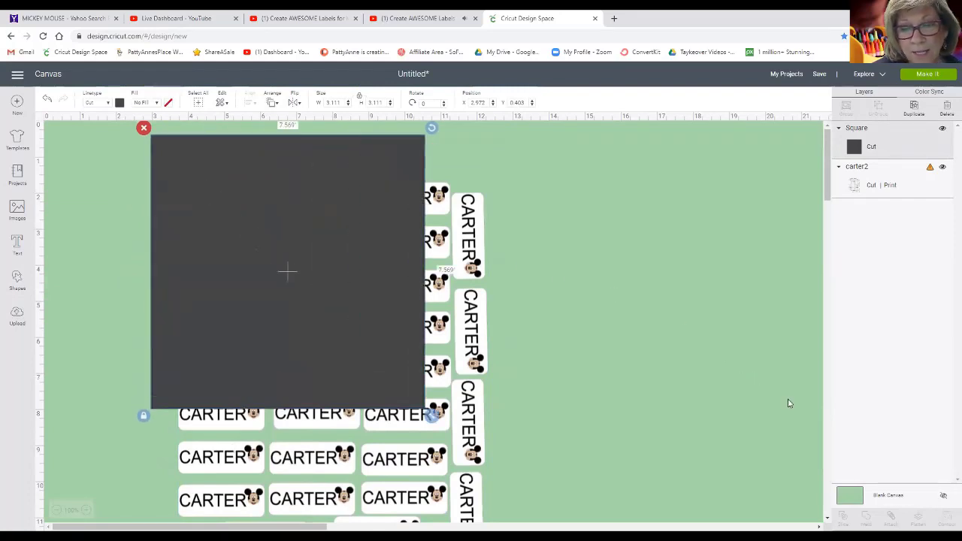
# - Set the blank canvas color to white
pyautogui.click(854, 499)
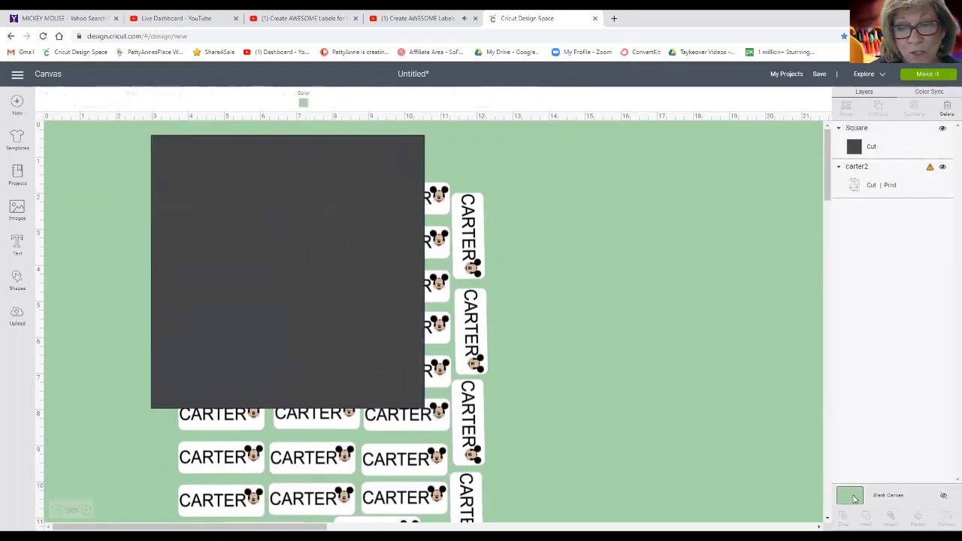
pyautogui.click(304, 103)
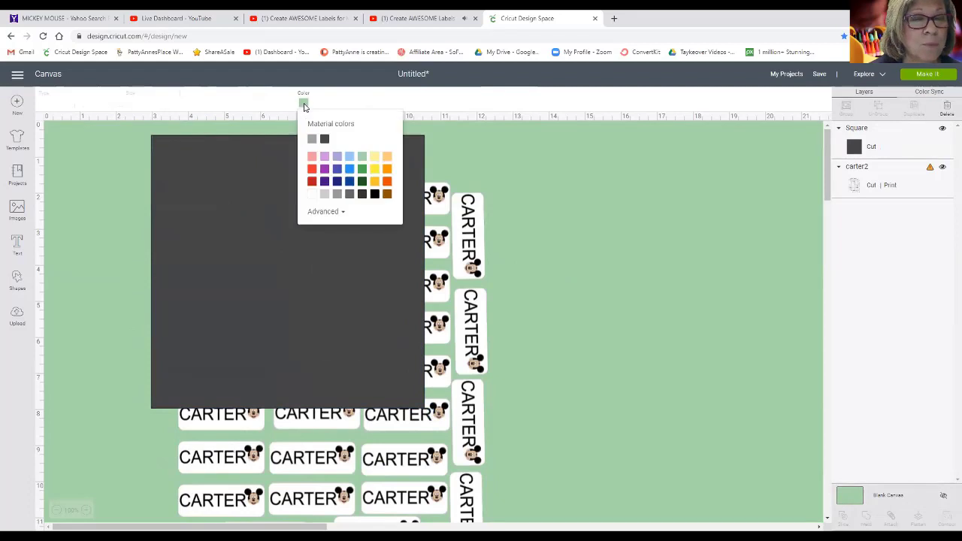
pyautogui.click(310, 195)
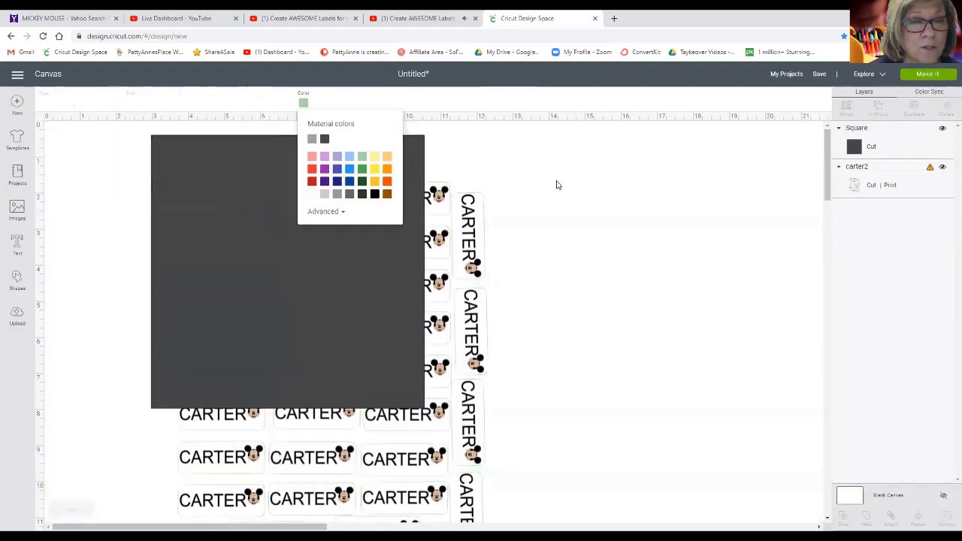
pyautogui.click(588, 182)
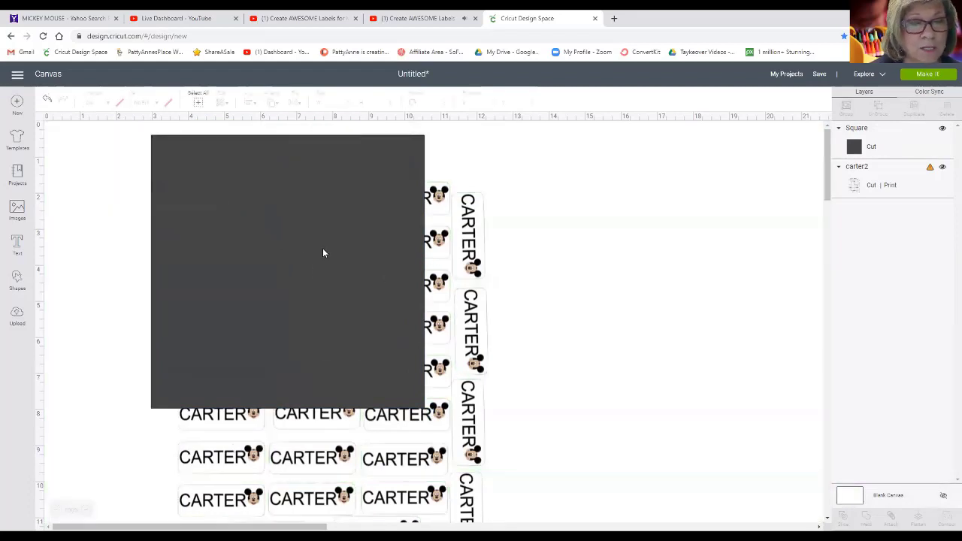
# - Change the square's material color to white and send it to the back behind the labels
pyautogui.click(272, 227)
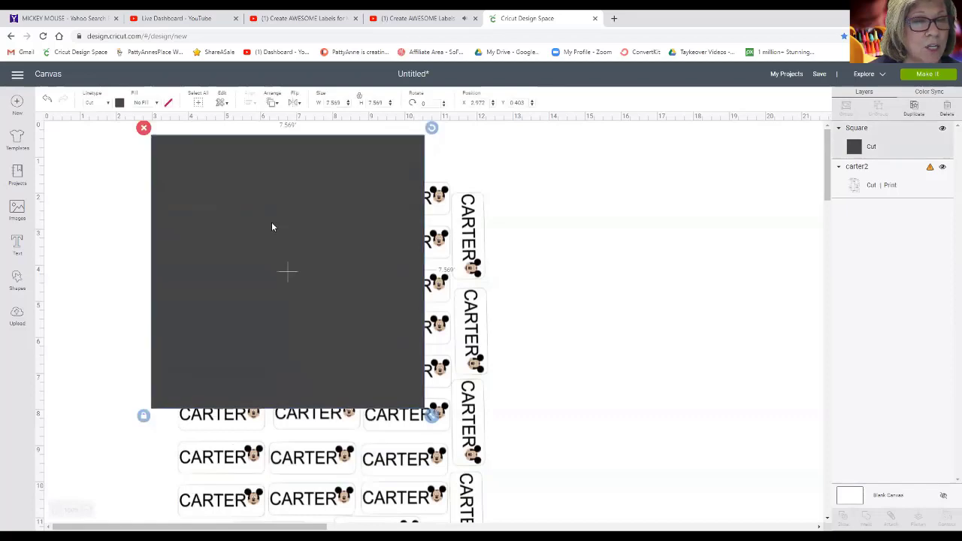
pyautogui.click(121, 103)
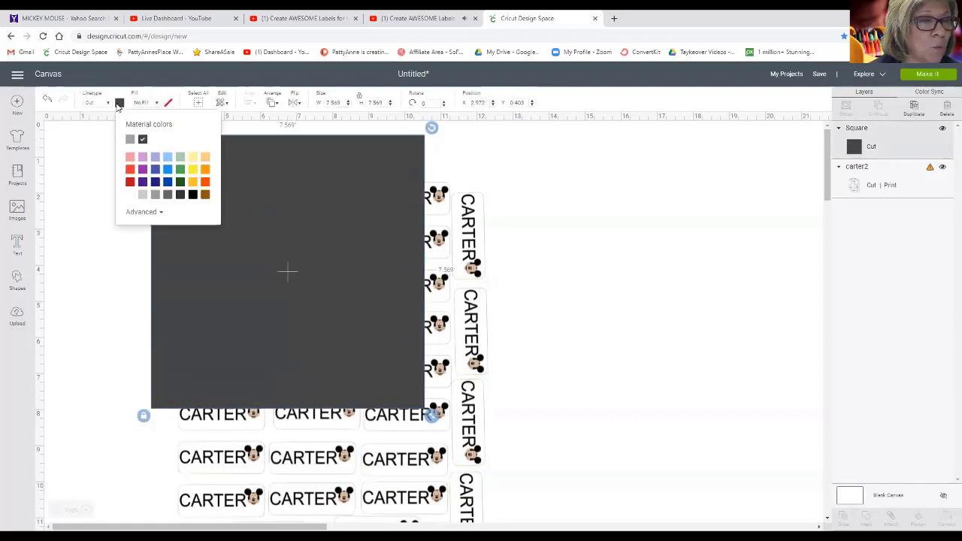
pyautogui.click(131, 195)
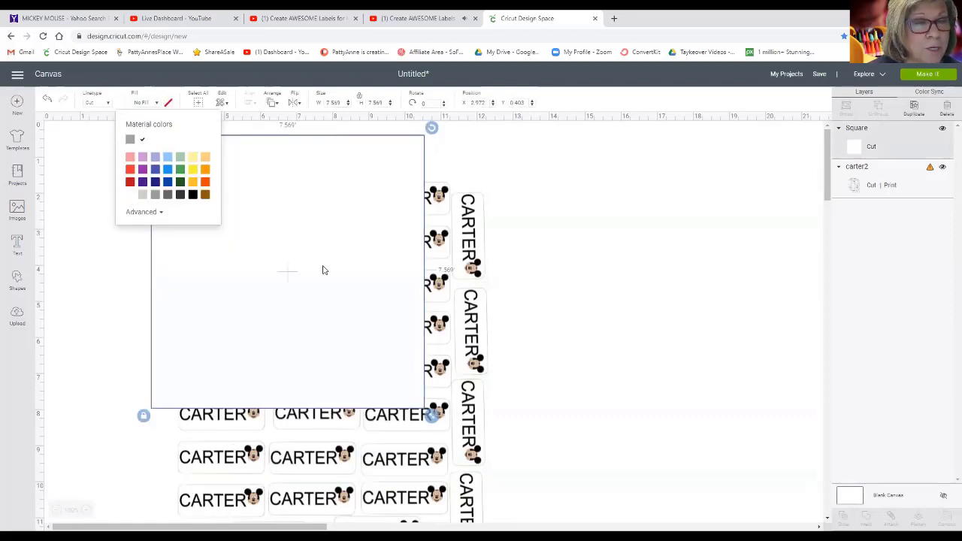
pyautogui.rightClick(324, 270)
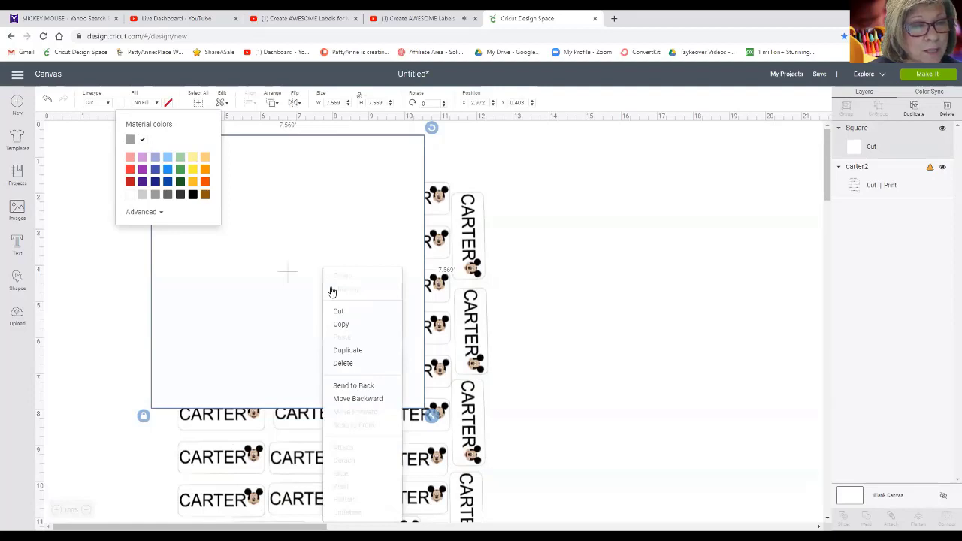
pyautogui.click(374, 387)
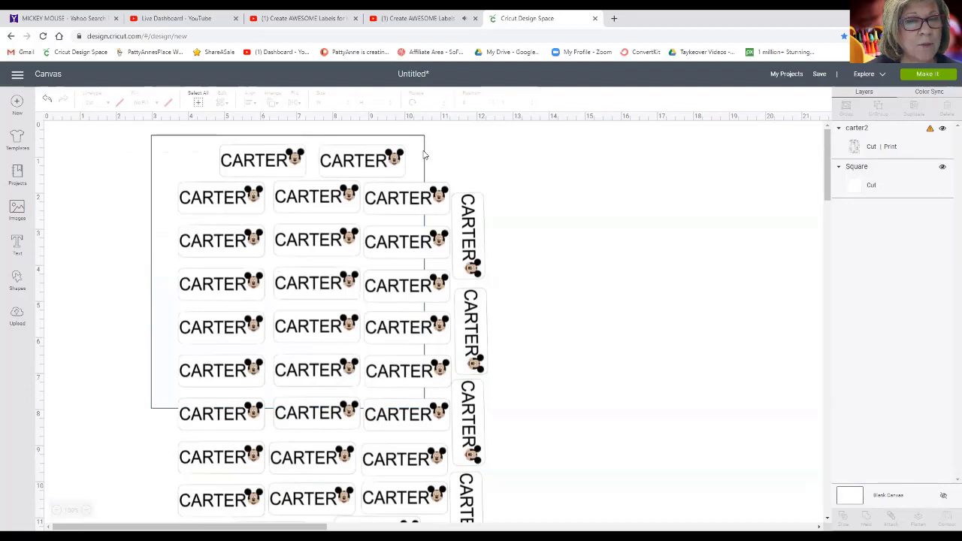
# - Move the label sheet so its left edge lines up with the square behind it and try to send the project to the mats
pyautogui.moveTo(423, 155); pyautogui.dragTo(397, 146)
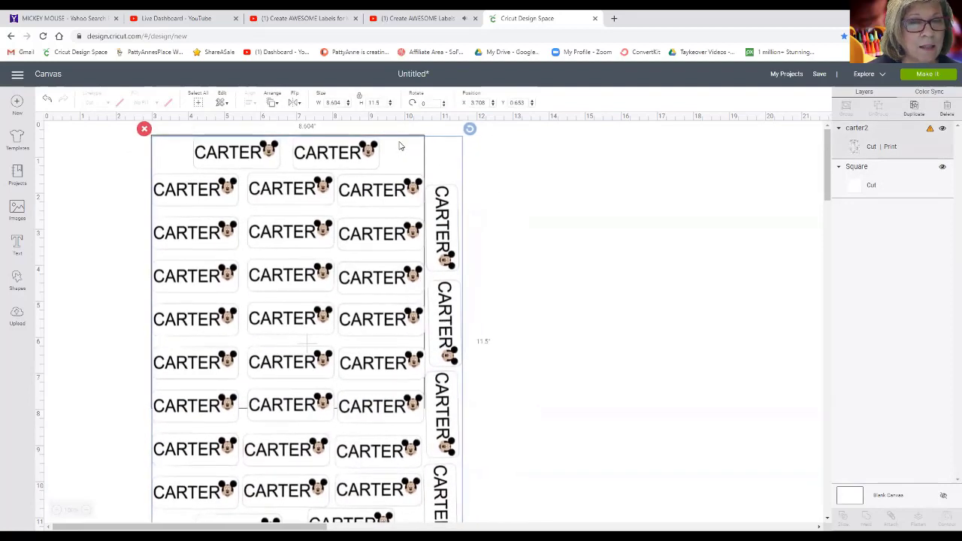
pyautogui.click(508, 156)
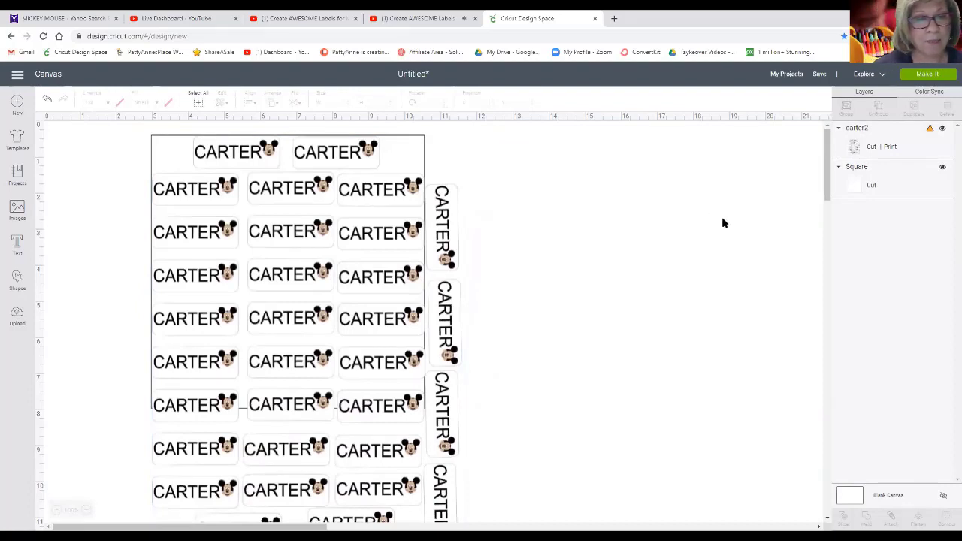
pyautogui.click(929, 76)
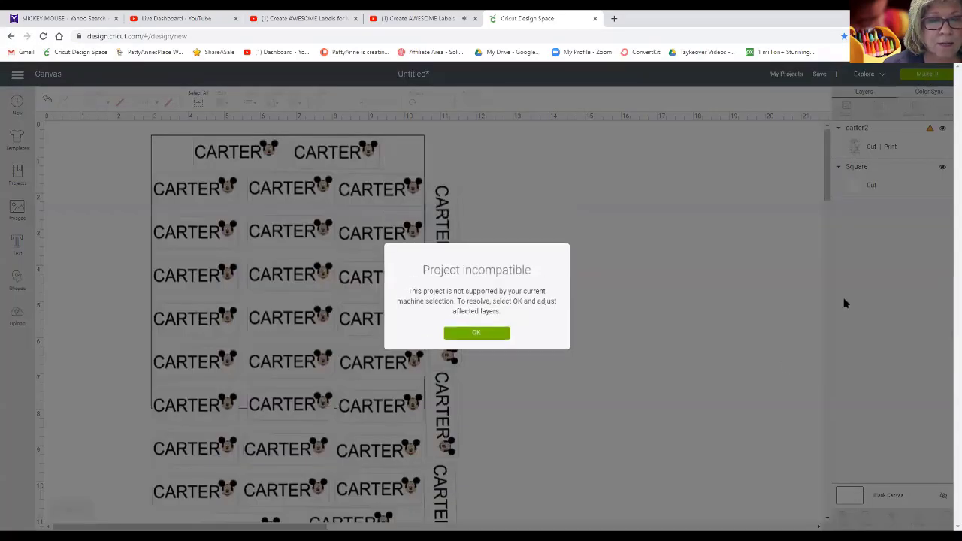
pyautogui.click(496, 335)
# - Set the combined width of the label sheet and square to 6.75 inches and preview the project on the mats
pyautogui.scroll(-3, 532, 365)
pyautogui.moveTo(189, 368); pyautogui.dragTo(5, 72)
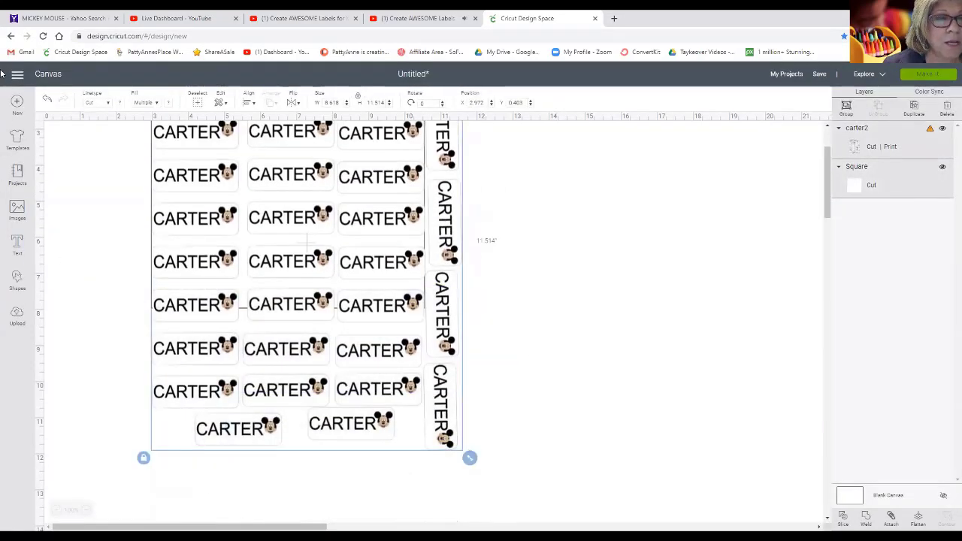
pyautogui.click(340, 102)
pyautogui.write('8.75')
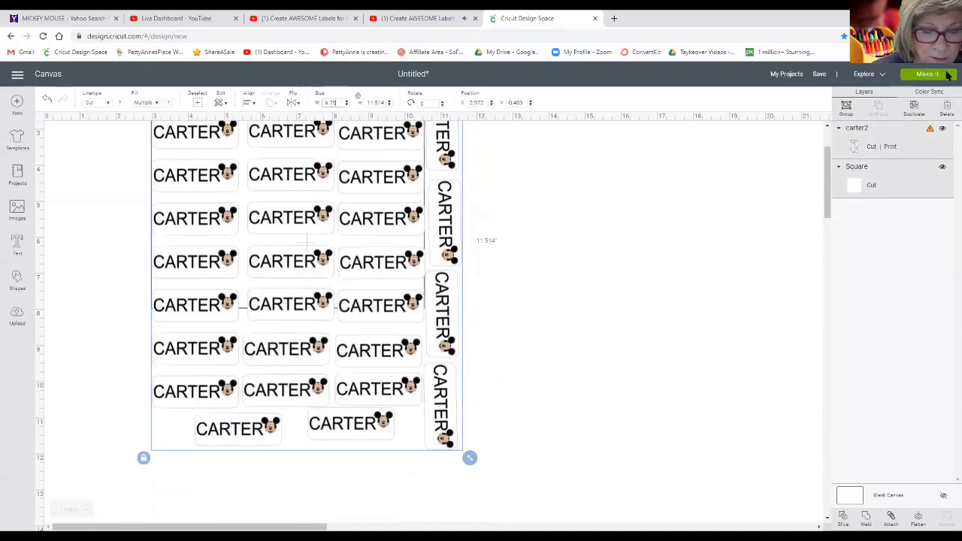
pyautogui.press('Return')
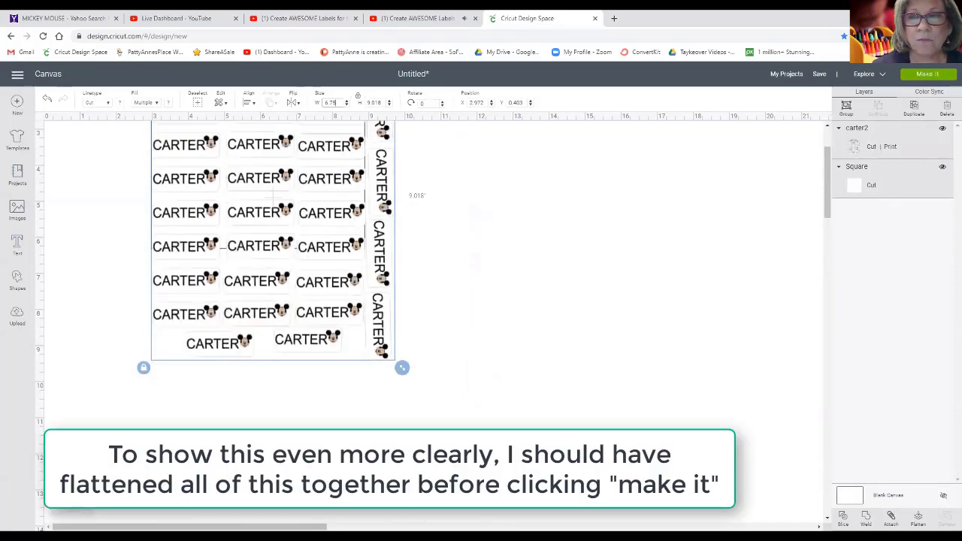
pyautogui.click(918, 76)
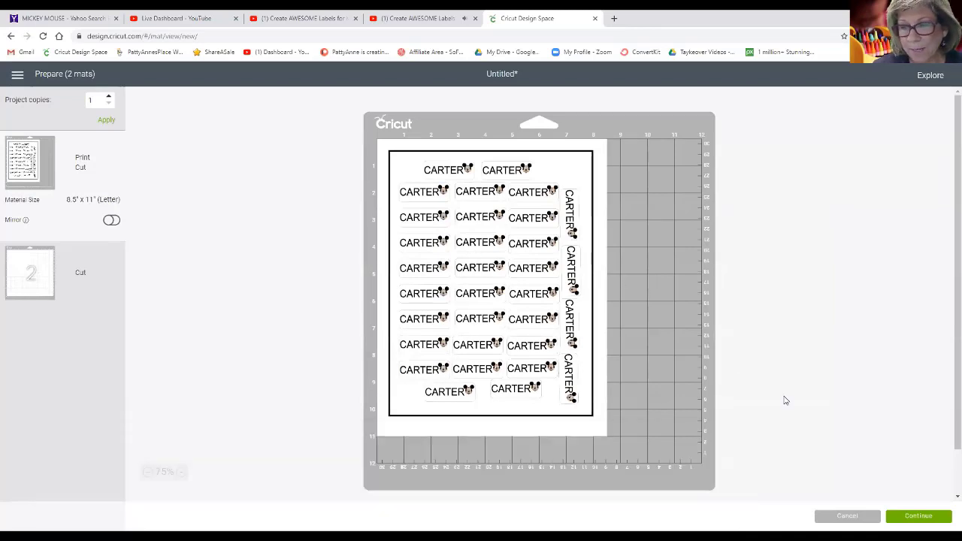
pyautogui.click(849, 516)
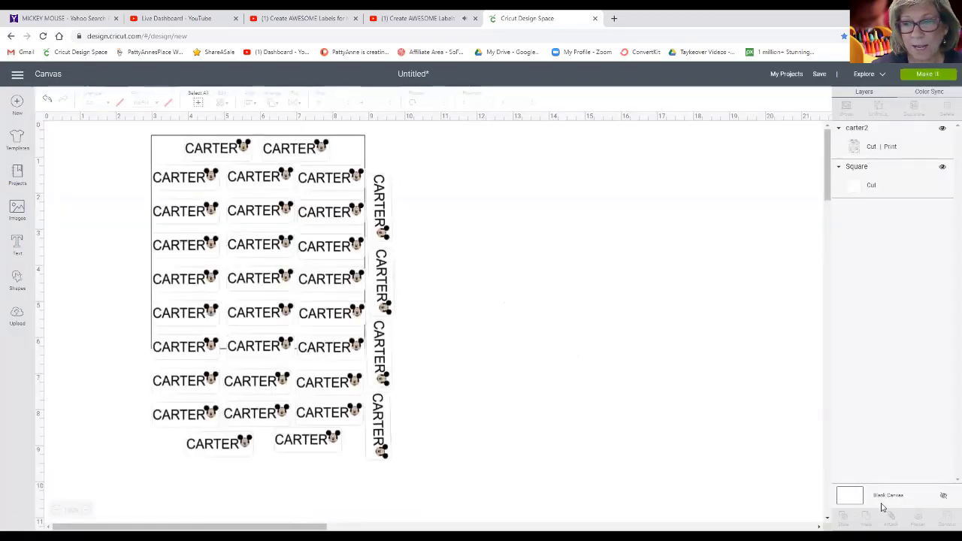
# - Change the blank canvas color to light green
pyautogui.click(855, 498)
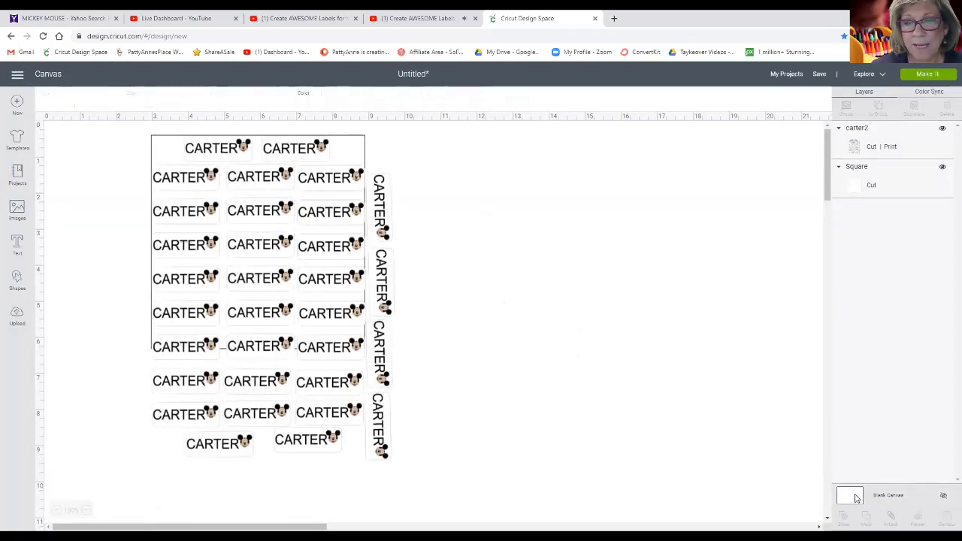
pyautogui.click(304, 103)
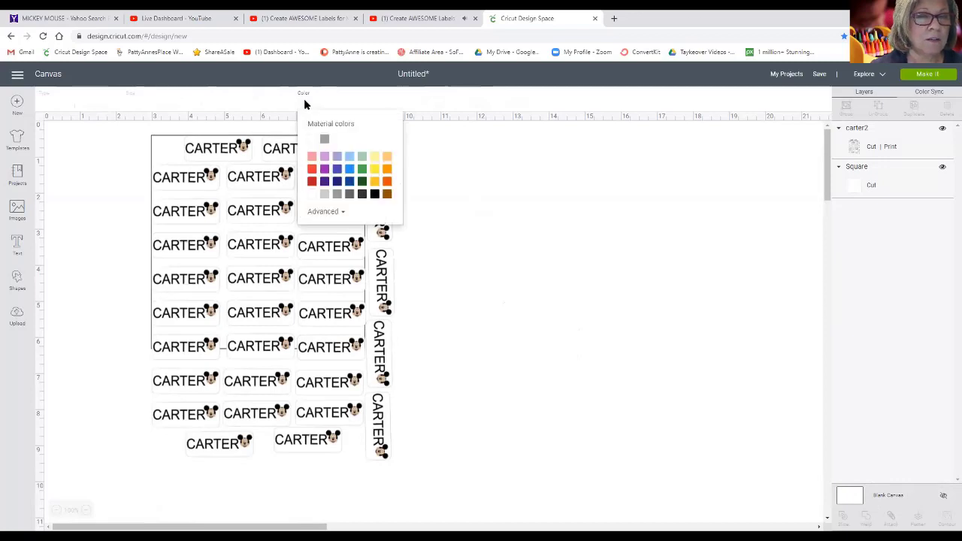
pyautogui.click(362, 156)
pyautogui.click(536, 271)
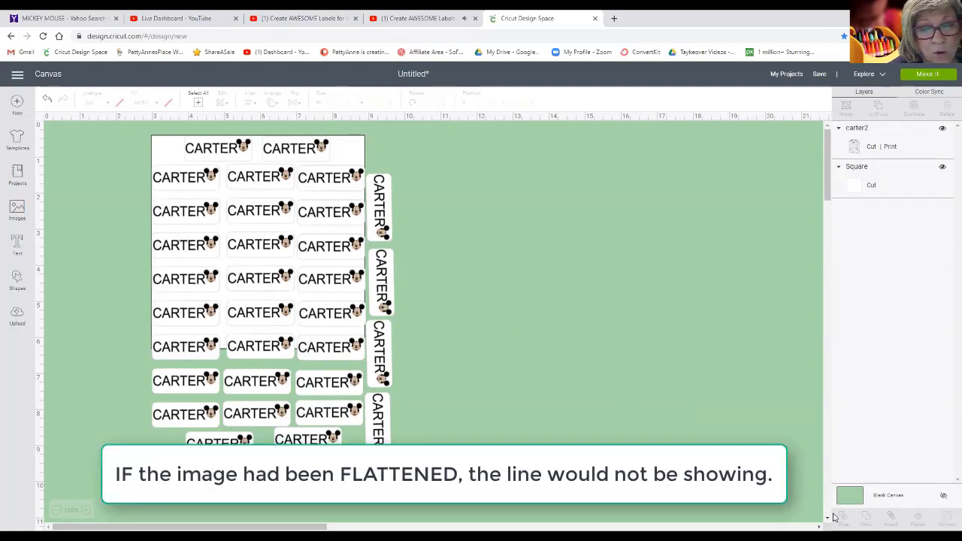
# - Set the blank canvas color back to white and preview the mats again
pyautogui.click(850, 496)
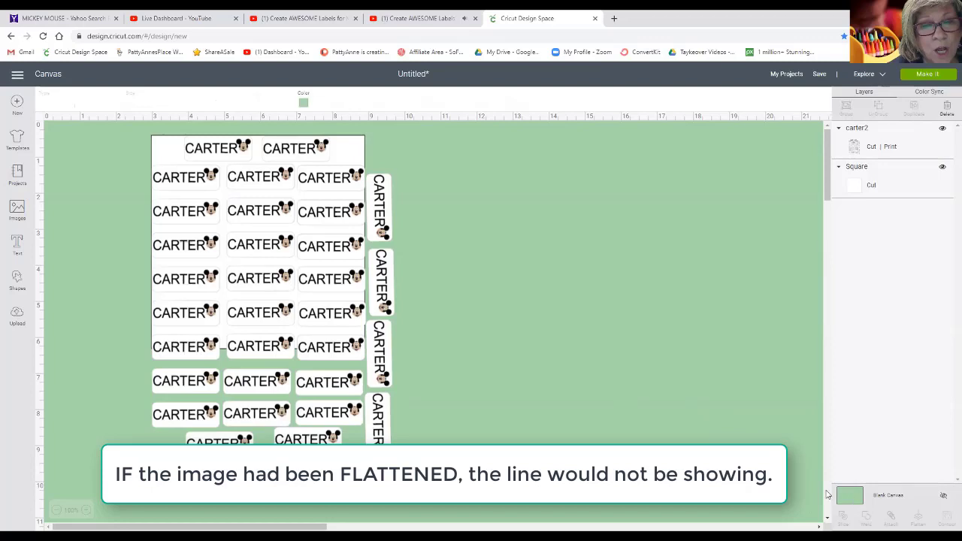
pyautogui.click(303, 103)
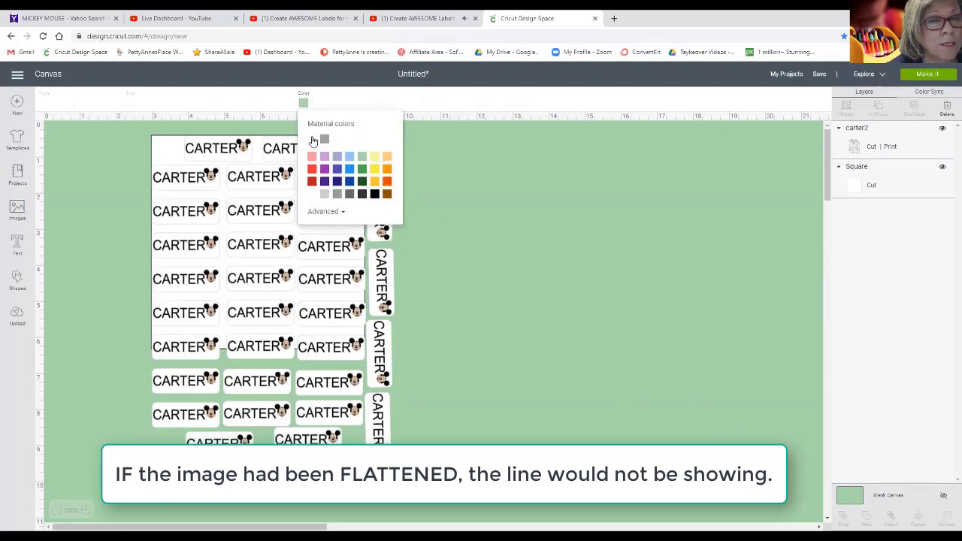
pyautogui.click(313, 141)
pyautogui.click(472, 201)
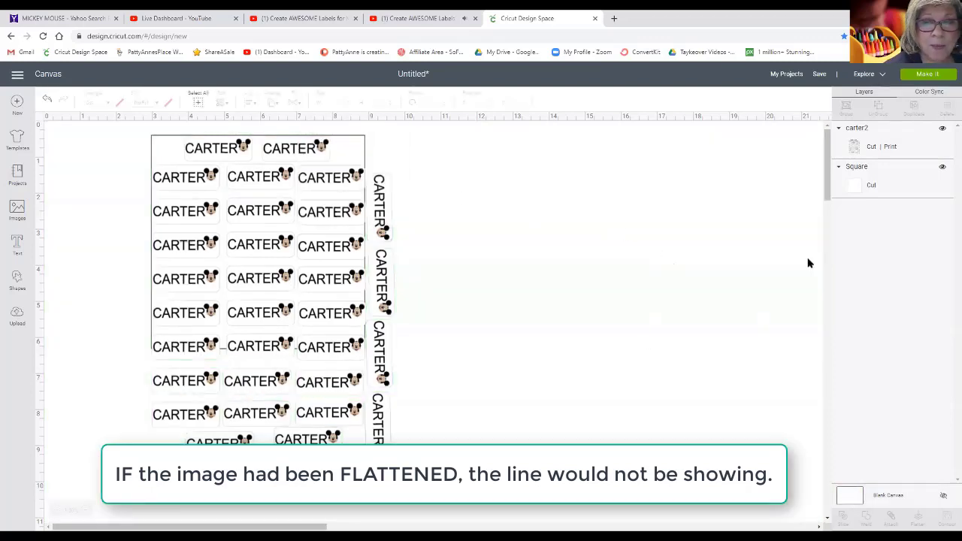
pyautogui.click(926, 74)
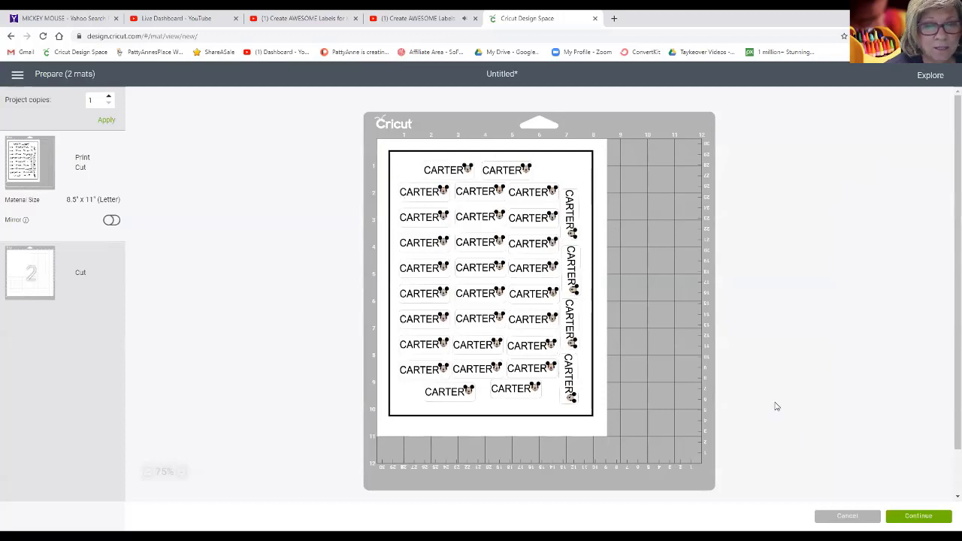
pyautogui.click(844, 517)
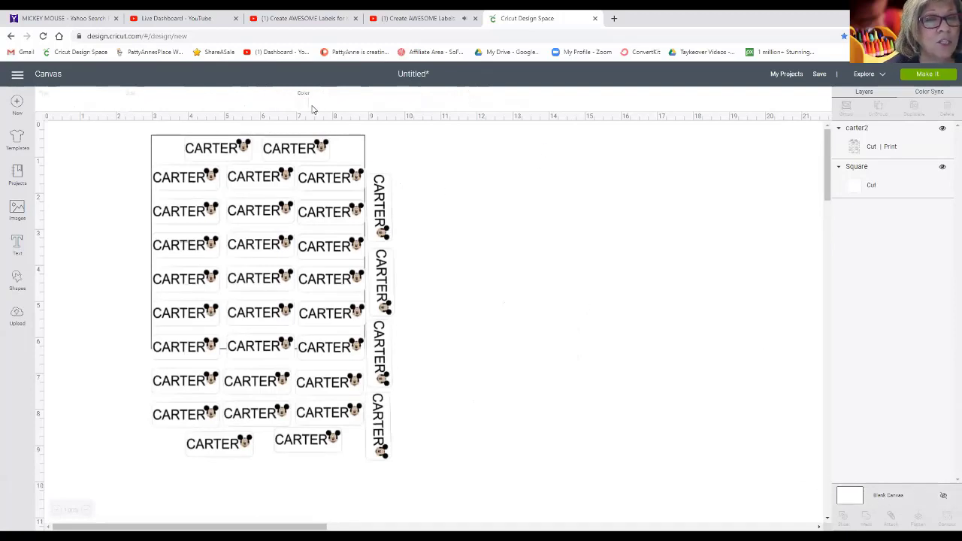
# - Change the blank canvas color to dark blue and look over the whole label sheet against it
pyautogui.click(307, 103)
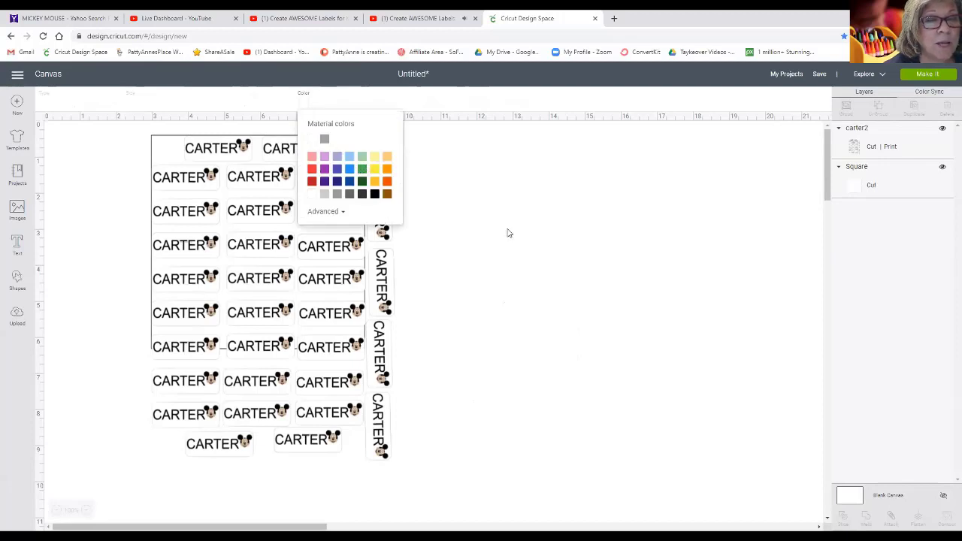
pyautogui.click(348, 183)
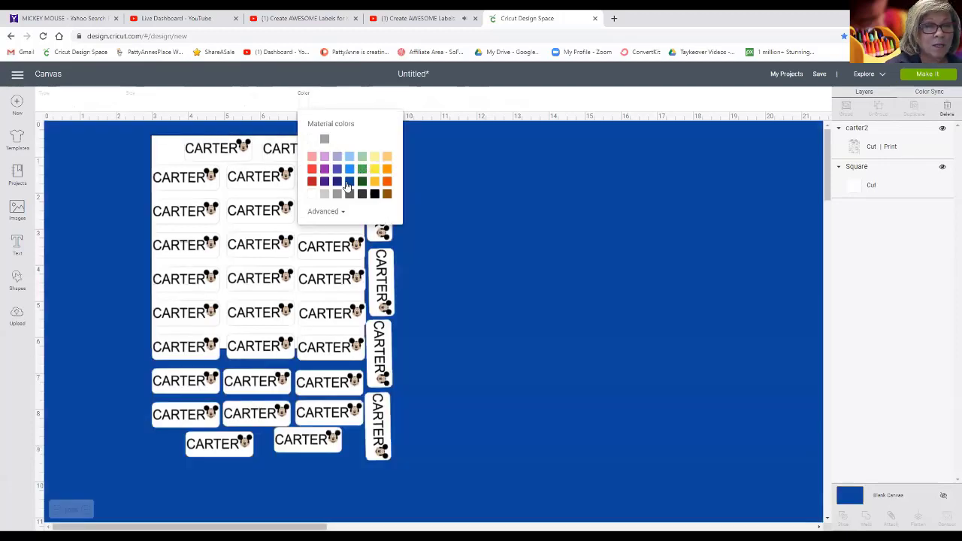
pyautogui.click(583, 233)
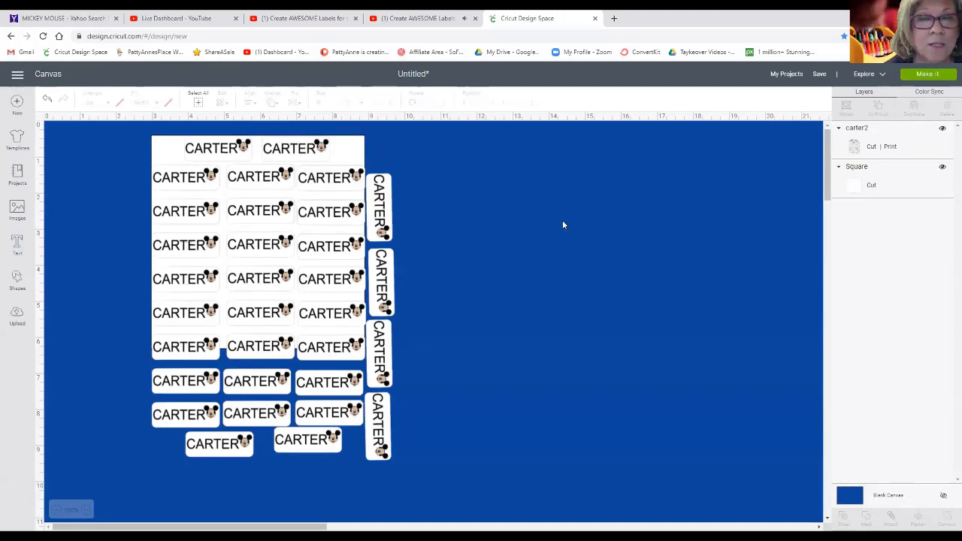
pyautogui.scroll(-5, 482, 269)
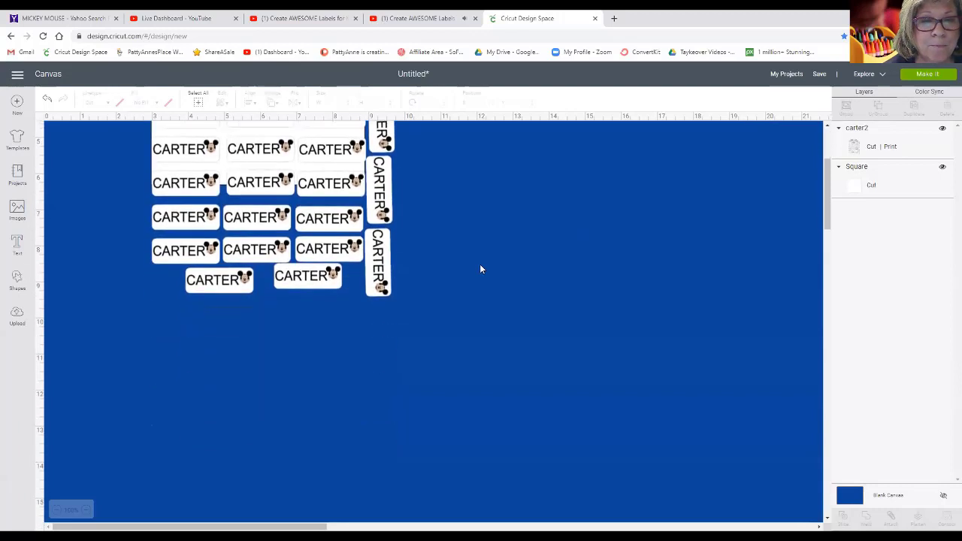
pyautogui.scroll(5, 481, 269)
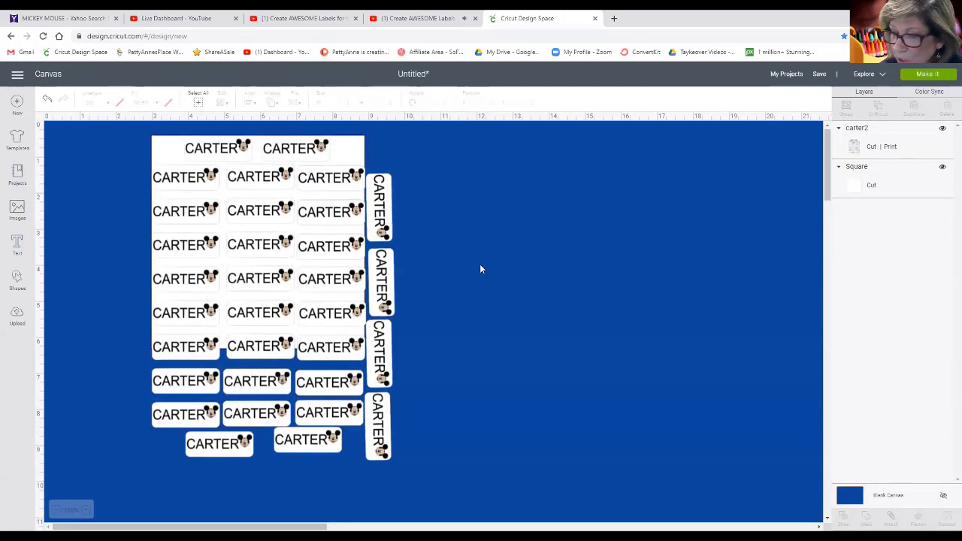